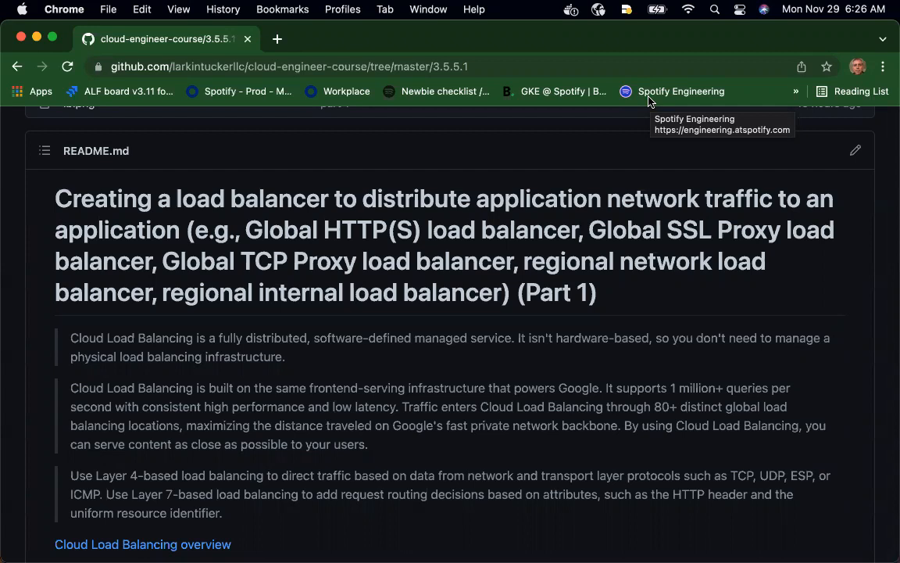
# Read the README's Cloud Load Balancing introduction, the load balancer decision diagram and the hybrid workloads diagram
pyautogui.scroll(-1, 588, 177)
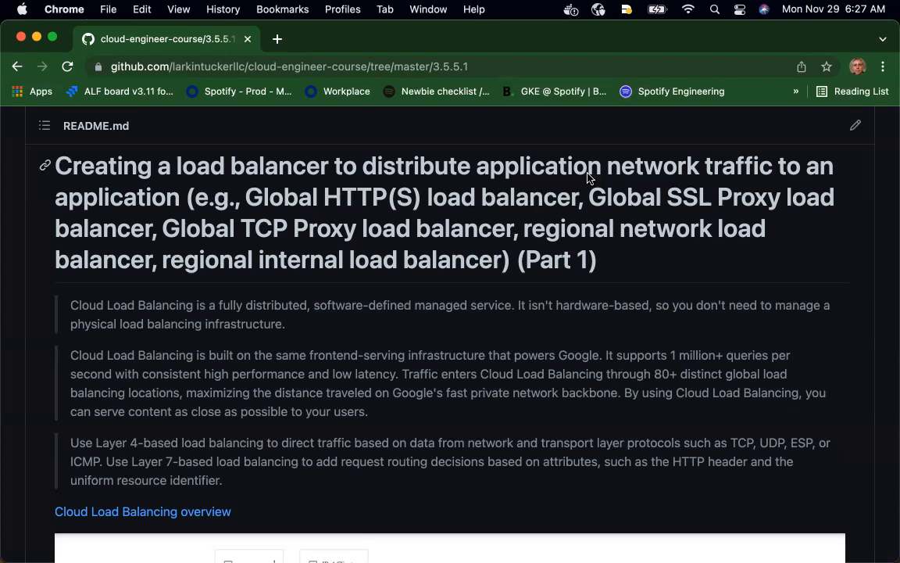
pyautogui.scroll(-1, 588, 178)
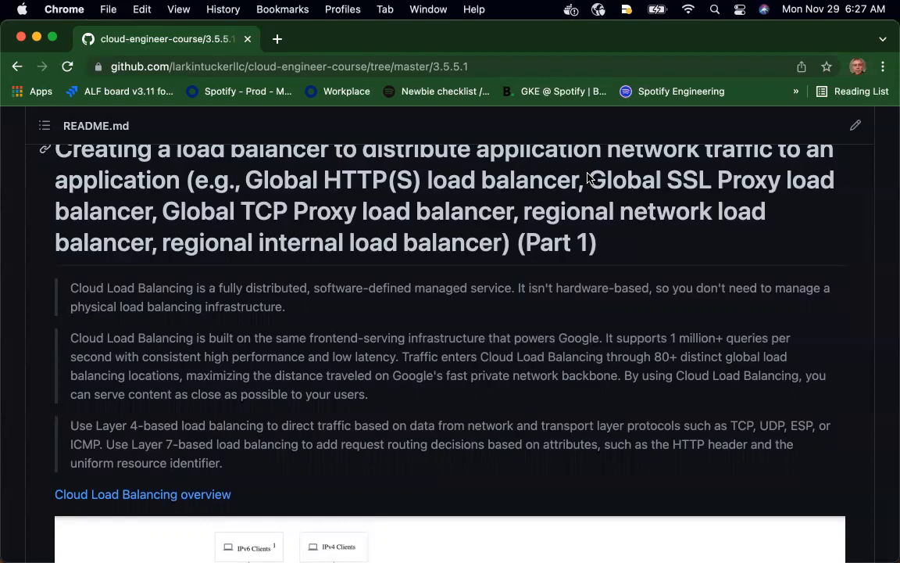
pyautogui.scroll(-8, 587, 179)
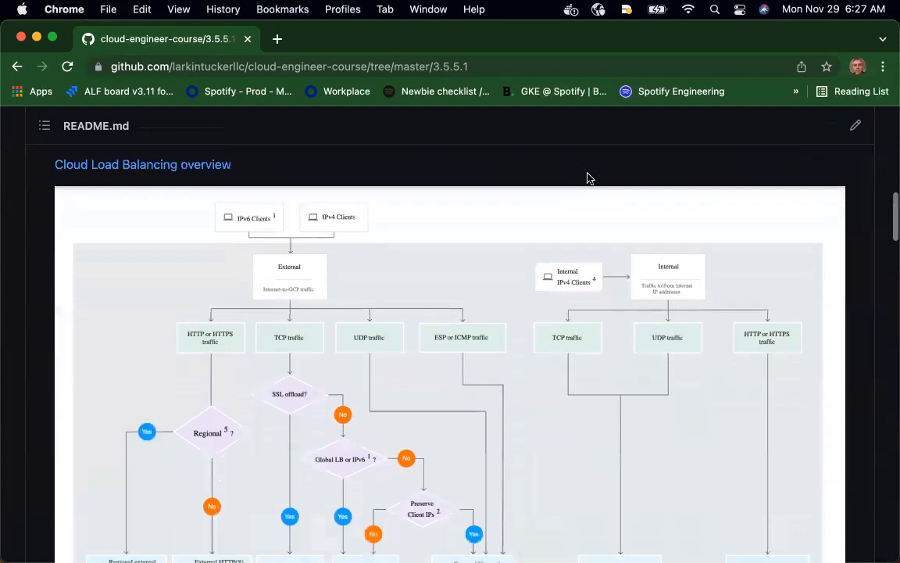
pyautogui.scroll(-2, 588, 178)
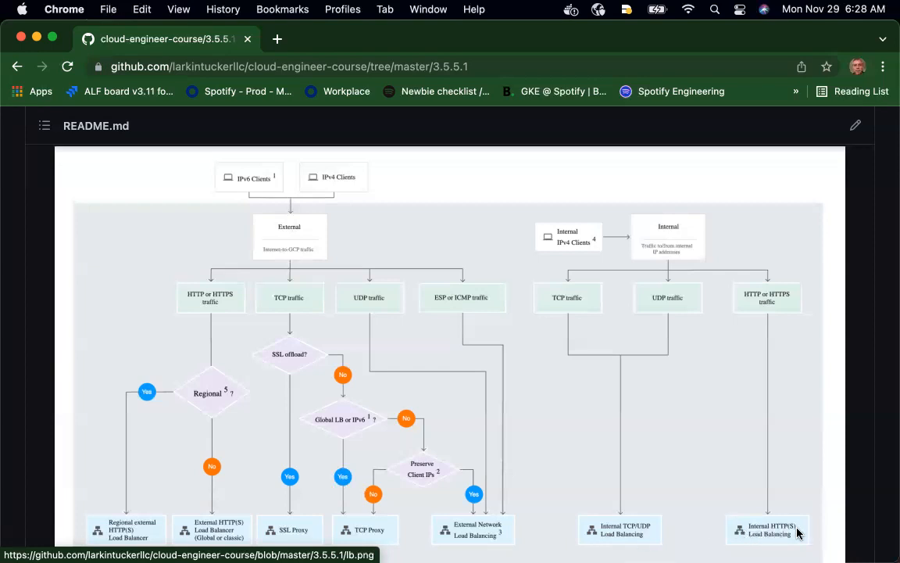
pyautogui.scroll(-2, 797, 533)
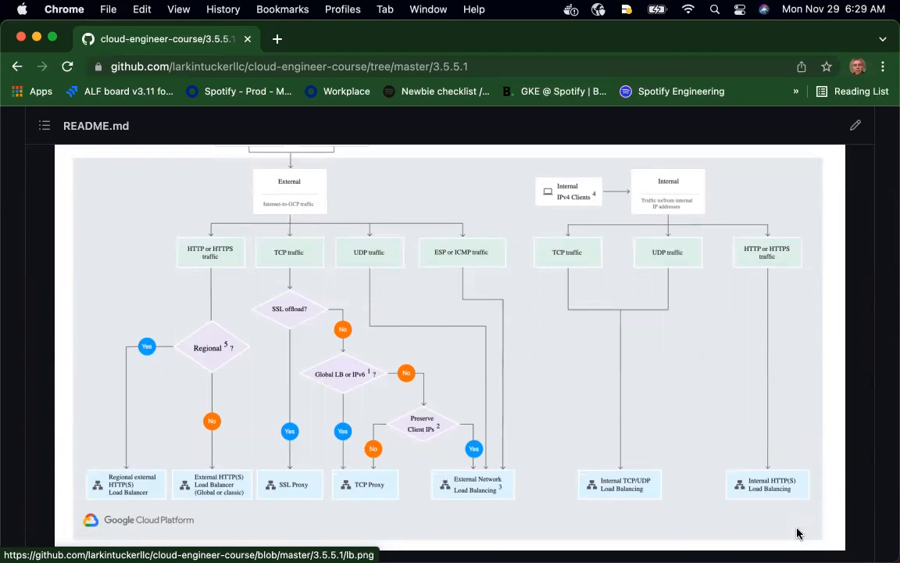
pyautogui.scroll(-10, 797, 533)
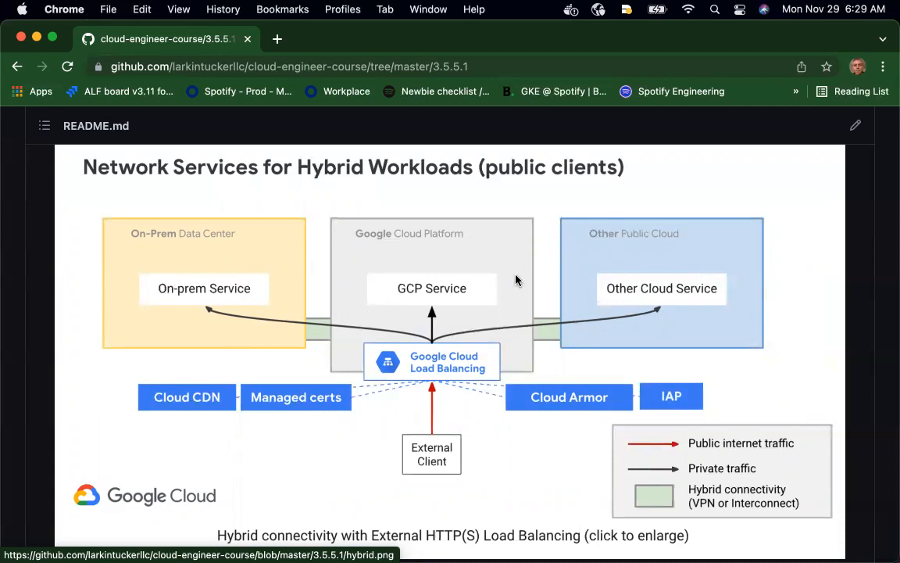
pyautogui.scroll(-5, 516, 280)
pyautogui.scroll(-2, 516, 279)
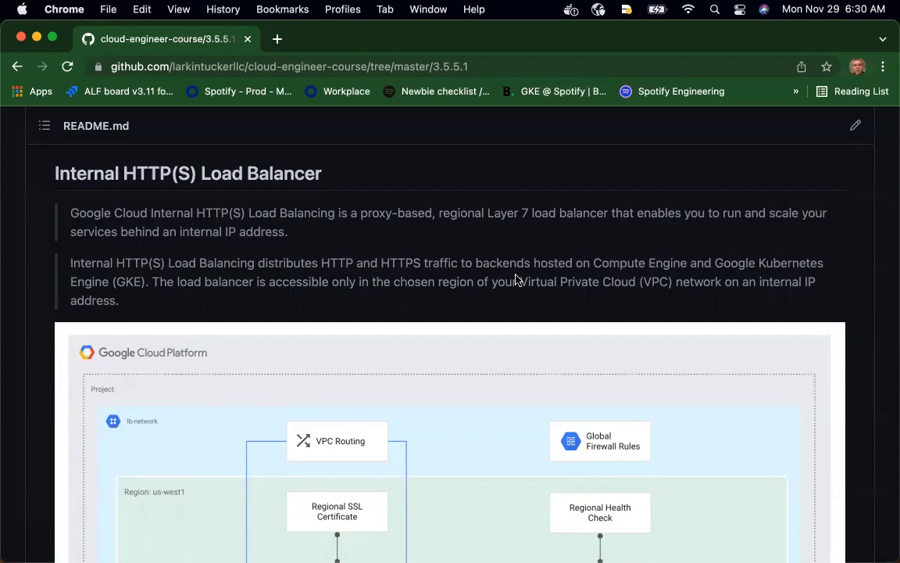
# Examine the Internal HTTP(S) Load Balancer diagram, the allowed backend configurations and the regional managed instance group exercise in the README
pyautogui.scroll(-6, 516, 280)
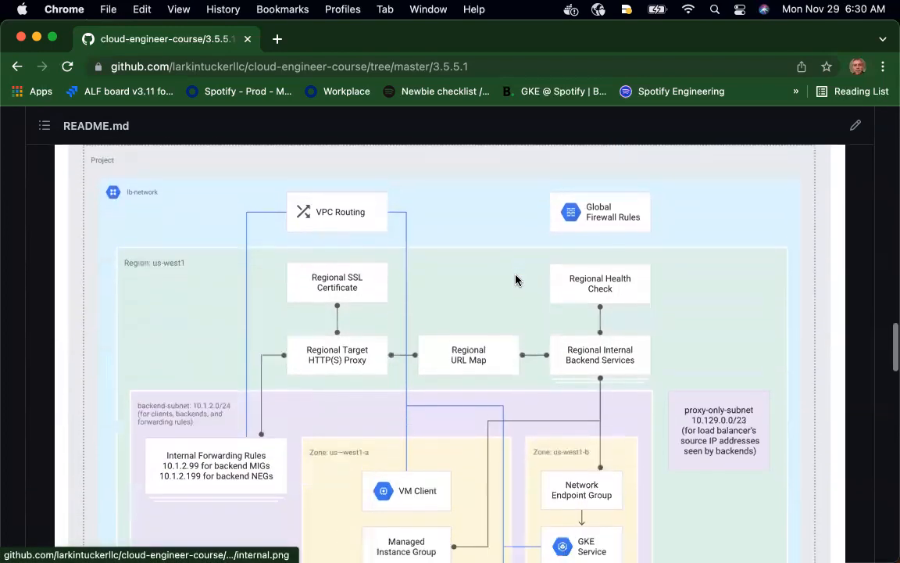
pyautogui.scroll(-1, 515, 279)
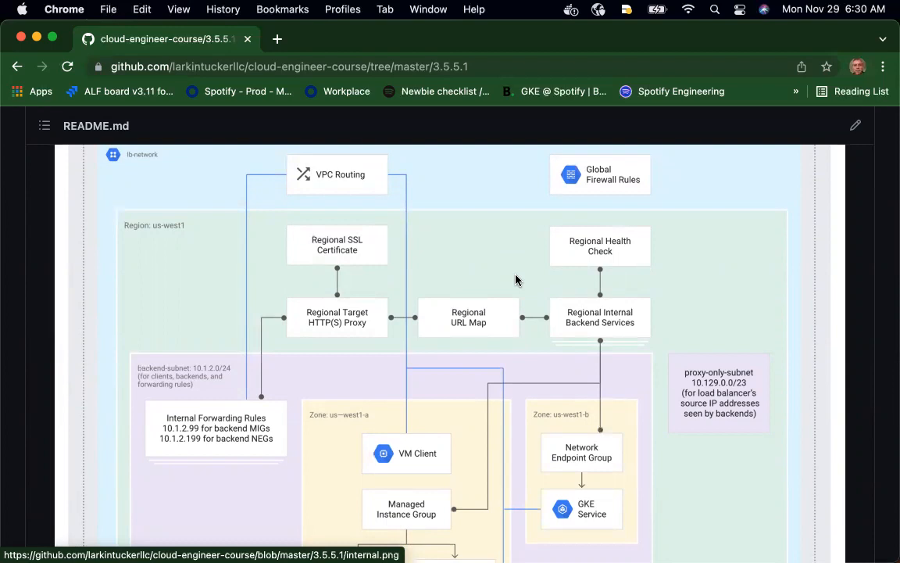
pyautogui.scroll(-10, 515, 280)
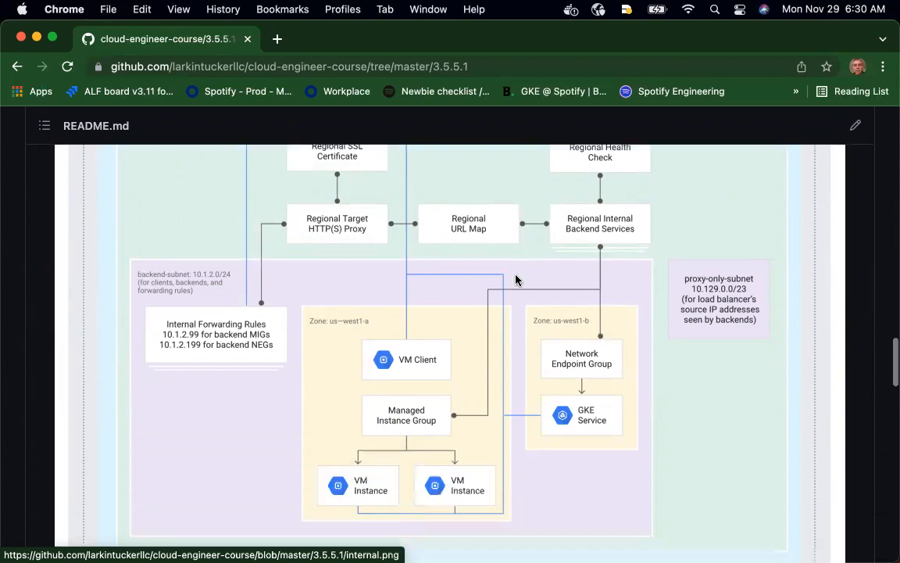
pyautogui.scroll(-3, 515, 280)
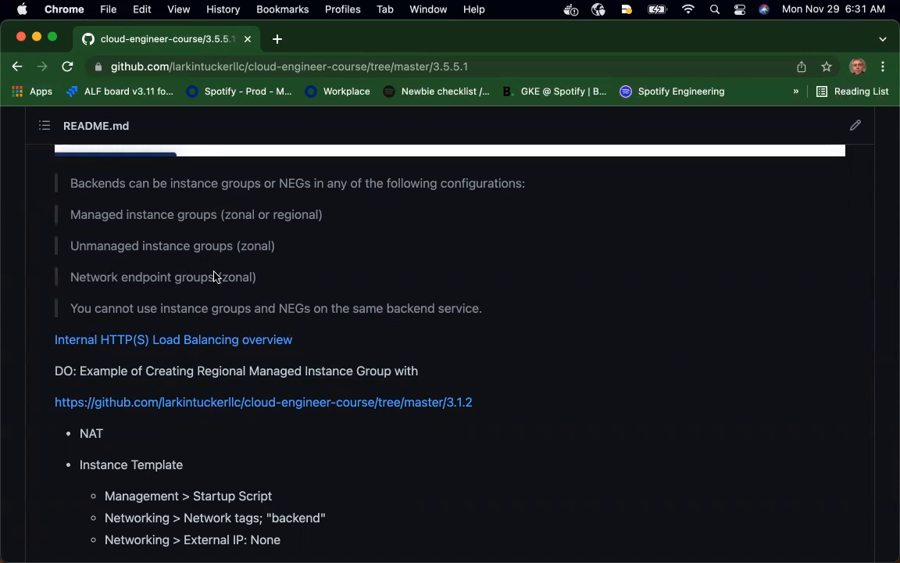
pyautogui.scroll(-1, 215, 276)
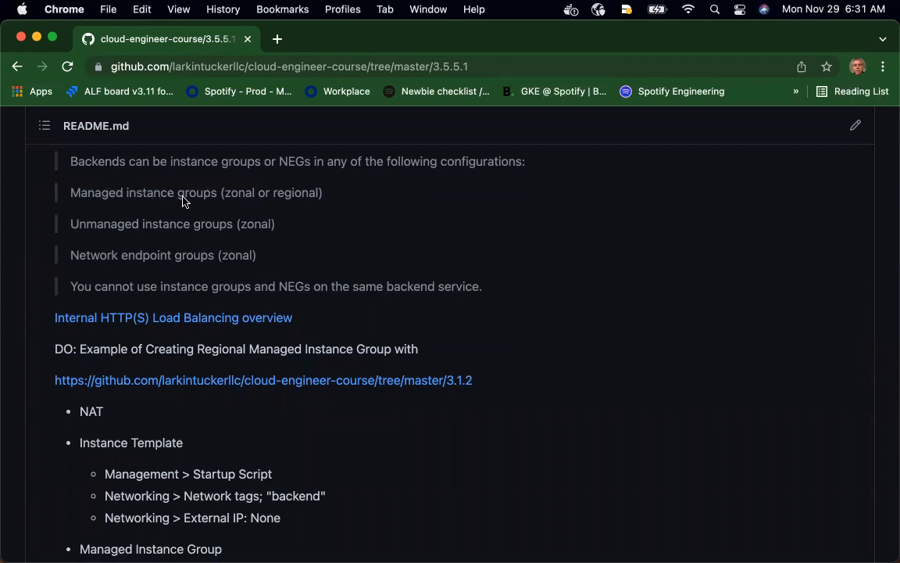
pyautogui.scroll(-4, 182, 202)
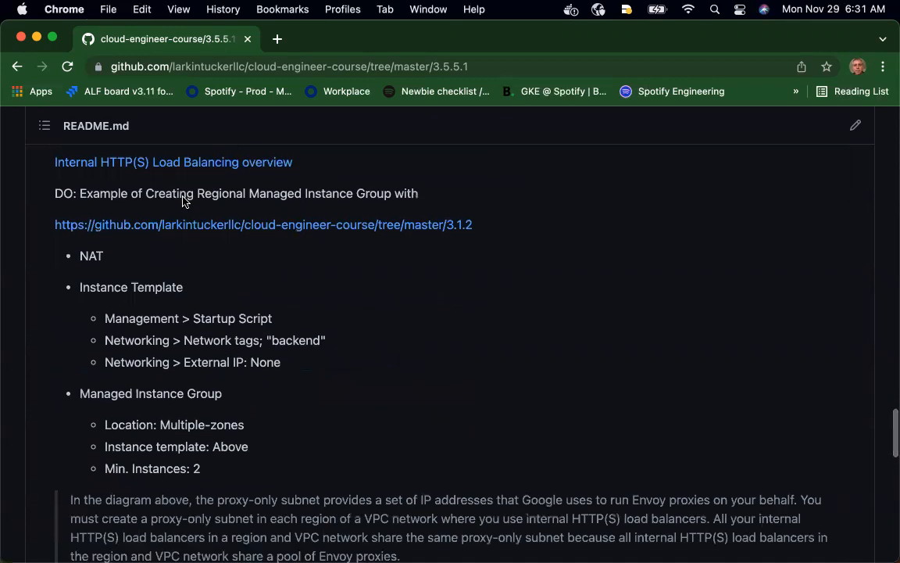
pyautogui.scroll(1, 182, 202)
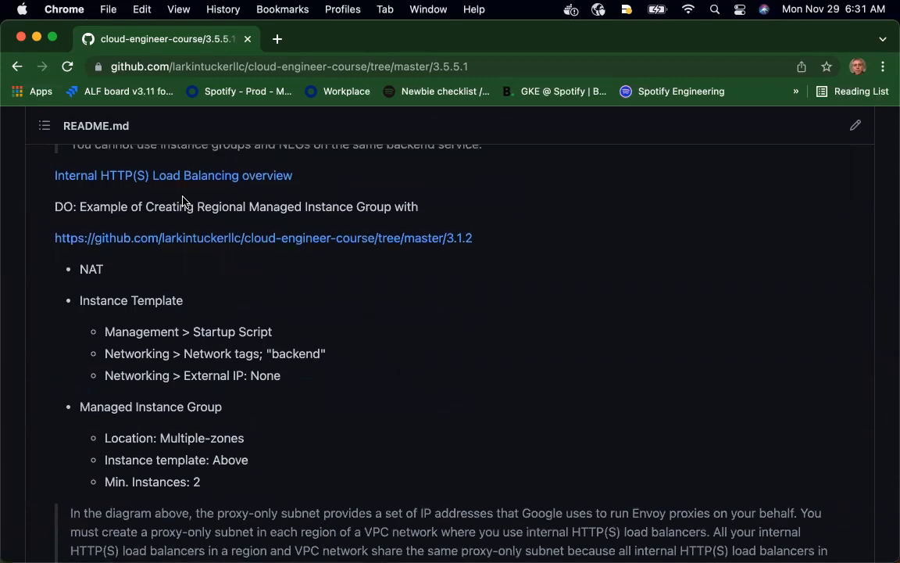
# Switch to the Google Cloud console window and open the Cloud NAT page to check the project's NAT gateway
pyautogui.hotkey('ctrl', 'Up')
pyautogui.click(165, 248)
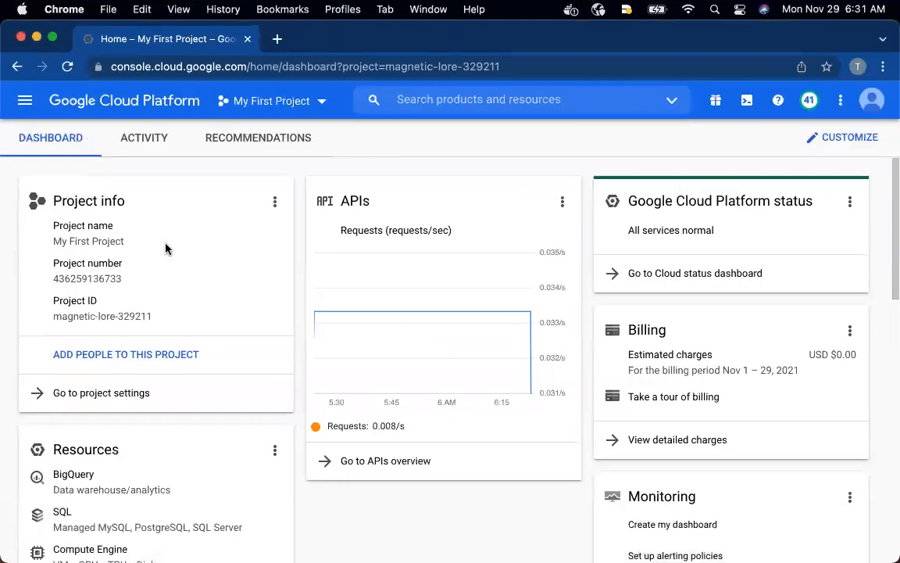
pyautogui.click(25, 100)
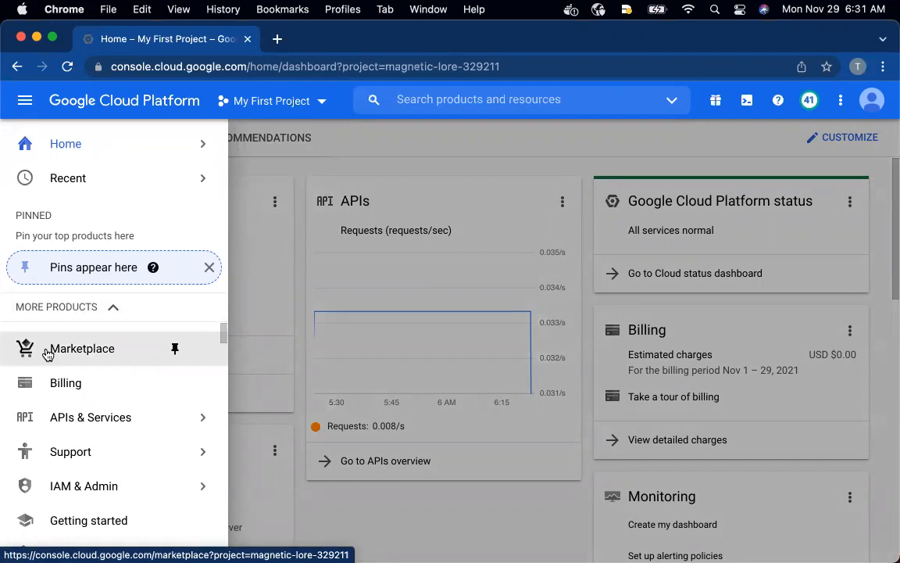
pyautogui.scroll(-5, 47, 354)
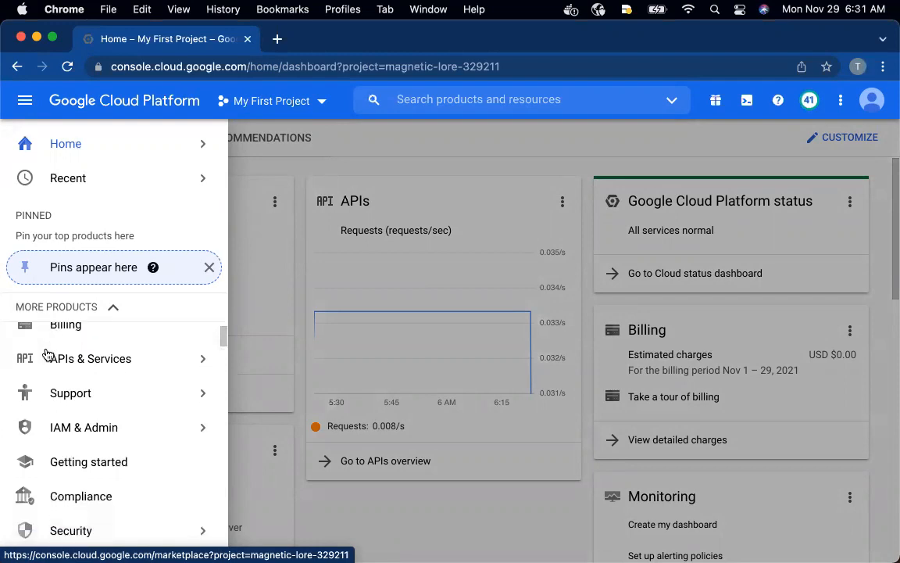
pyautogui.scroll(-10, 47, 354)
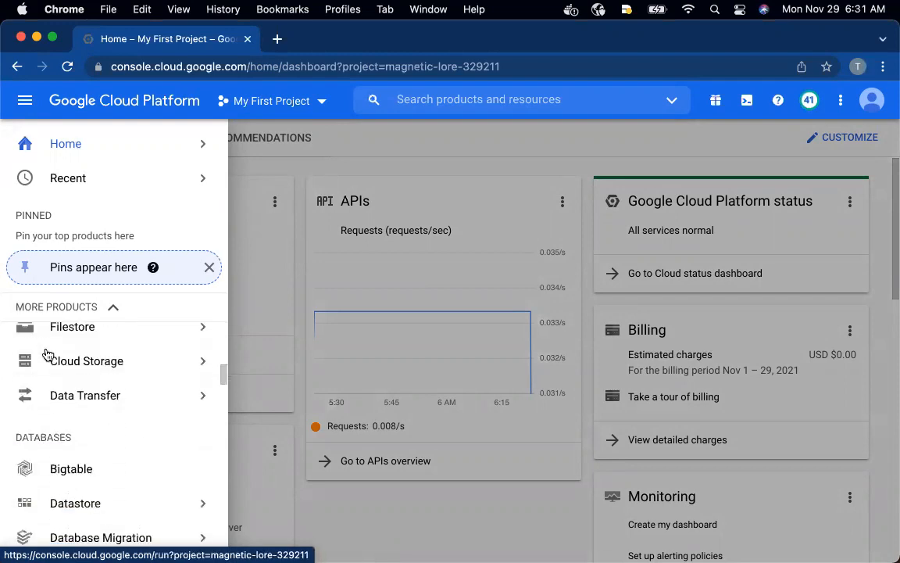
pyautogui.scroll(-10, 47, 351)
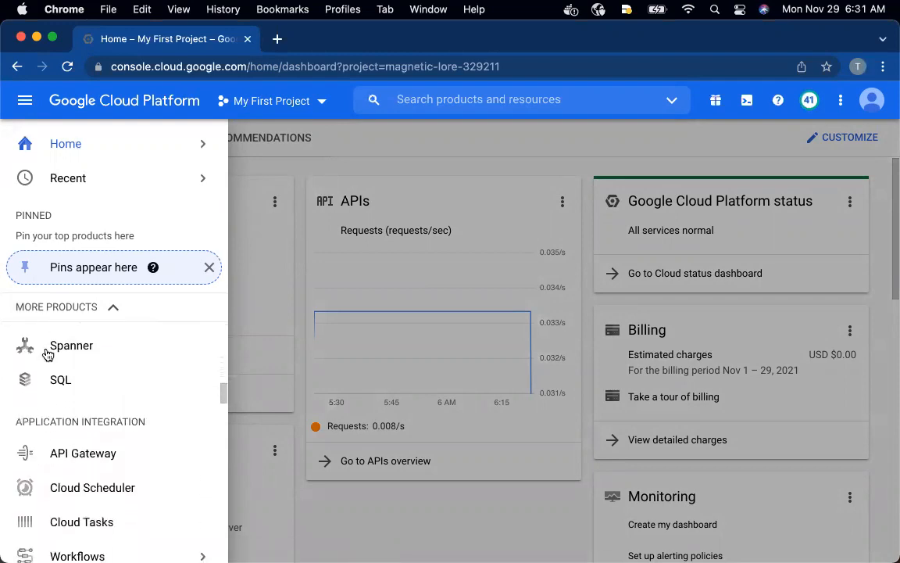
pyautogui.scroll(-1, 47, 354)
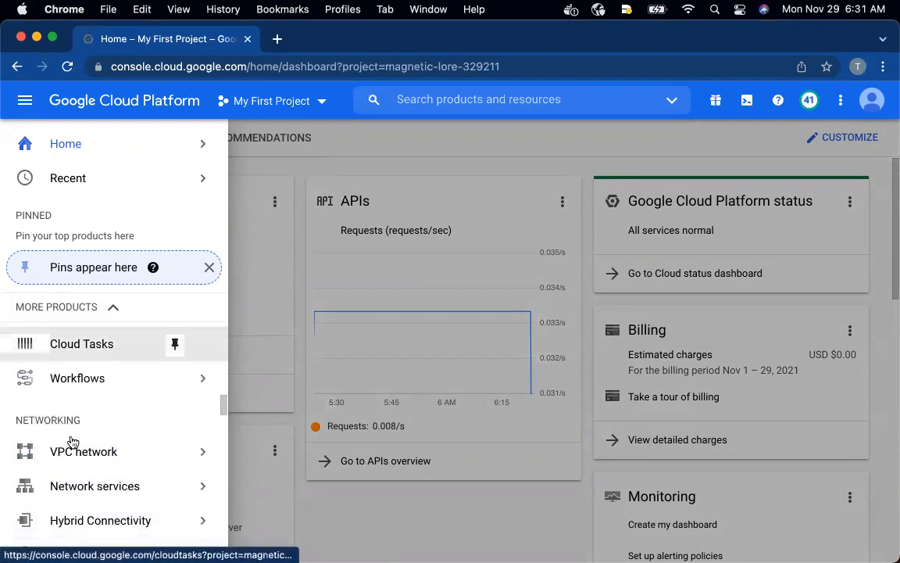
pyautogui.moveTo(125, 488)
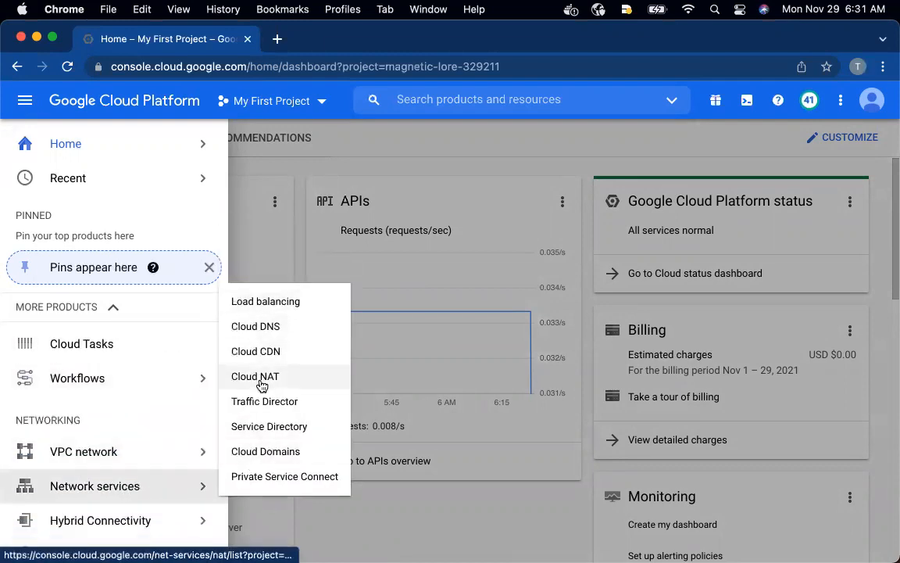
pyautogui.click(249, 377)
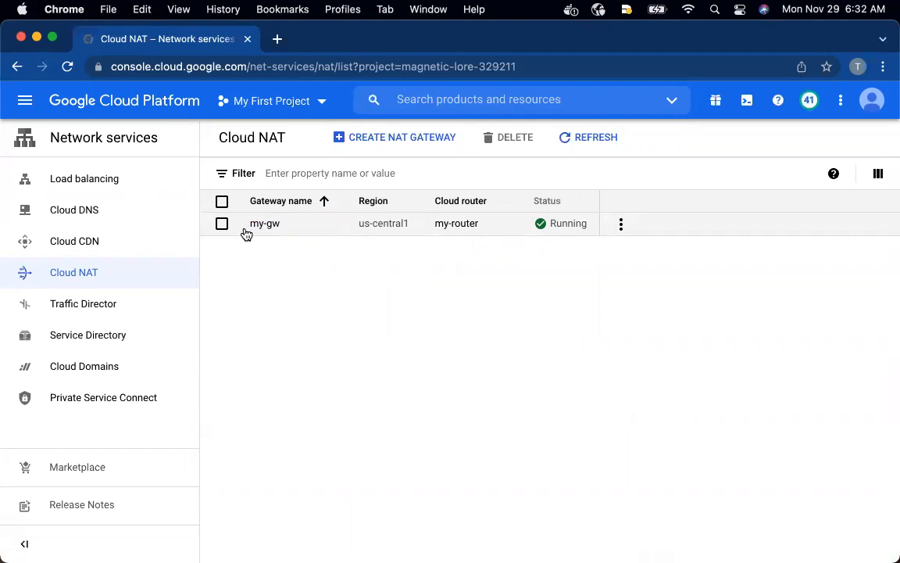
# Open the Instance templates page of Compute Engine
pyautogui.click(30, 108)
pyautogui.scroll(-5, 44, 356)
pyautogui.scroll(-10, 44, 356)
pyautogui.scroll(-8, 45, 353)
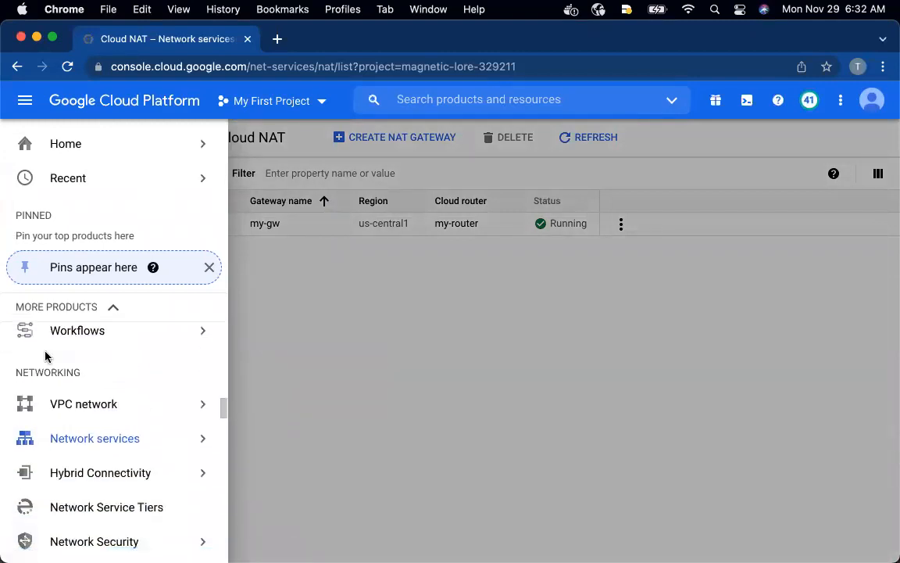
pyautogui.scroll(-3, 45, 356)
pyautogui.scroll(6, 46, 353)
pyautogui.scroll(12, 45, 353)
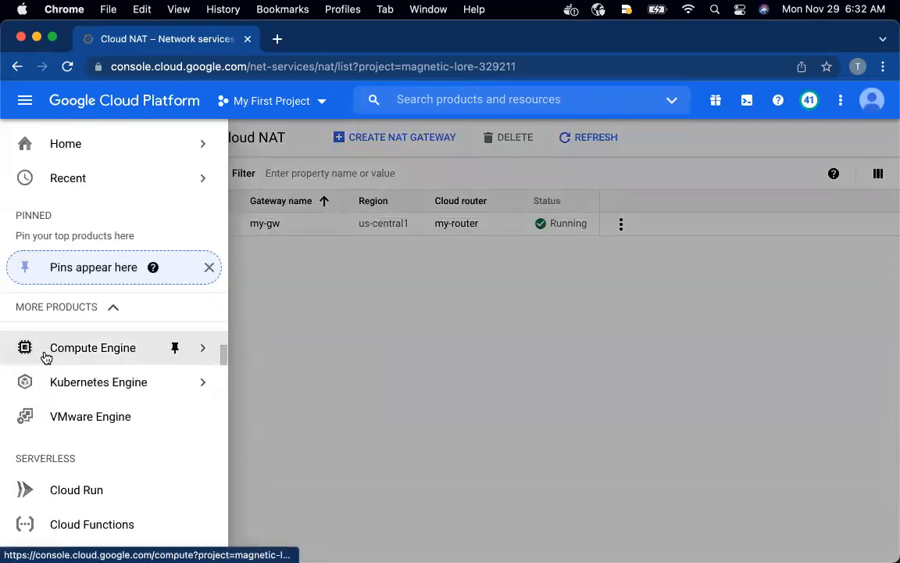
pyautogui.moveTo(176, 352)
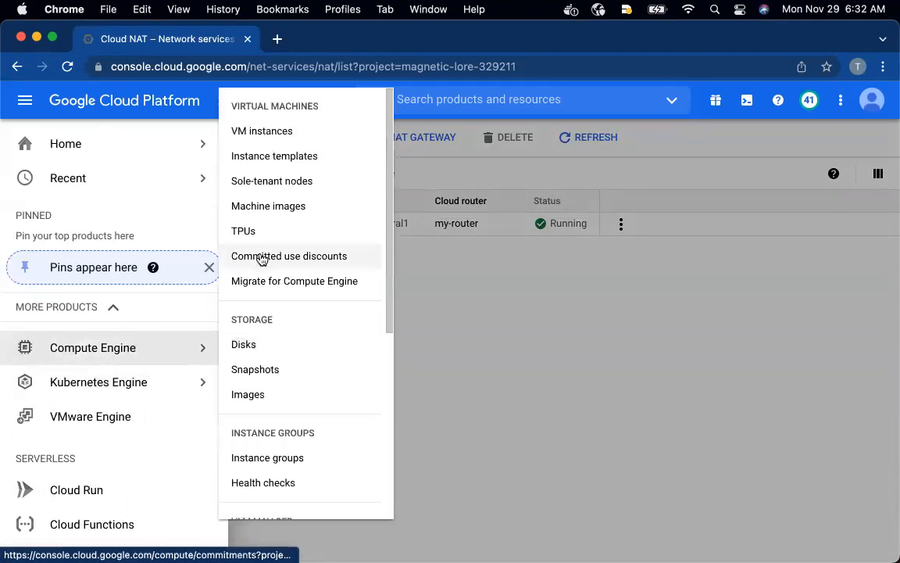
pyautogui.click(266, 157)
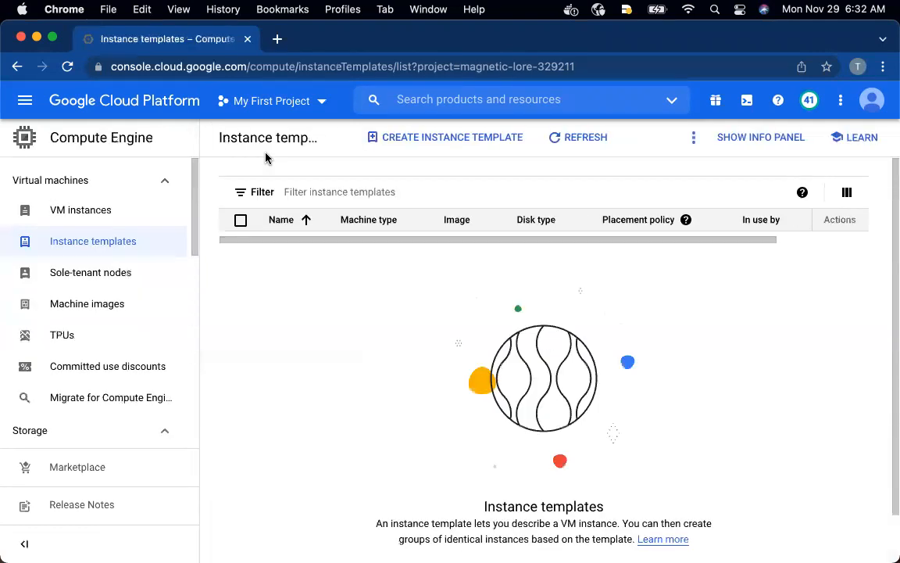
# Start creating a new instance template and review its machine configuration and boot disk settings
pyautogui.click(476, 138)
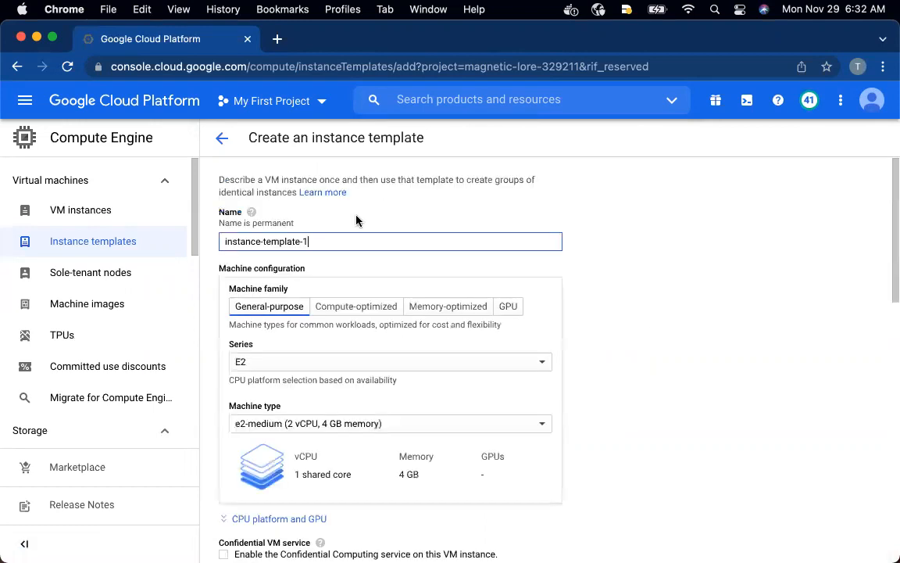
pyautogui.scroll(-1, 337, 306)
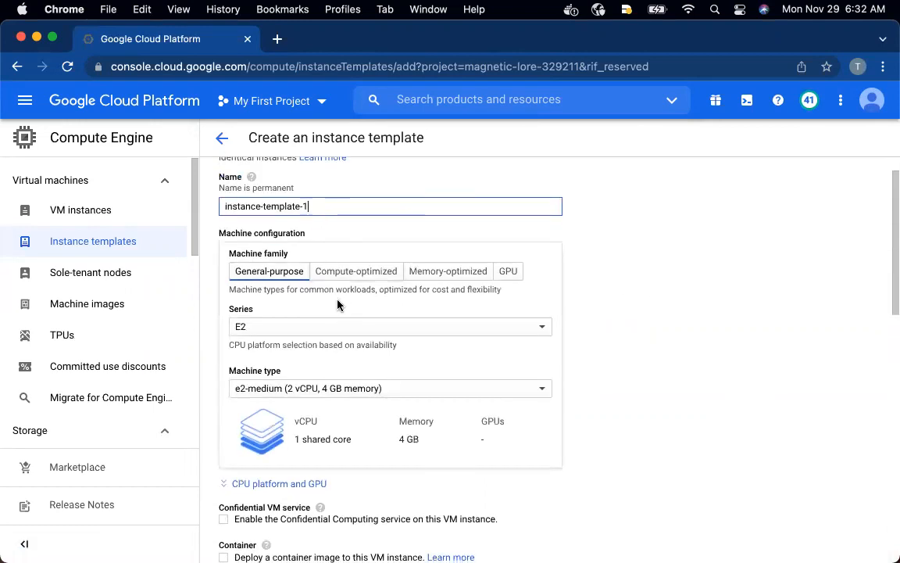
pyautogui.scroll(-5, 360, 379)
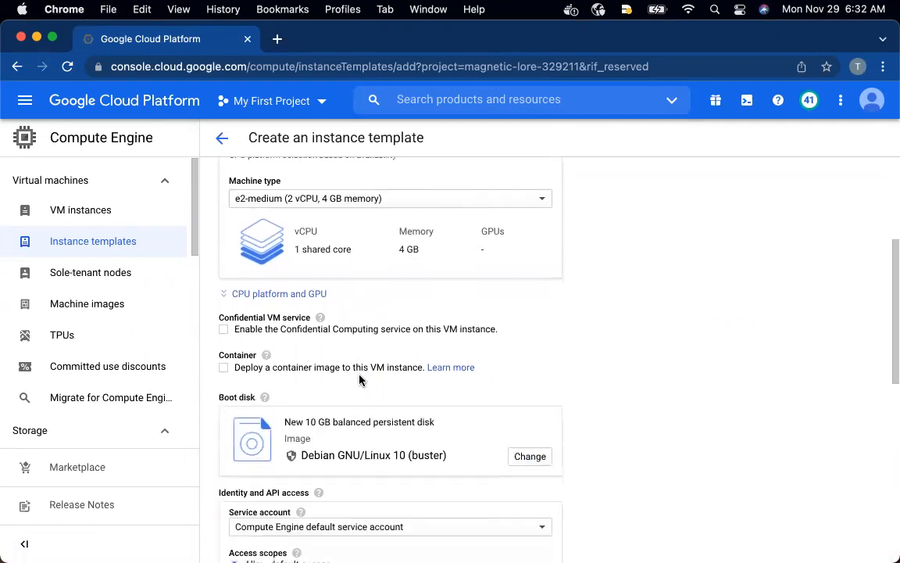
# Check the Instance Template requirements in the GitHub README, and return to the instance template form in the console
pyautogui.hotkey('ctrl', 'Up')
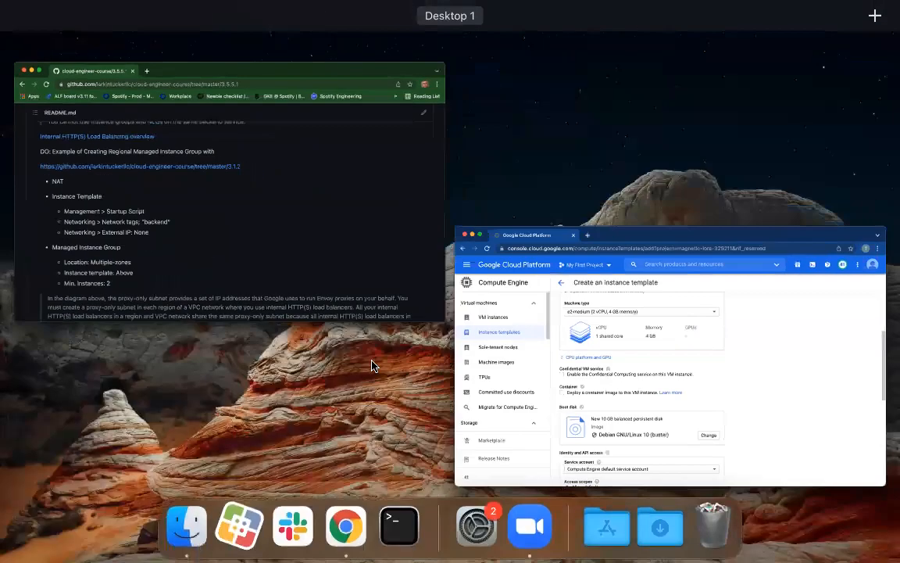
pyautogui.click(318, 247)
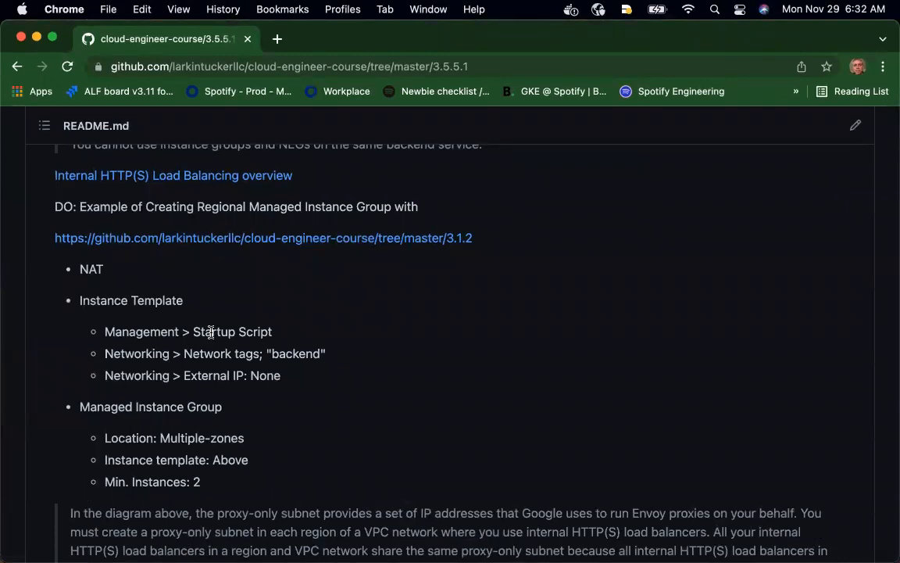
pyautogui.hotkey('ctrl', 'Up')
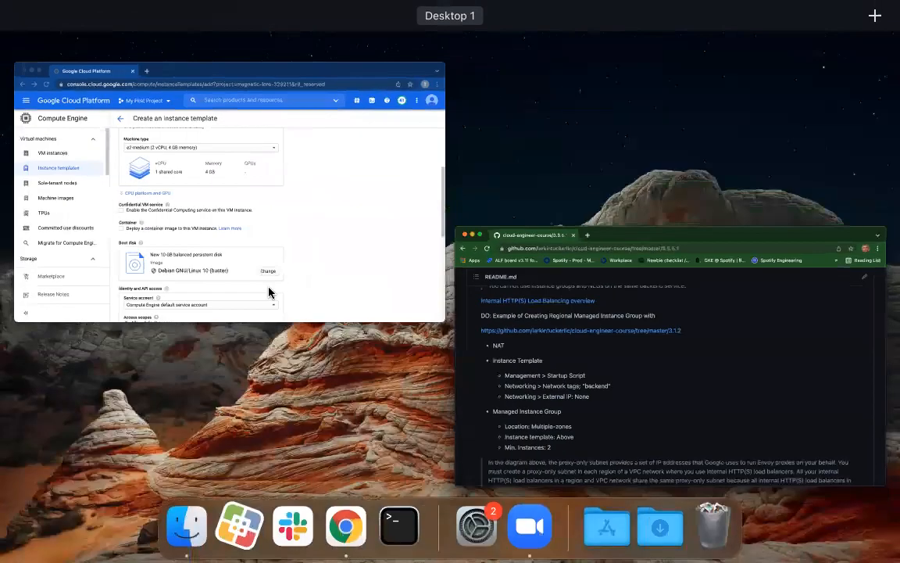
pyautogui.click(342, 278)
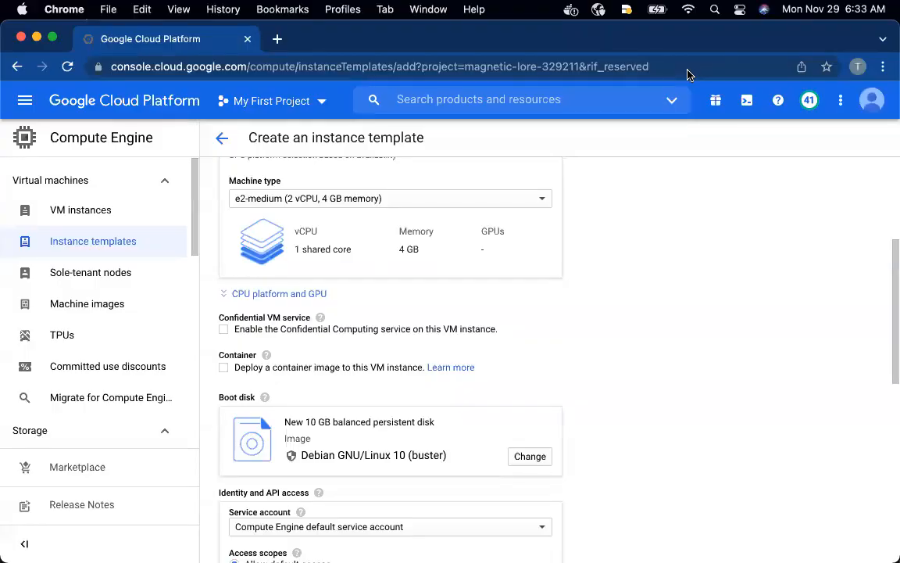
# Switch to the GitHub window and show the 3.5.5.1 page of the cloud-engineer-course repository
pyautogui.hotkey('ctrl', 'Up')
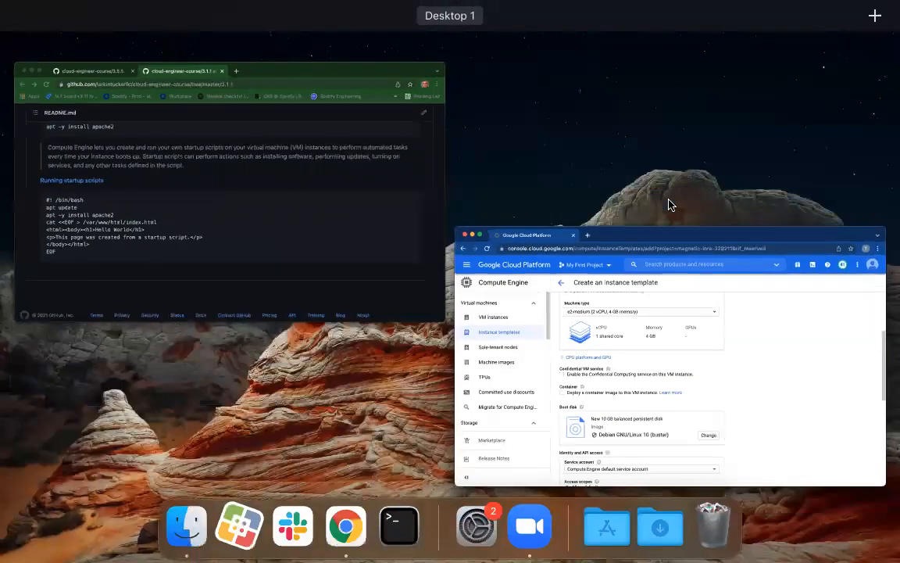
pyautogui.click(348, 237)
pyautogui.click(107, 43)
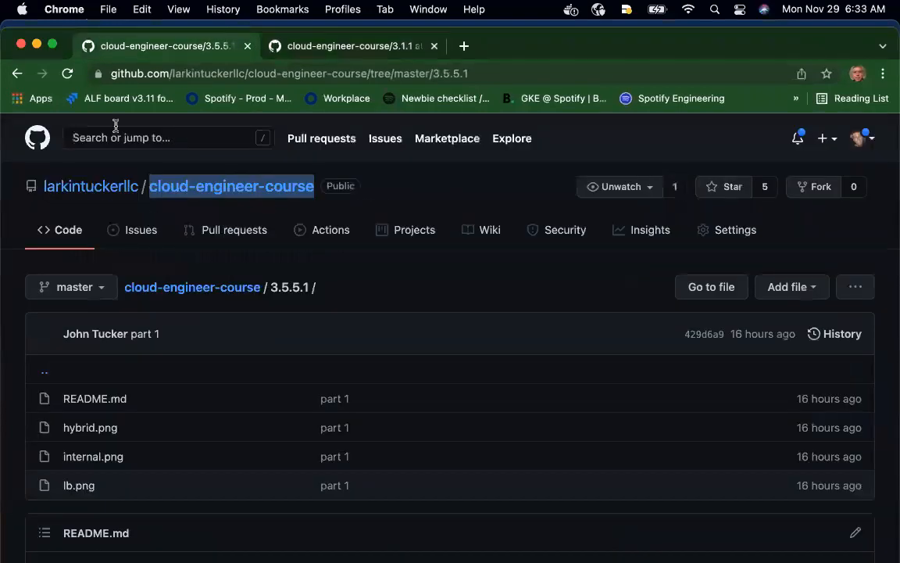
# Locate the Instance Template requirements in the 3.5.5.1 README, and copy the full bash startup script from the 3.1.1 README
pyautogui.scroll(-8, 150, 366)
pyautogui.scroll(-15, 151, 362)
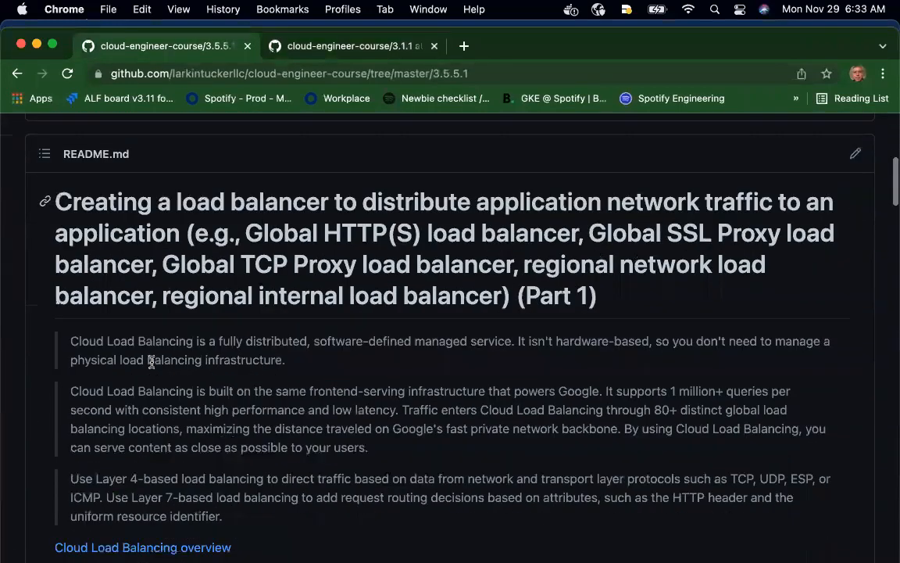
pyautogui.scroll(-15, 153, 366)
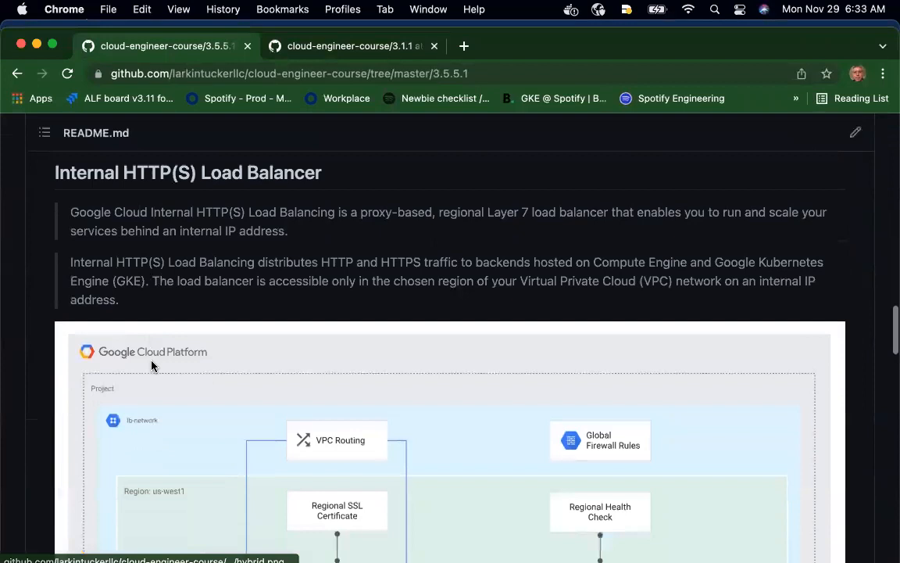
pyautogui.scroll(-2, 152, 364)
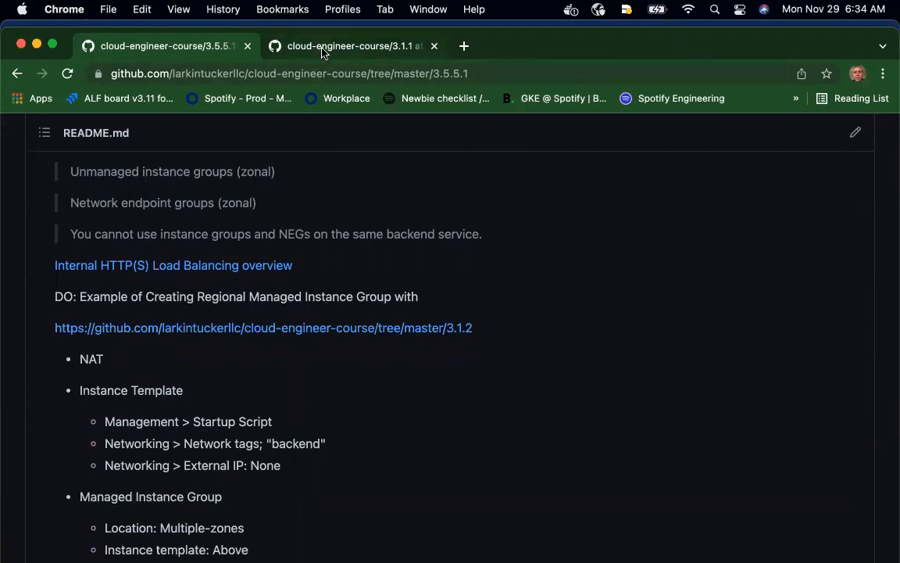
pyautogui.click(291, 46)
pyautogui.moveTo(95, 431); pyautogui.dragTo(60, 324)
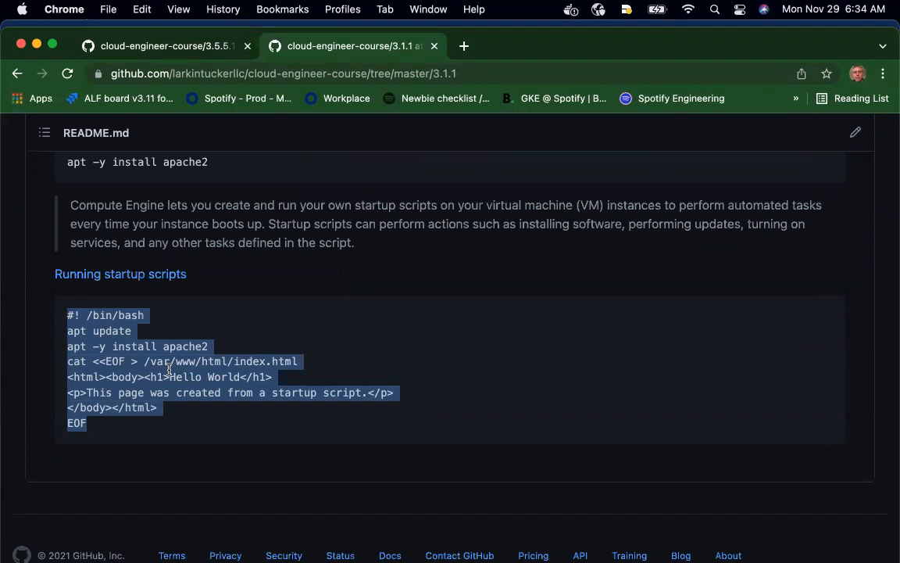
pyautogui.scroll(-1, 169, 374)
# Return to the console window and look through the instance template form from the machine configuration to the firewall options
pyautogui.hotkey('ctrl', 'Up')
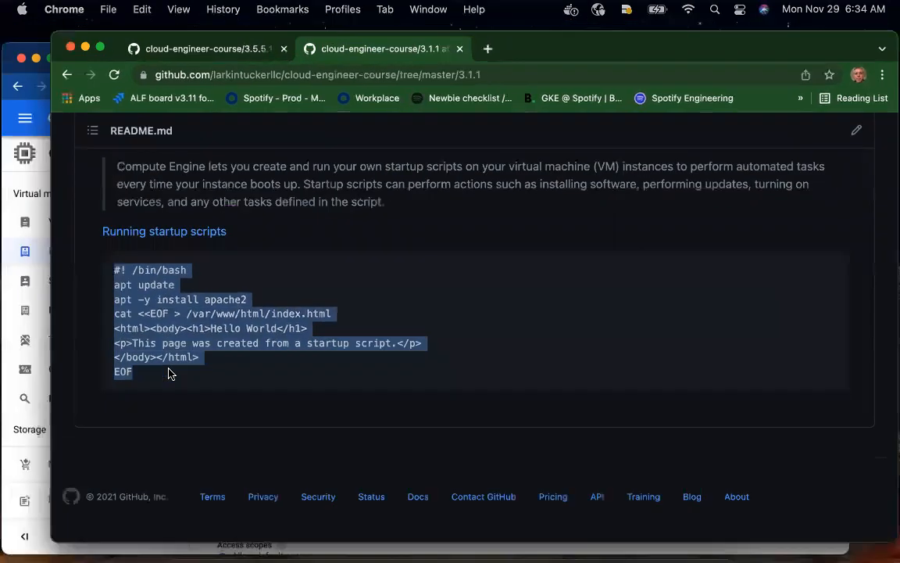
pyautogui.click(308, 410)
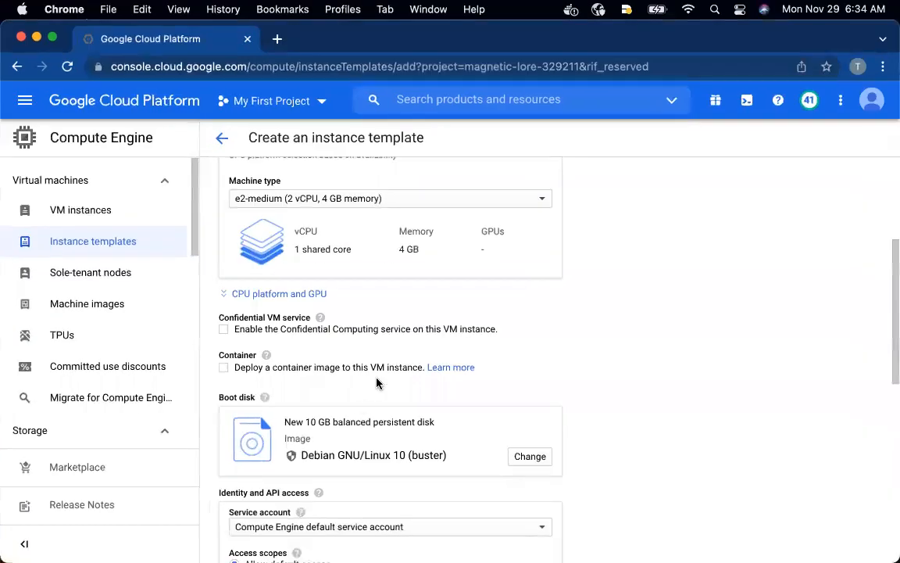
pyautogui.scroll(-10, 376, 383)
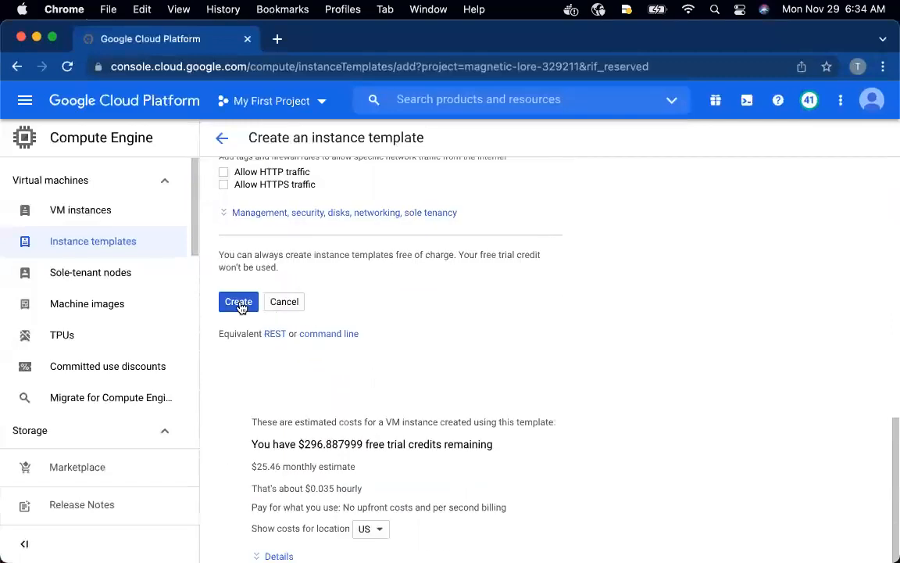
pyautogui.scroll(5, 295, 323)
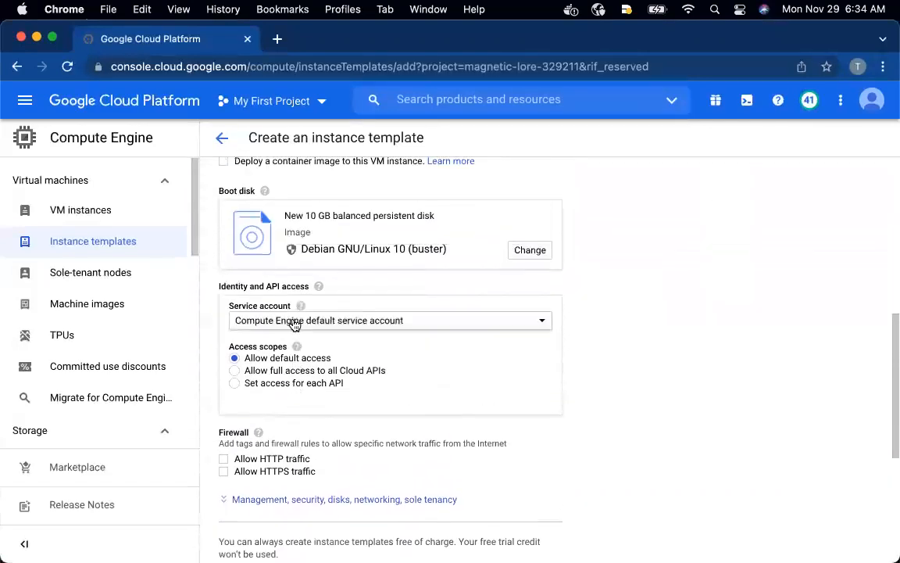
pyautogui.scroll(2, 330, 315)
pyautogui.scroll(-8, 330, 315)
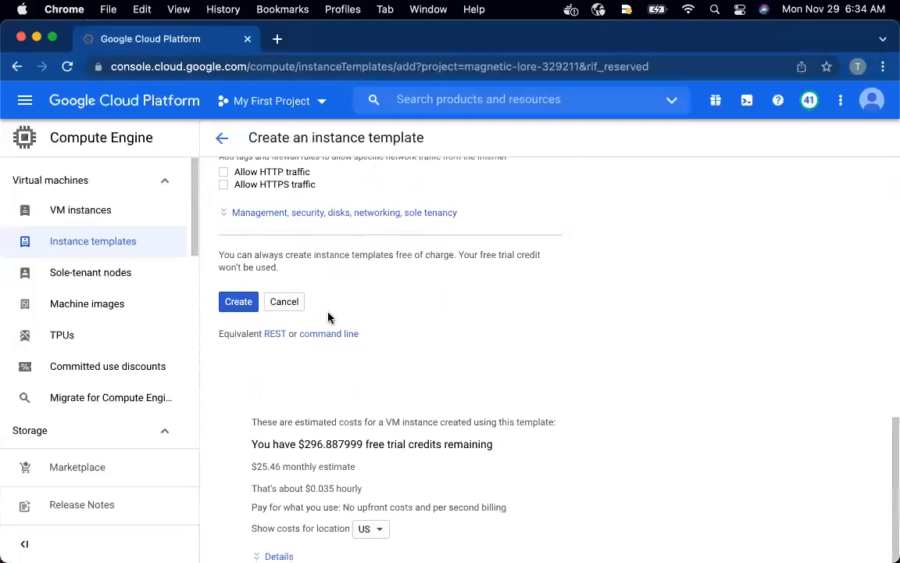
pyautogui.scroll(10, 328, 316)
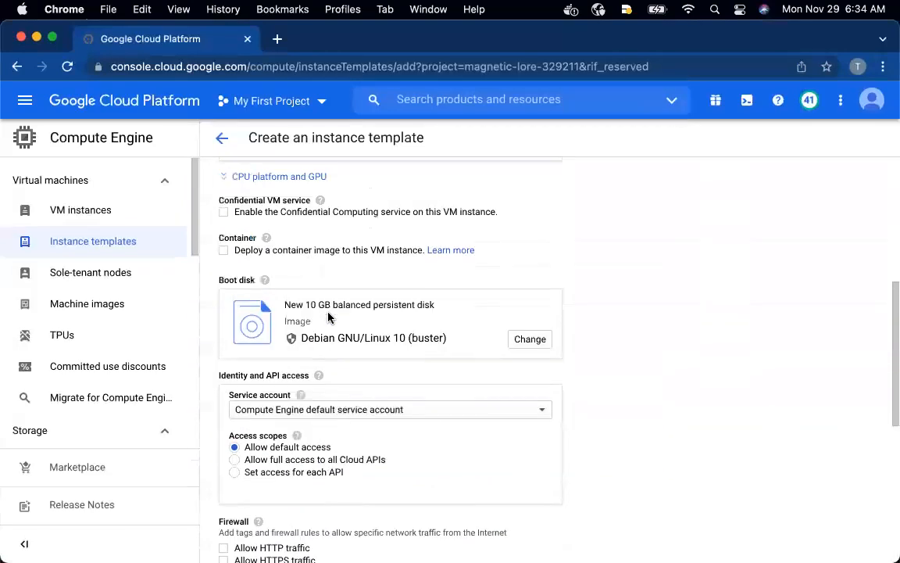
pyautogui.scroll(8, 328, 316)
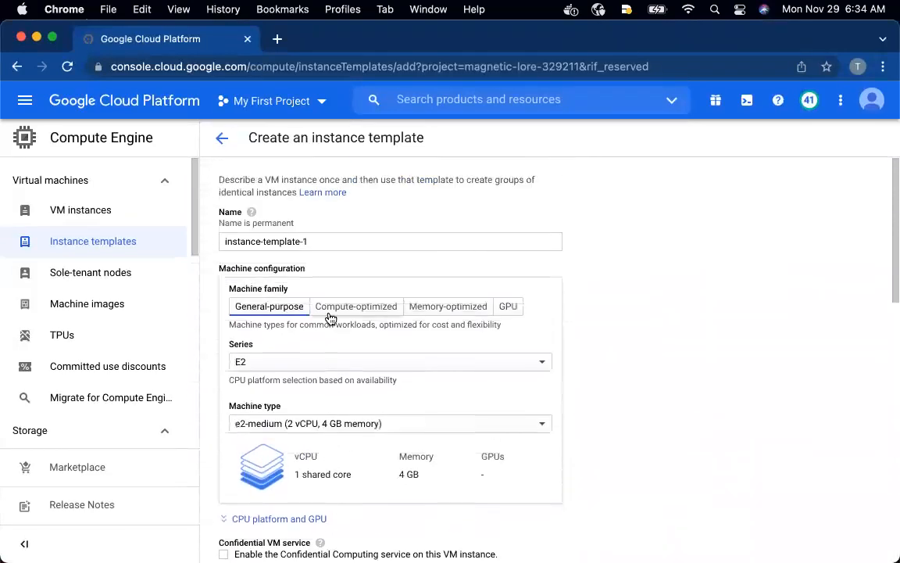
pyautogui.scroll(-4, 330, 317)
pyautogui.scroll(4, 330, 318)
pyautogui.scroll(-8, 330, 318)
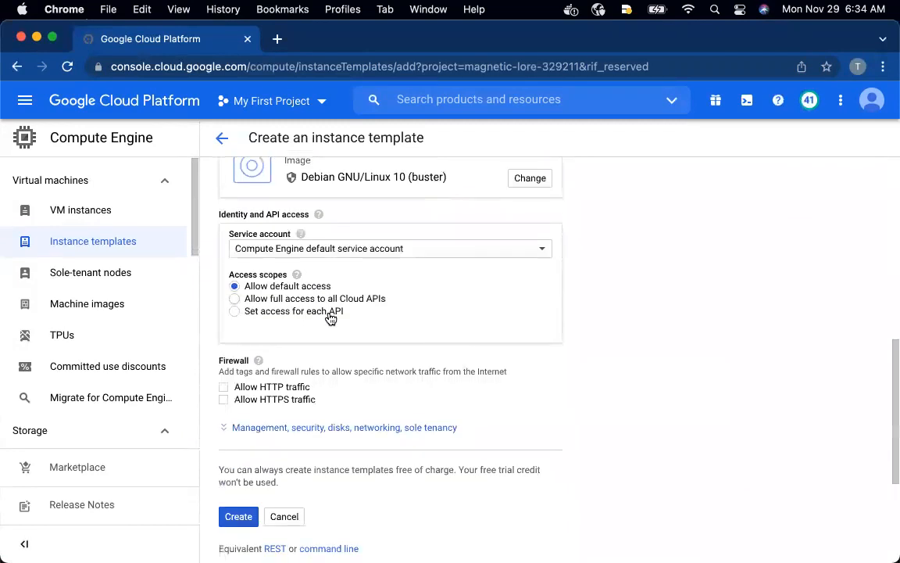
pyautogui.scroll(-5, 330, 318)
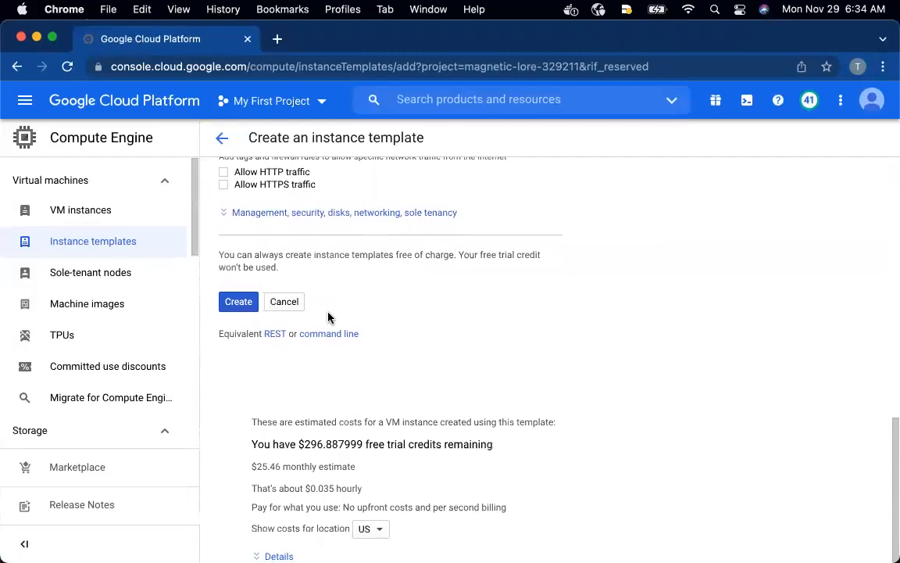
# Expand the template's advanced management settings and paste the copied bash script as the startup script
pyautogui.click(266, 212)
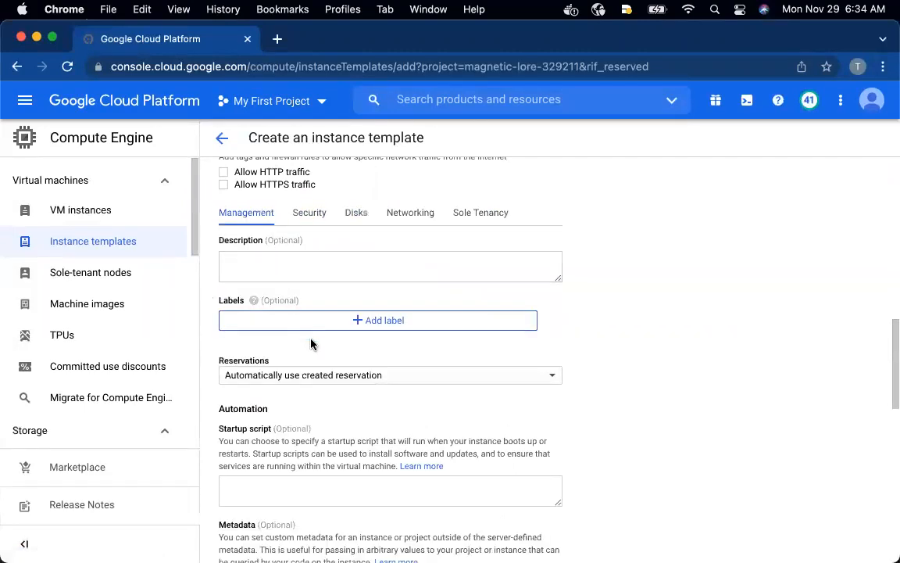
pyautogui.scroll(-2, 311, 344)
pyautogui.scroll(-3, 312, 344)
pyautogui.scroll(2, 311, 342)
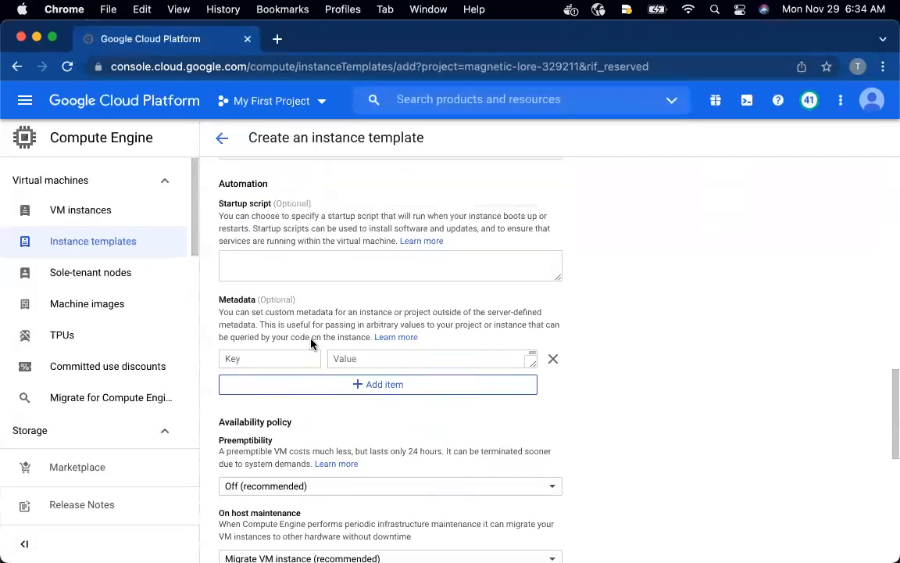
pyautogui.click(281, 296)
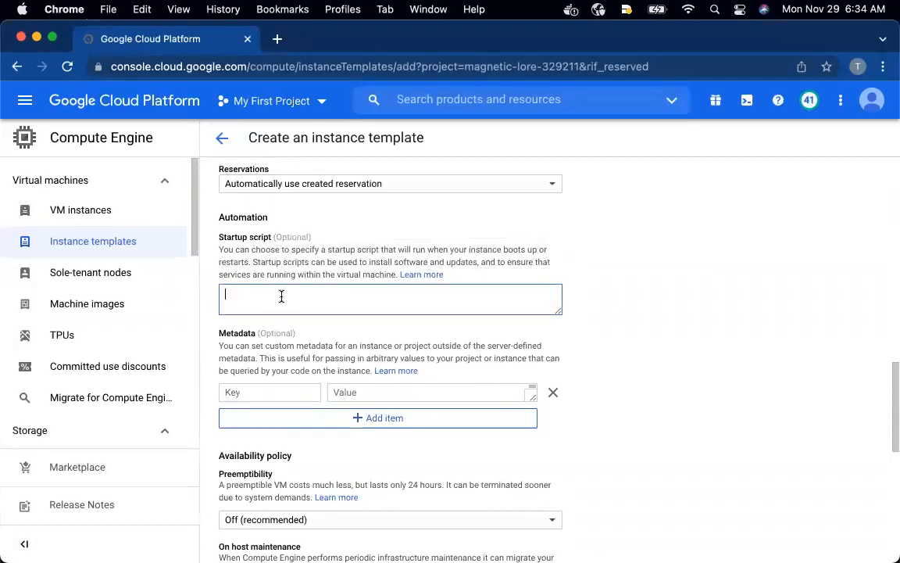
pyautogui.press('super+v')
pyautogui.scroll(5, 362, 304)
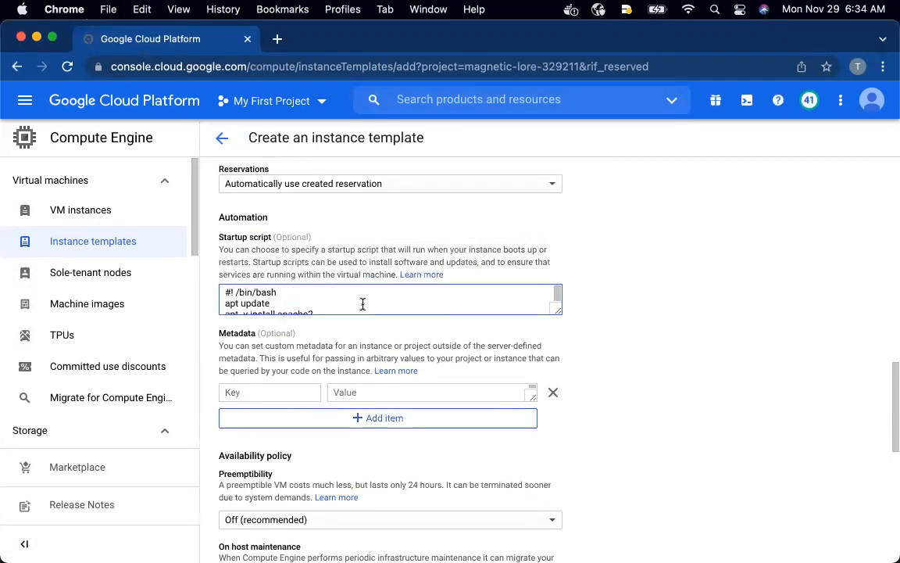
# Switch to the GitHub window, close the 3.1.1 page, and check the template's networking requirements in the 3.5.5.1 README
pyautogui.hotkey('ctrl', 'Up')
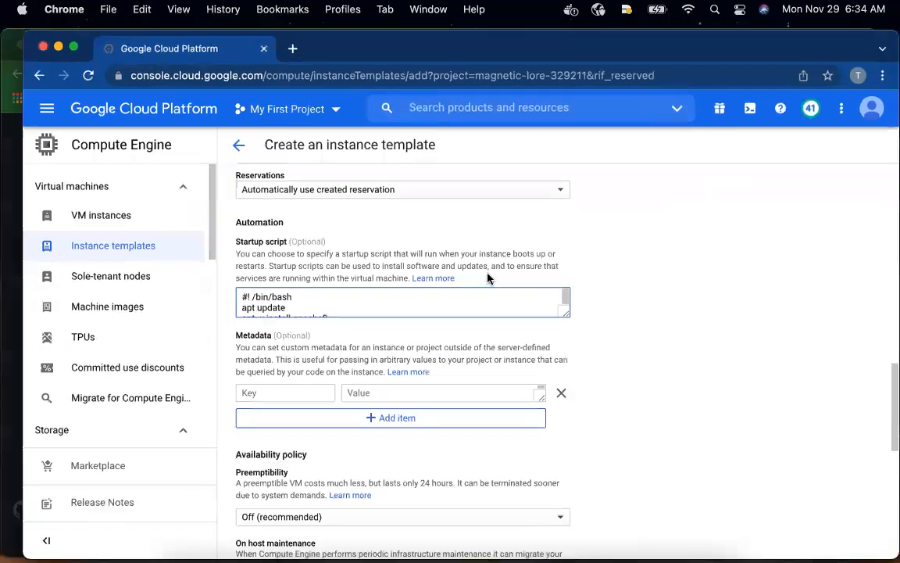
pyautogui.click(247, 273)
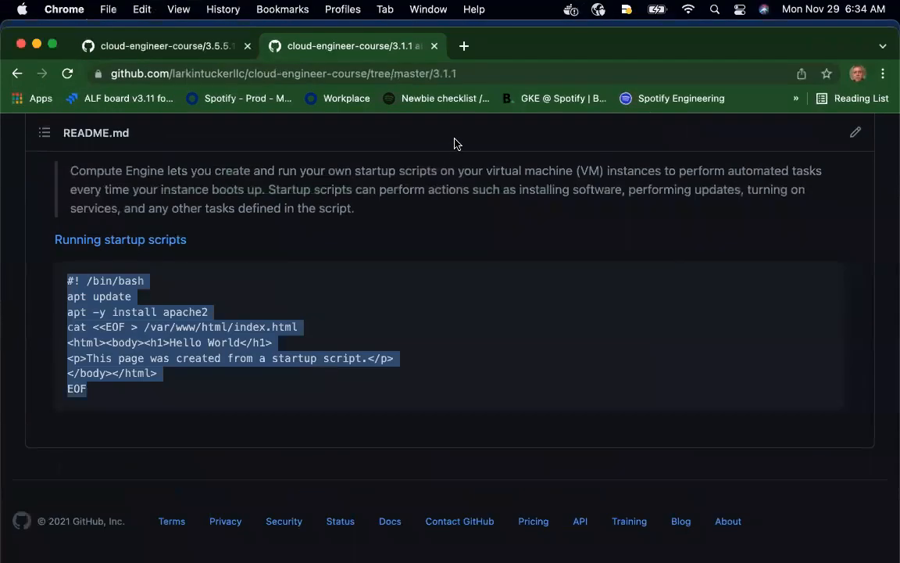
pyautogui.click(434, 46)
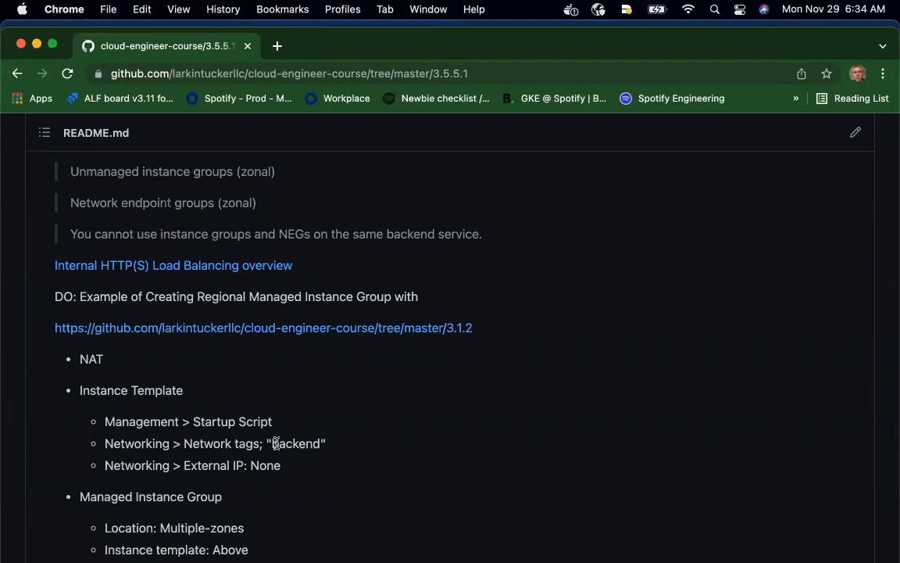
# Return to the console and add the network tag "backend" in the instance template's networking settings
pyautogui.hotkey('ctrl', 'Up')
pyautogui.click(354, 438)
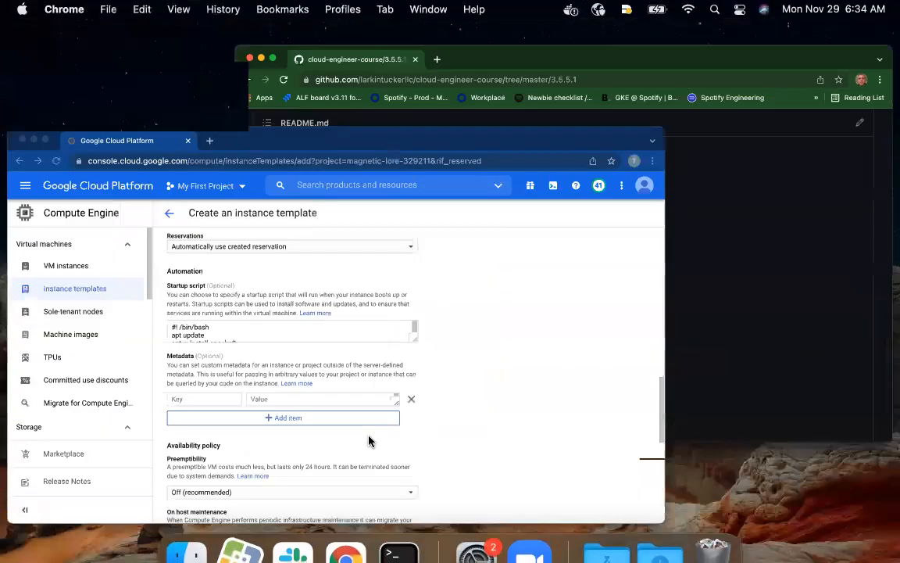
pyautogui.scroll(5, 380, 422)
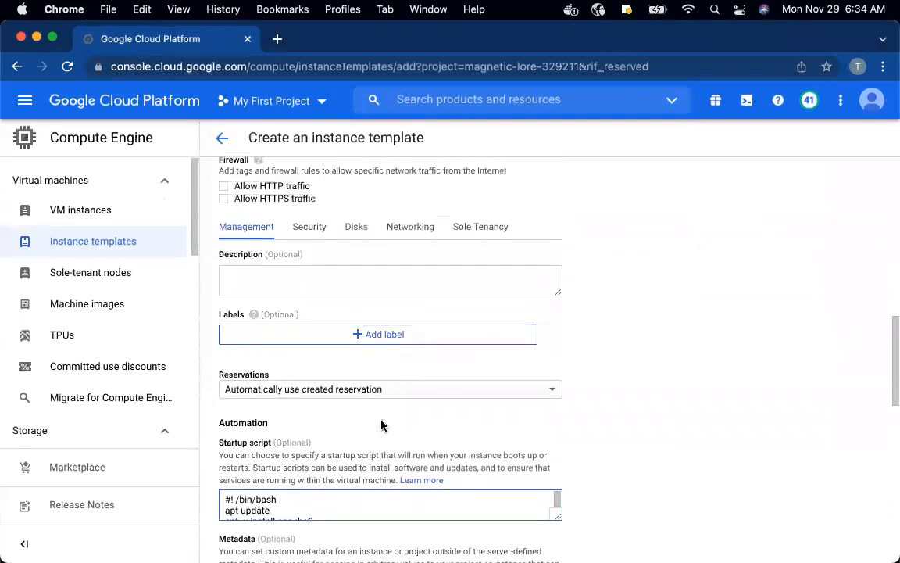
pyautogui.click(420, 208)
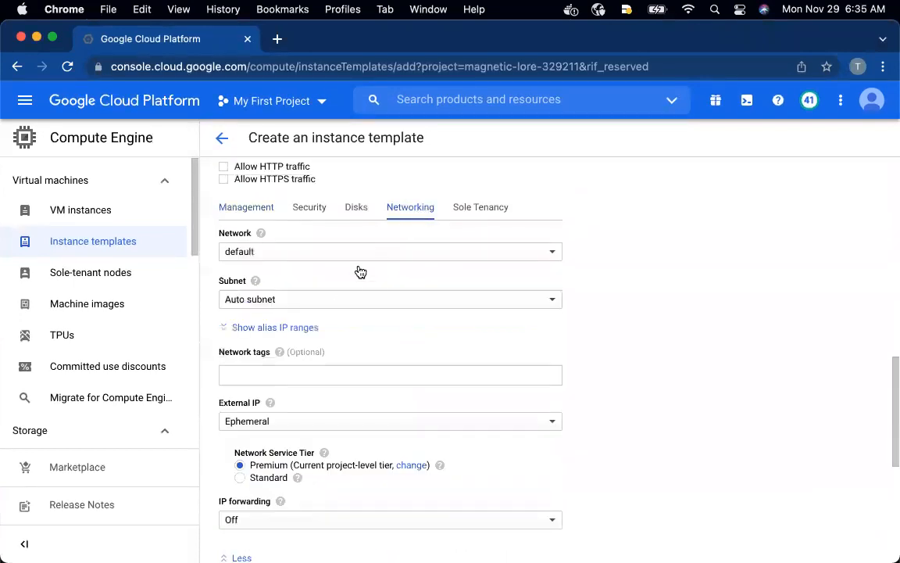
pyautogui.click(249, 369)
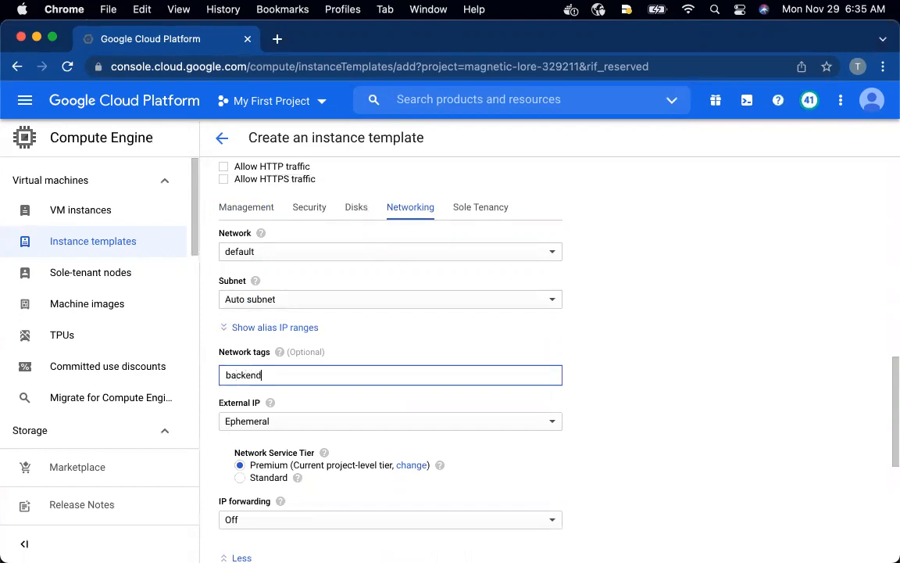
pyautogui.hotkey('ctrl', 'Up')
pyautogui.click(520, 344)
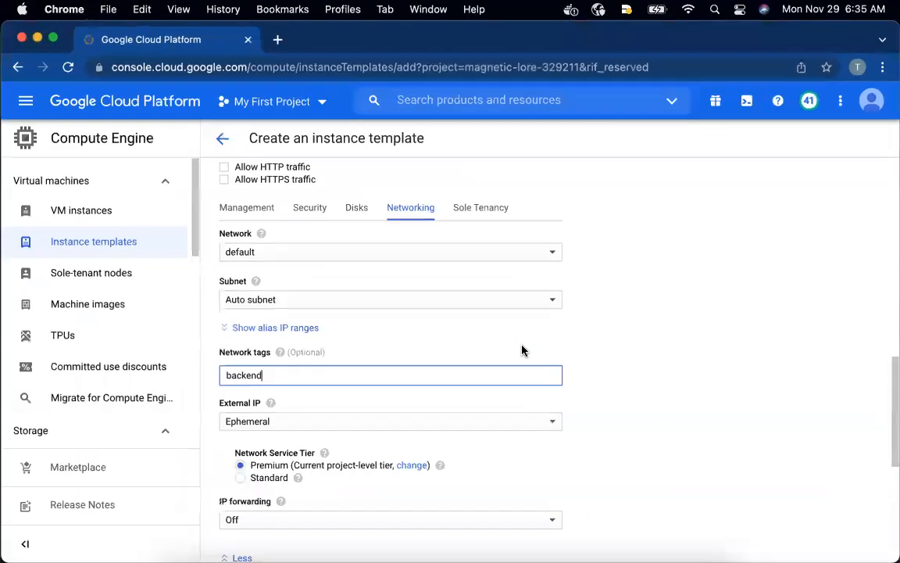
pyautogui.press('Return')
# Set the template's external IP to None and create the instance template
pyautogui.hotkey('ctrl', 'Up')
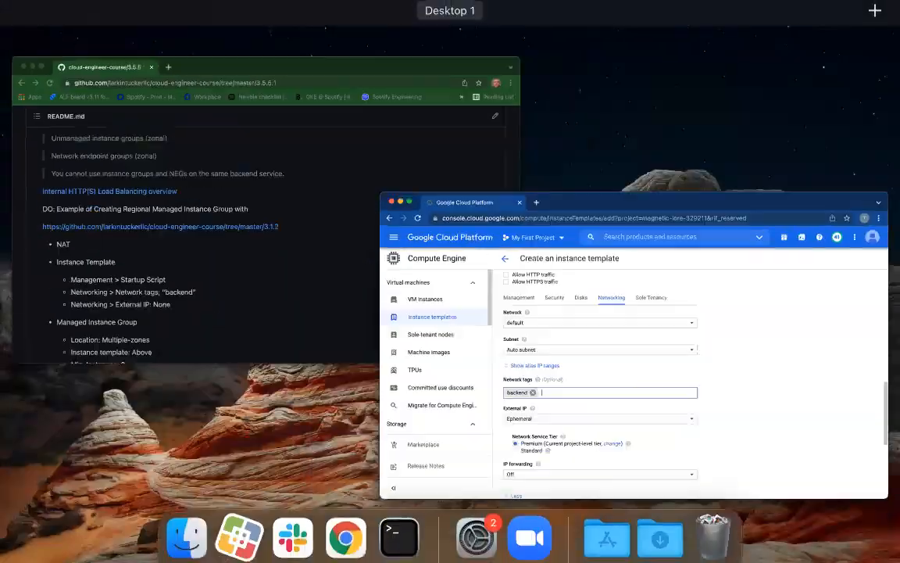
pyautogui.click(785, 406)
pyautogui.scroll(1, 489, 388)
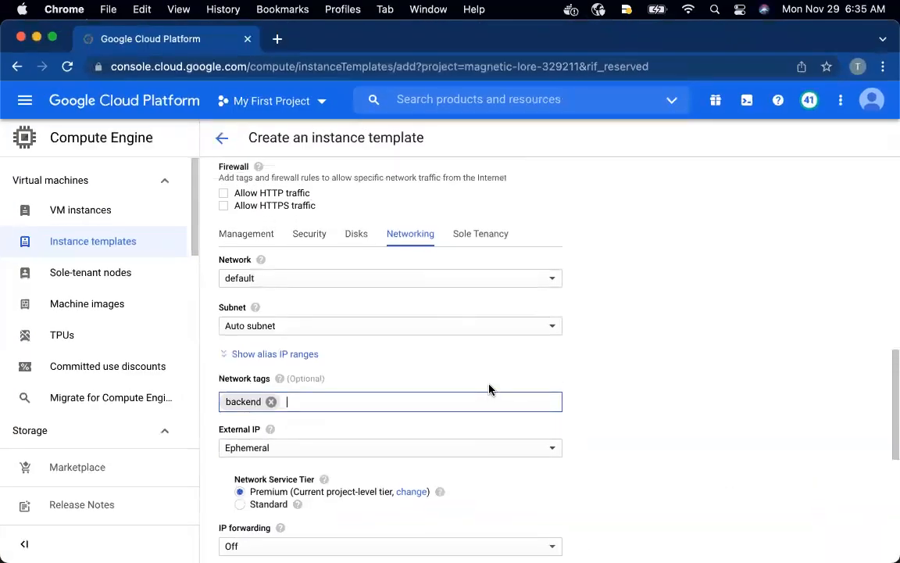
pyautogui.scroll(-5, 489, 388)
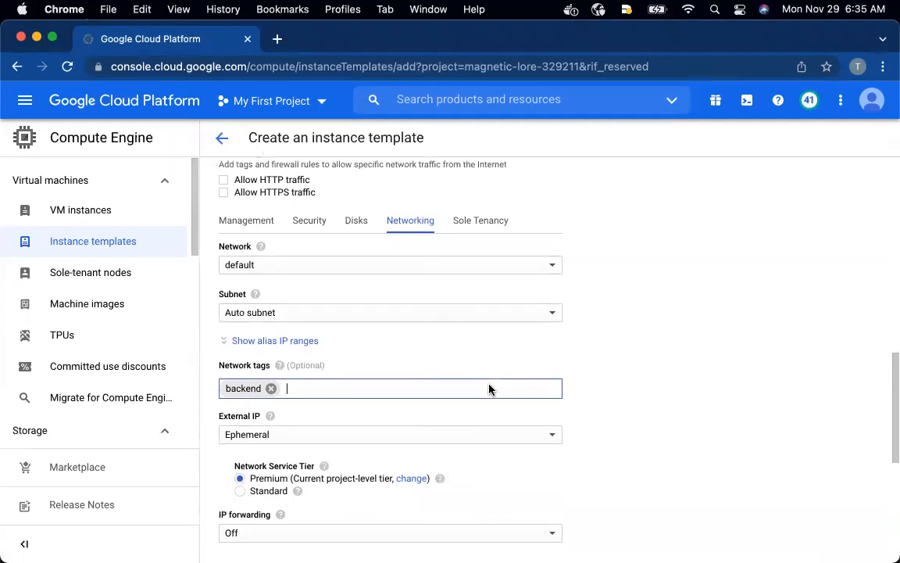
pyautogui.scroll(-1, 486, 390)
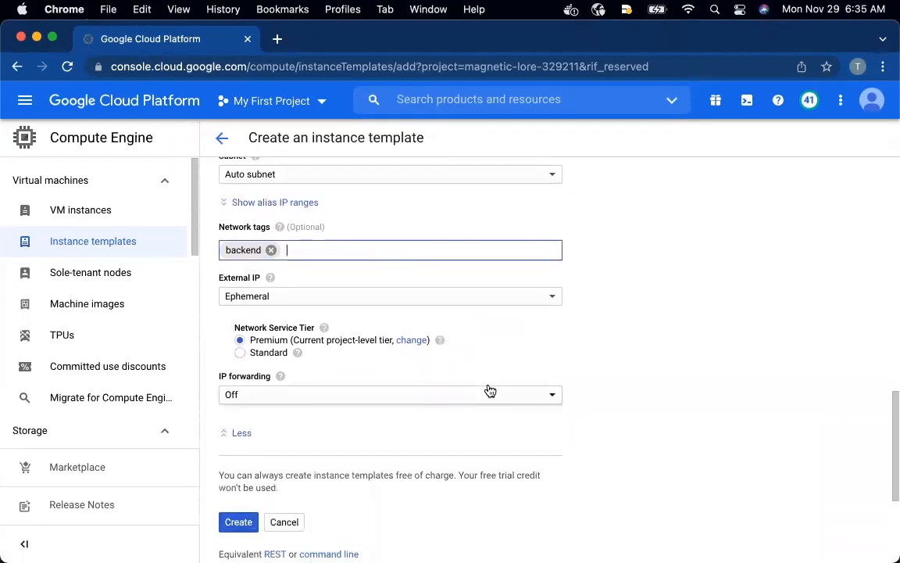
pyautogui.click(431, 284)
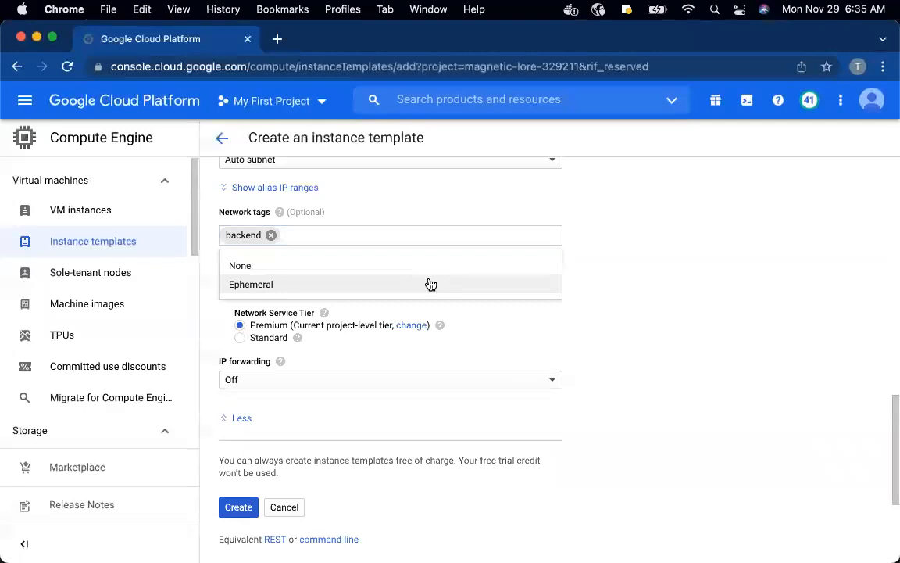
pyautogui.click(423, 262)
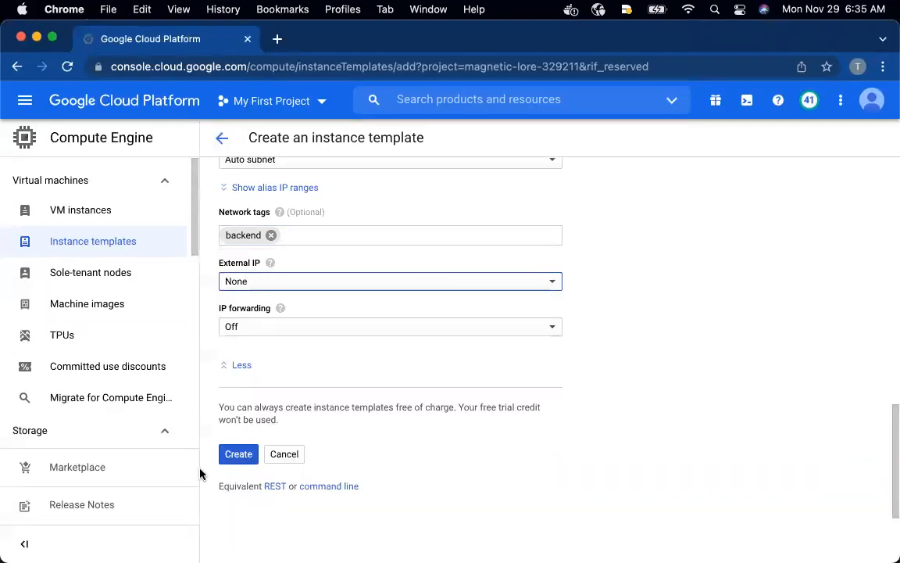
pyautogui.click(233, 453)
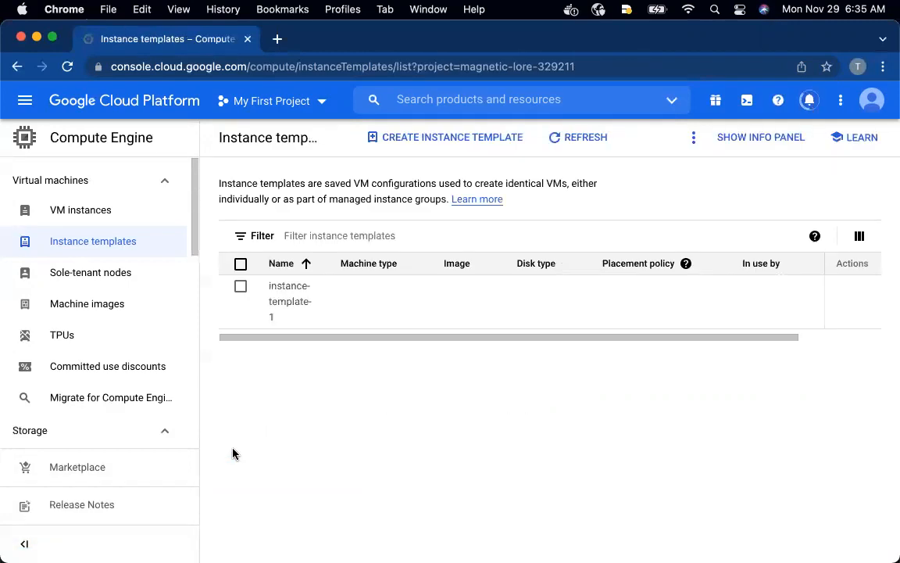
# Switch to the GitHub window and check the managed instance group requirements in the 3.5.5.1 README
pyautogui.hotkey('ctrl', 'Up')
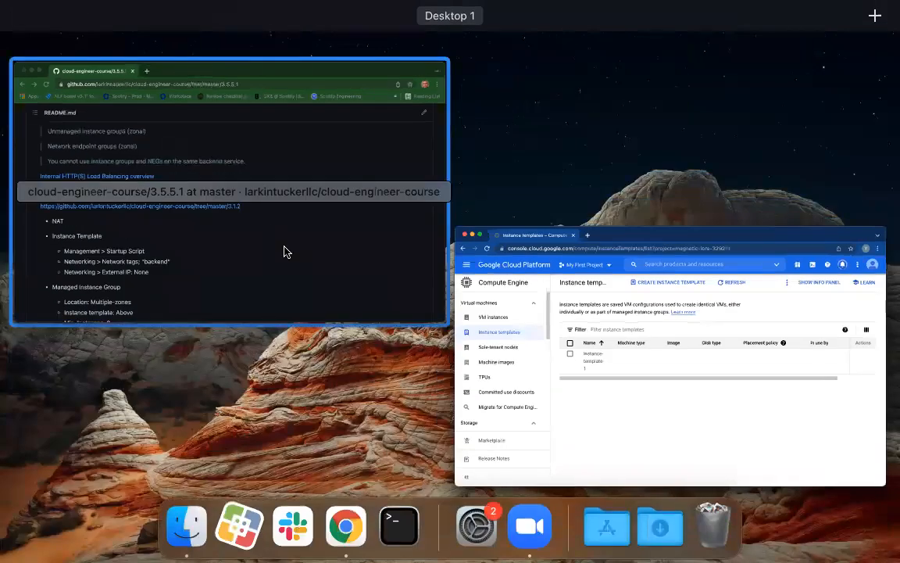
pyautogui.click(285, 251)
pyautogui.scroll(-3, 299, 271)
pyautogui.scroll(-2, 300, 271)
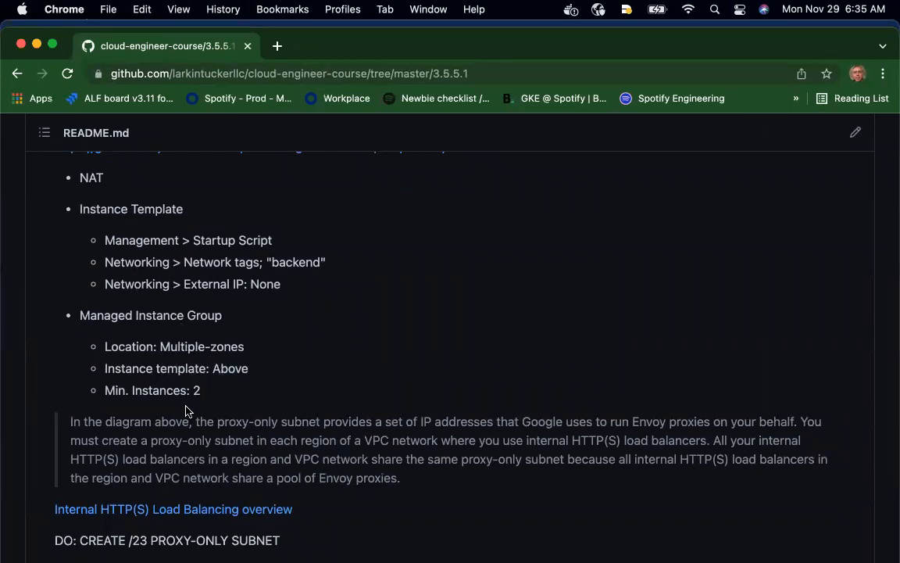
# Return to the Google Cloud console, reload the instance templates page, and start creating a new instance group
pyautogui.hotkey('ctrl', 'Up')
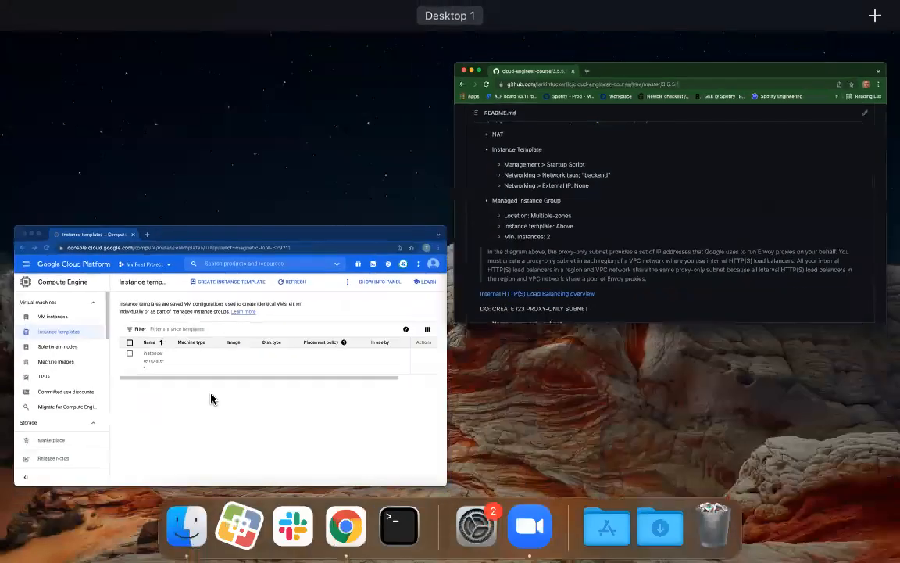
pyautogui.click(284, 431)
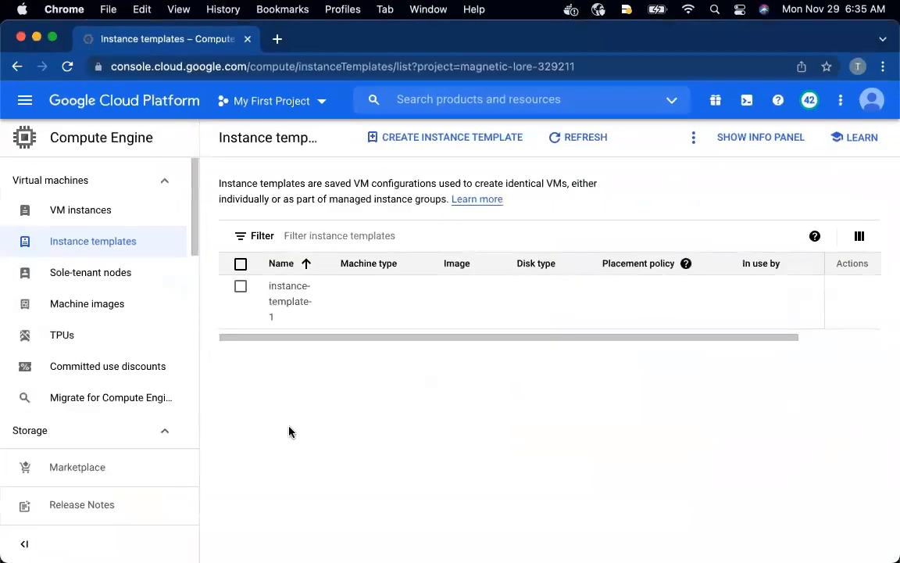
pyautogui.click(68, 67)
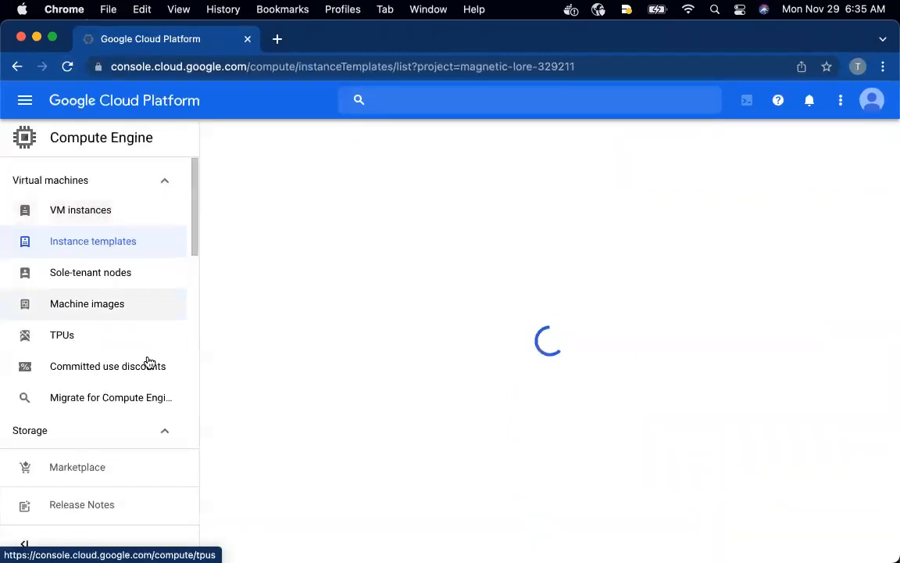
pyautogui.scroll(-1, 143, 375)
pyautogui.scroll(-5, 144, 375)
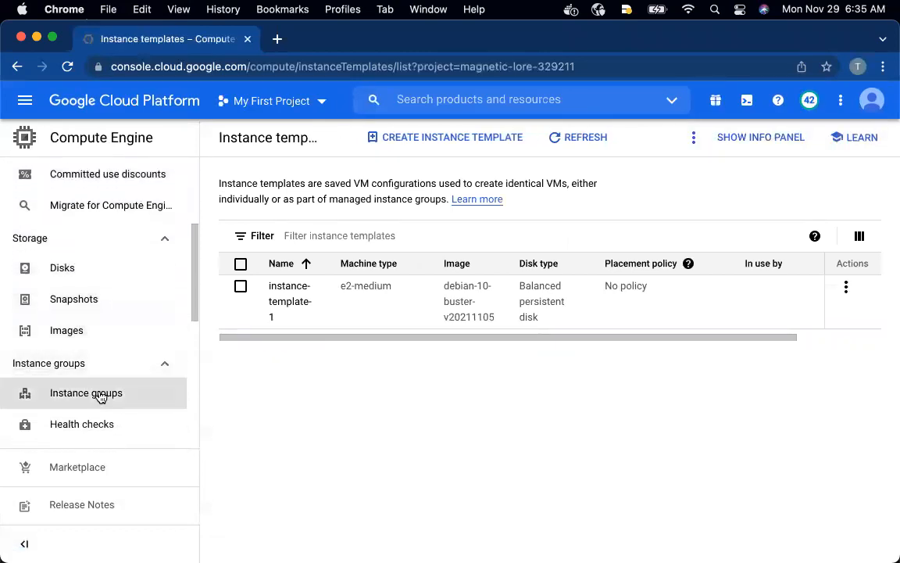
pyautogui.click(99, 394)
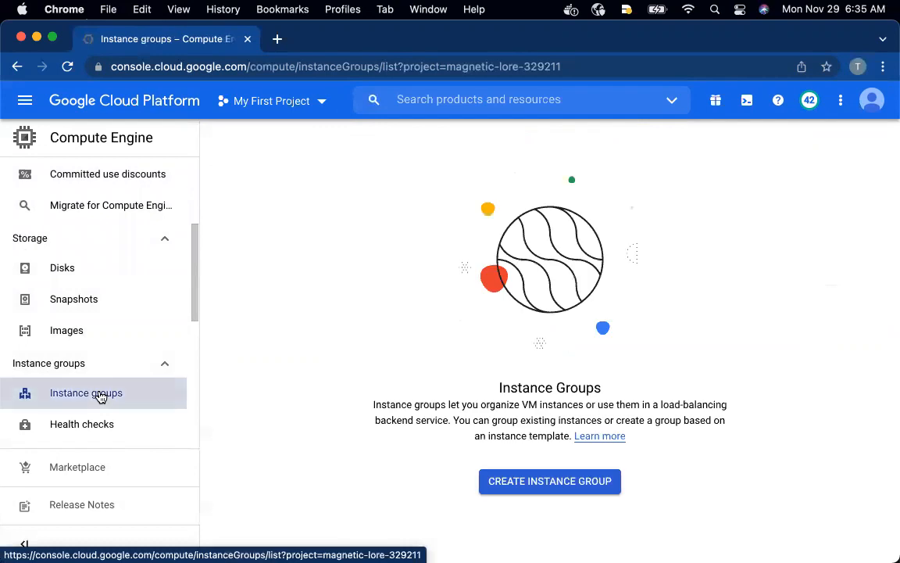
pyautogui.click(519, 487)
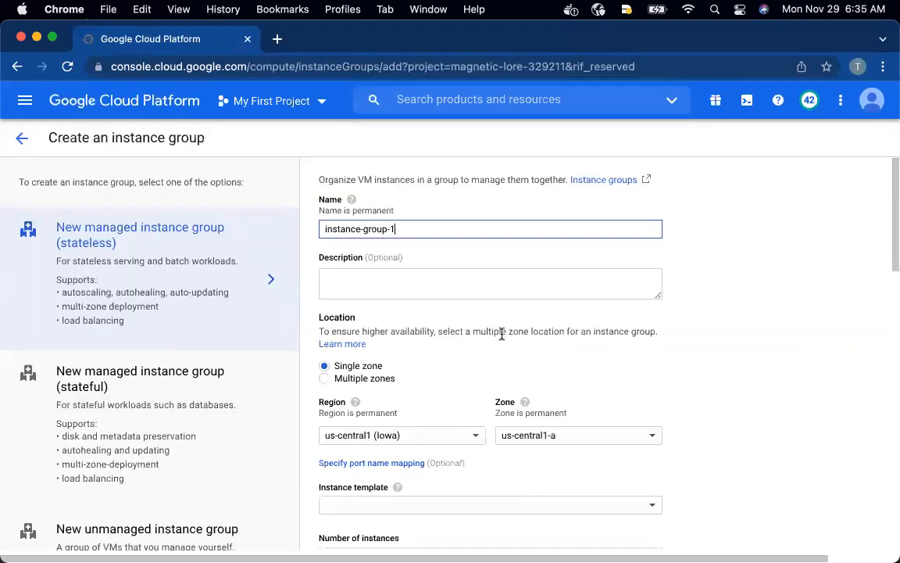
# Set the instance group's location to multiple zones and choose instance-template-1 as its instance template
pyautogui.click(346, 377)
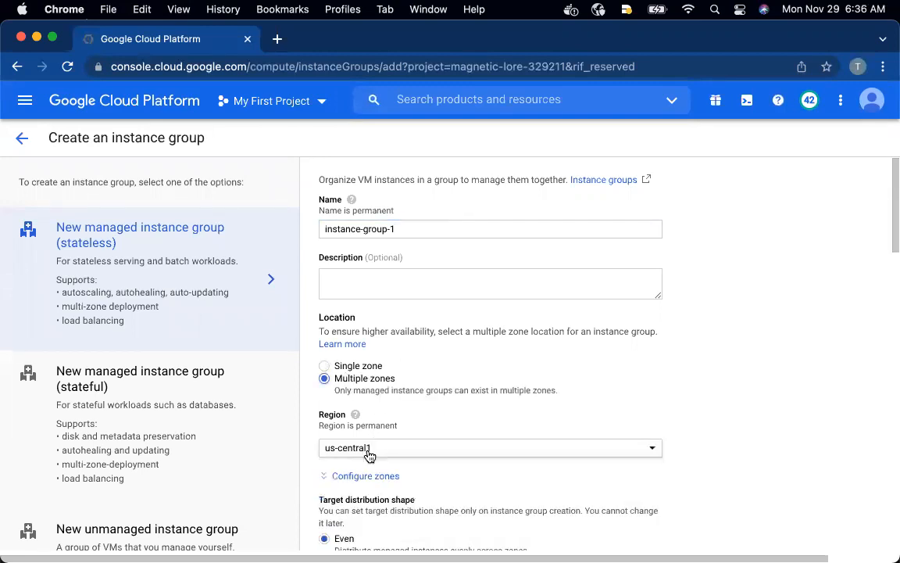
pyautogui.scroll(-4, 369, 456)
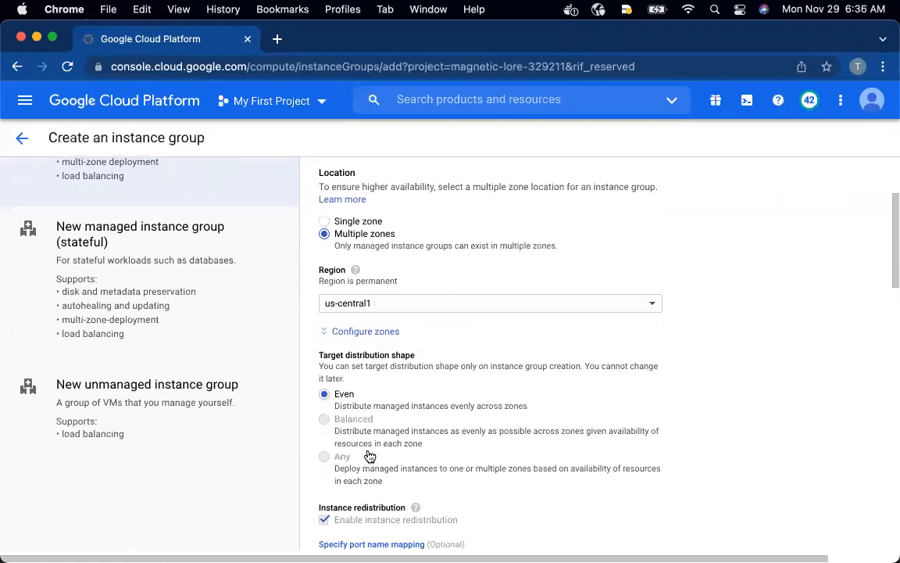
pyautogui.scroll(-3, 369, 456)
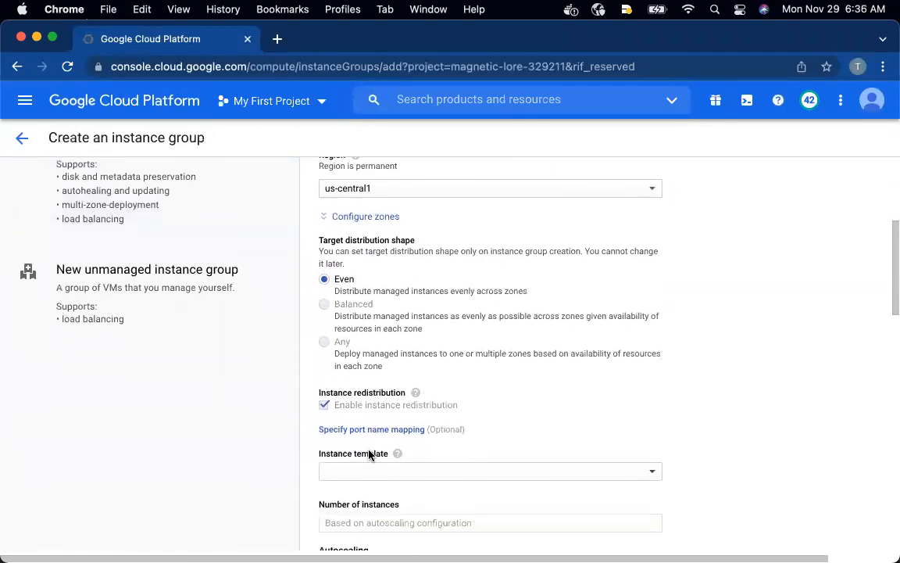
pyautogui.scroll(-5, 369, 455)
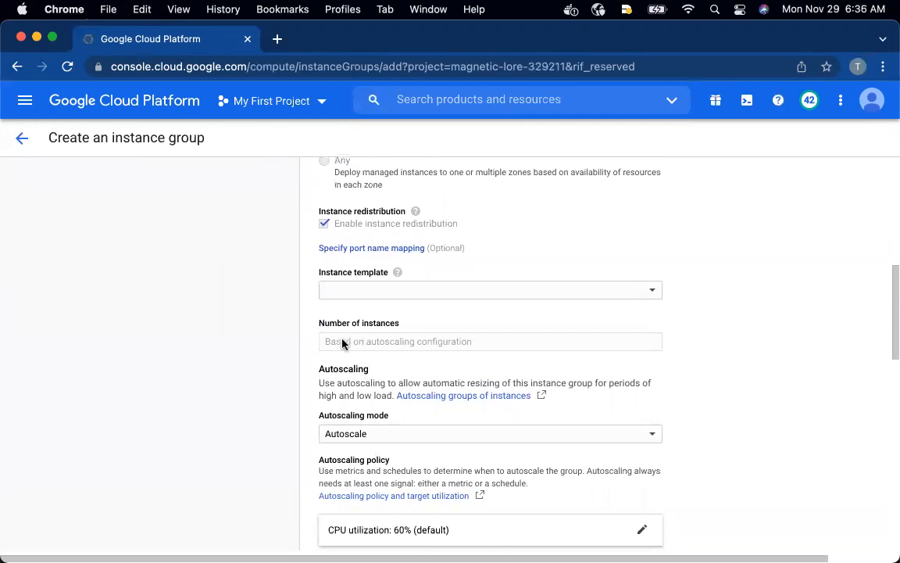
pyautogui.click(449, 294)
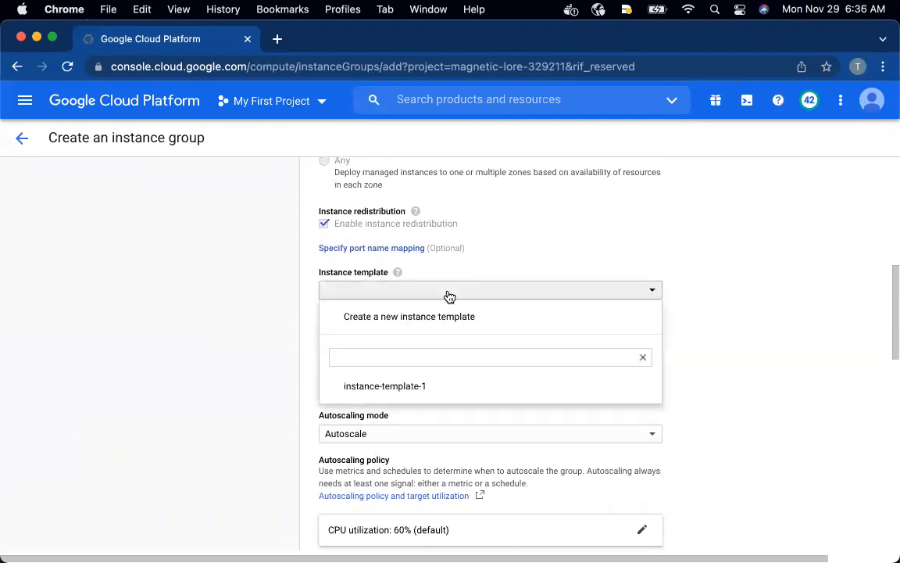
pyautogui.click(388, 385)
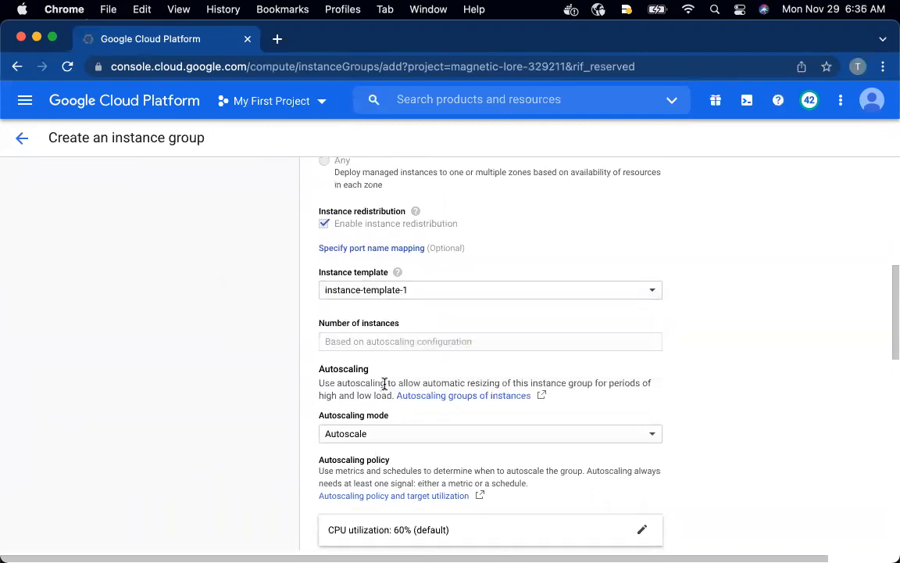
# Set the minimum number of instances to 2 in the autoscaling settings and create the instance group
pyautogui.scroll(-1, 416, 391)
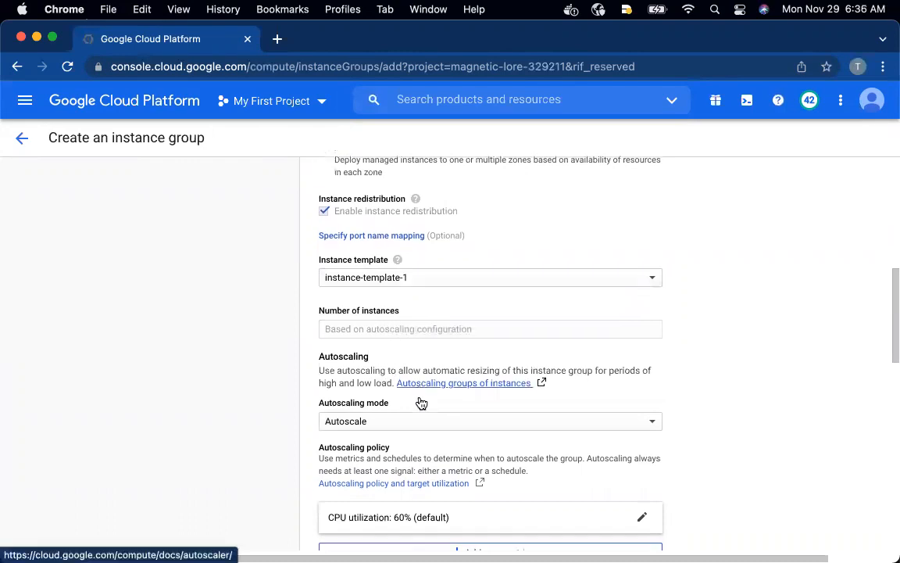
pyautogui.scroll(-7, 408, 429)
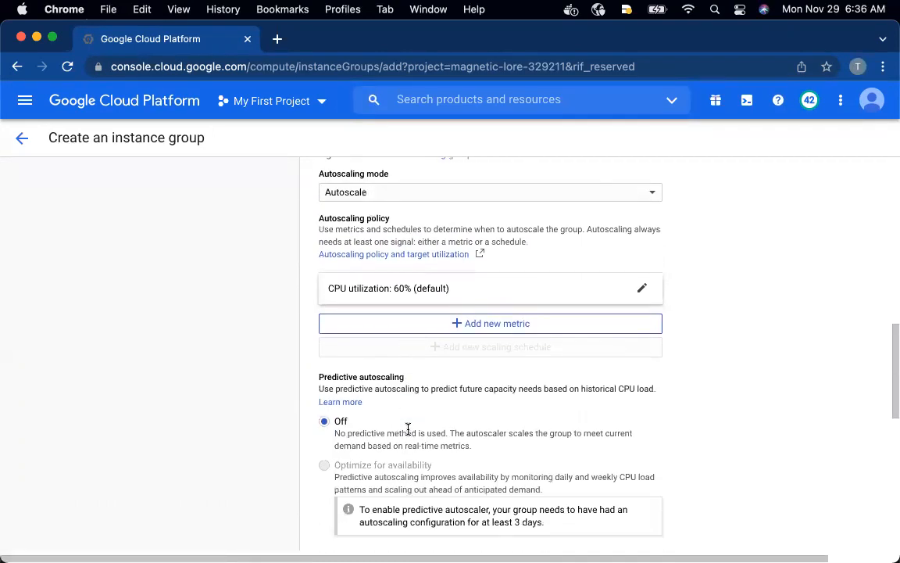
pyautogui.scroll(-4, 408, 434)
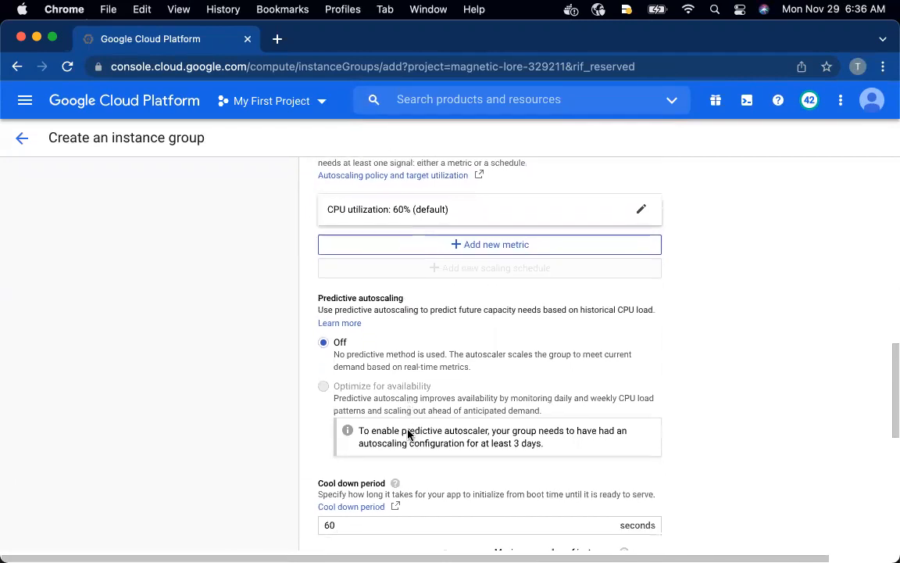
pyautogui.moveTo(335, 439); pyautogui.dragTo(319, 440)
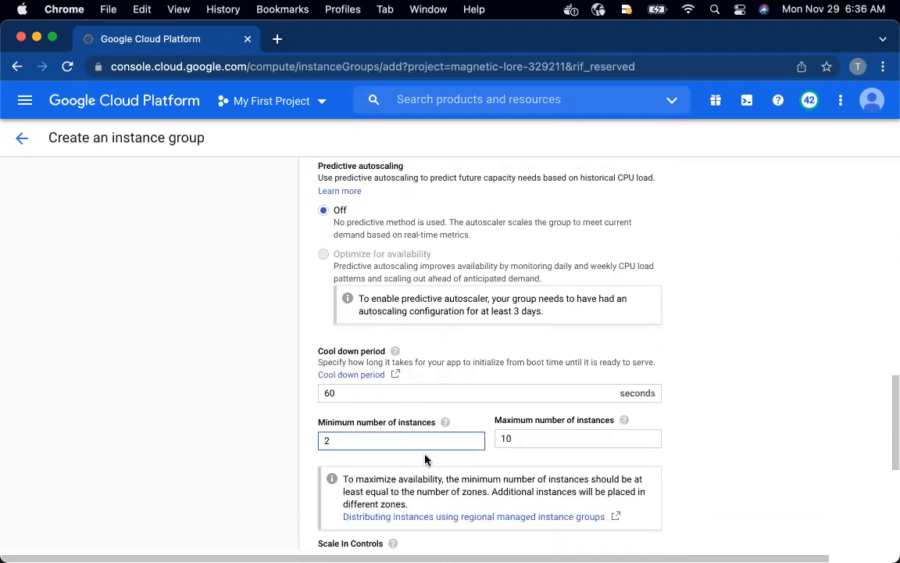
pyautogui.write('2')
pyautogui.scroll(-7, 525, 476)
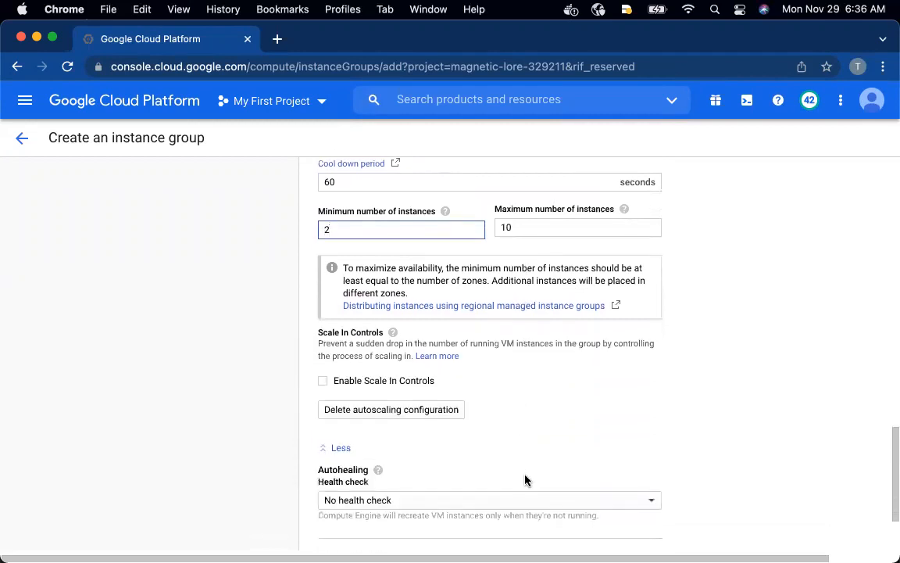
pyautogui.scroll(-2, 525, 479)
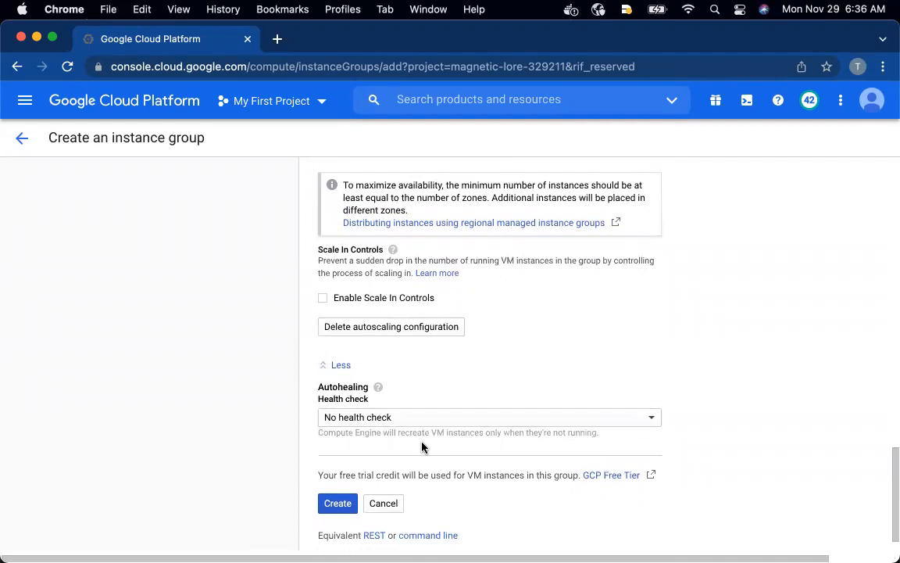
pyautogui.click(330, 504)
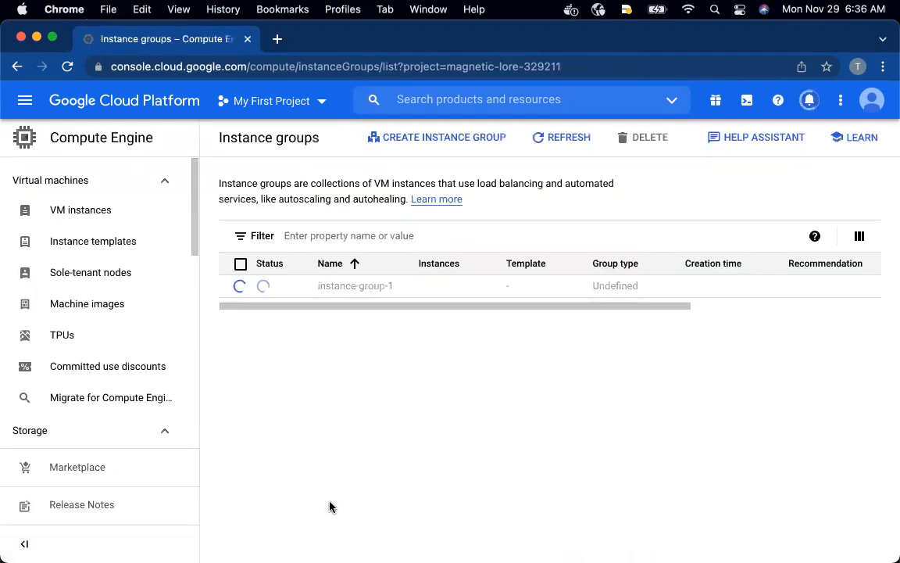
# Switch to the GitHub window and examine the README's proxy-only subnet instructions and the internal load balancer architecture diagram
pyautogui.hotkey('ctrl', 'Up')
pyautogui.click(331, 293)
pyautogui.scroll(-5, 393, 290)
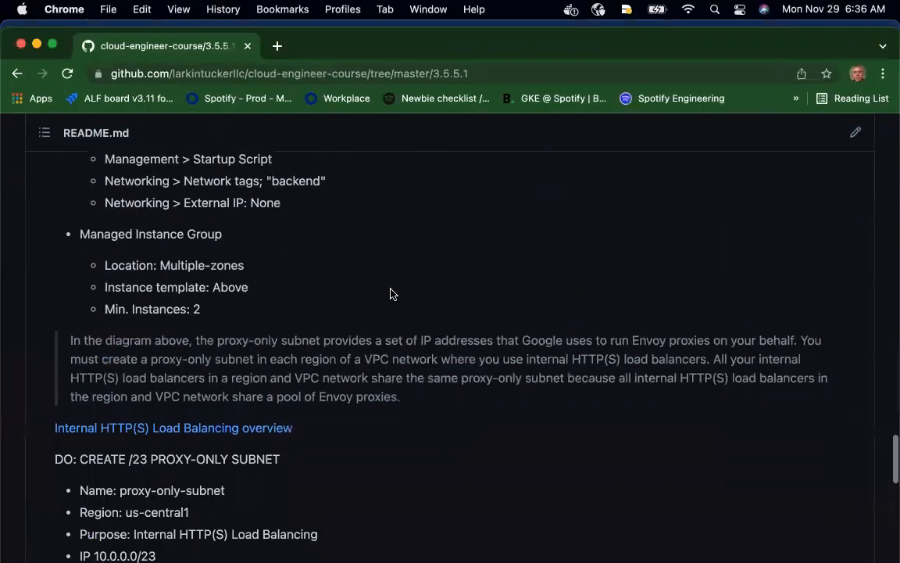
pyautogui.scroll(3, 393, 294)
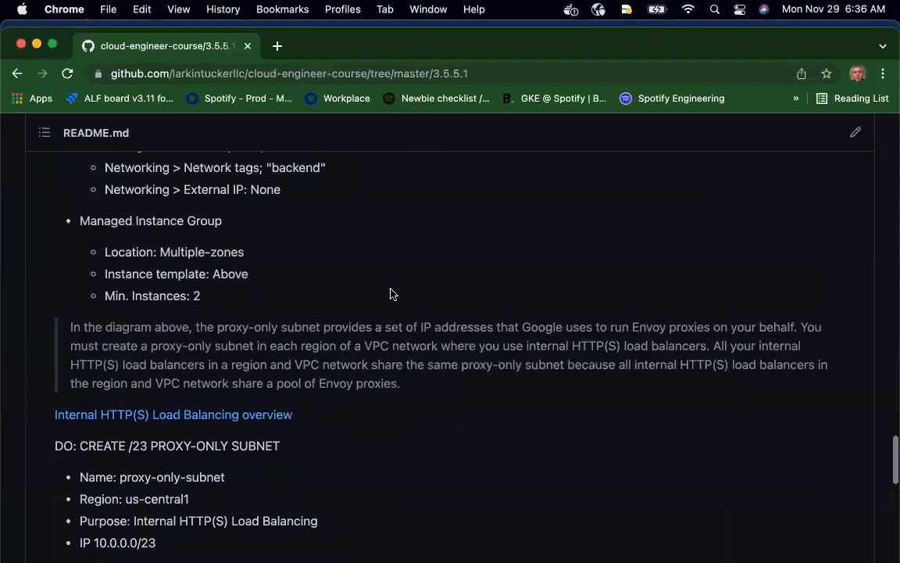
pyautogui.scroll(1, 392, 294)
pyautogui.scroll(-2, 393, 294)
pyautogui.scroll(-2, 392, 294)
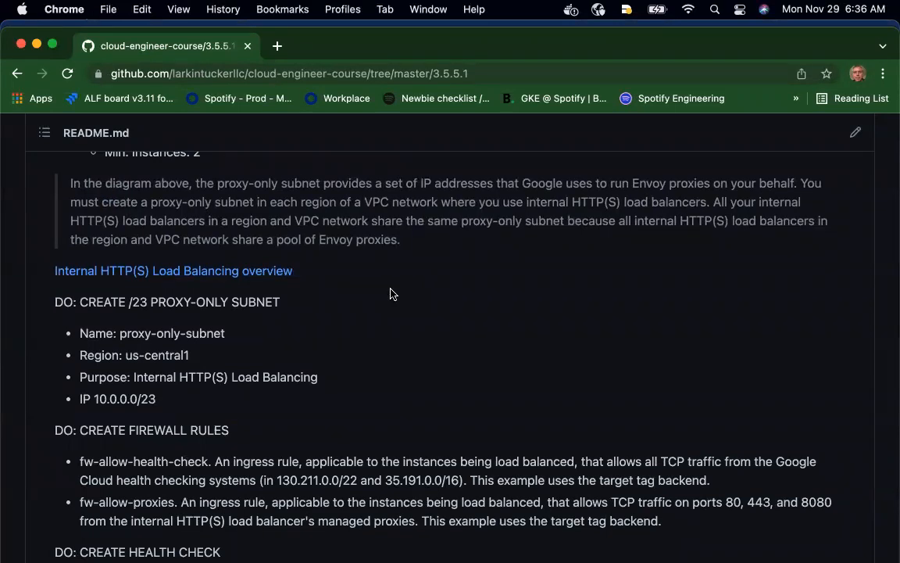
pyautogui.scroll(20, 393, 294)
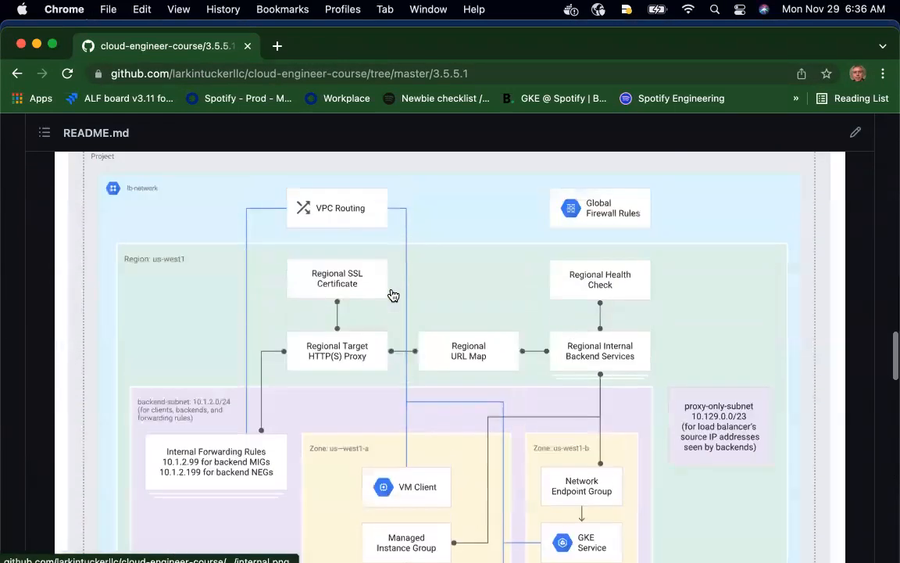
pyautogui.scroll(-2, 392, 295)
pyautogui.scroll(-1, 393, 296)
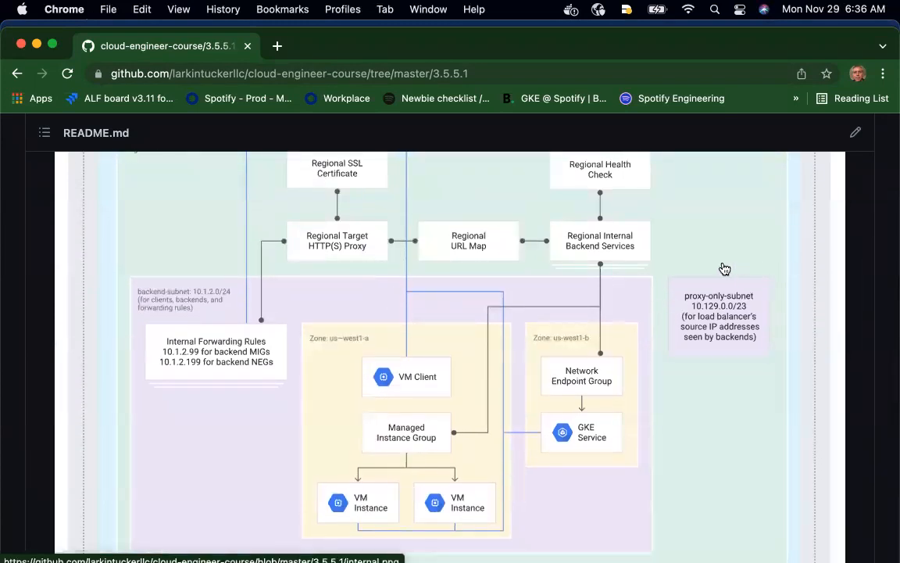
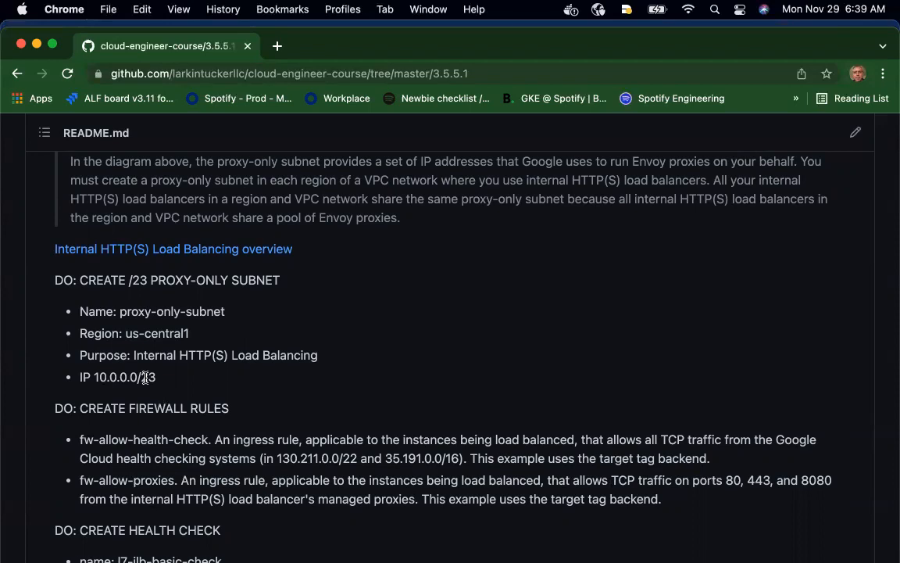
# Switch to the Google Cloud console window and open the project's VPC networks list
pyautogui.hotkey('ctrl', 'Up')
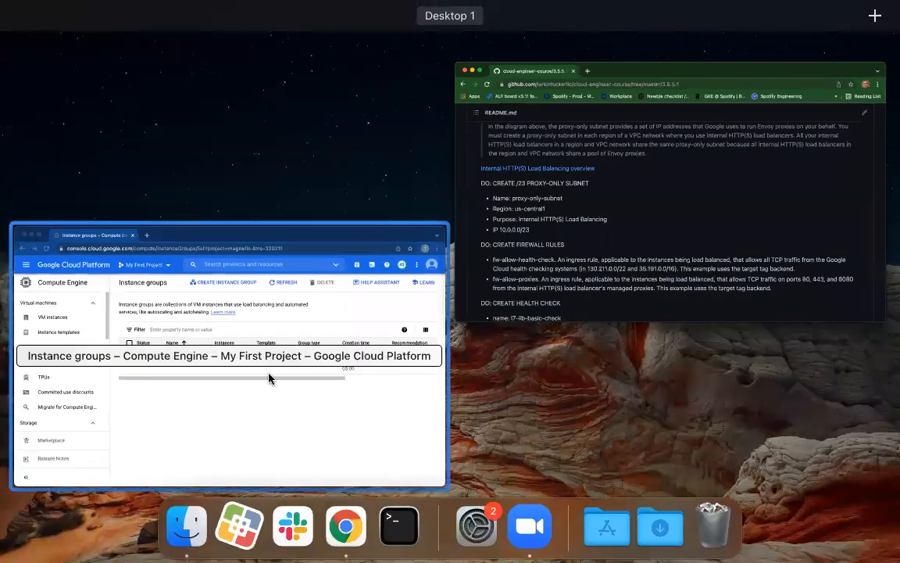
pyautogui.click(238, 344)
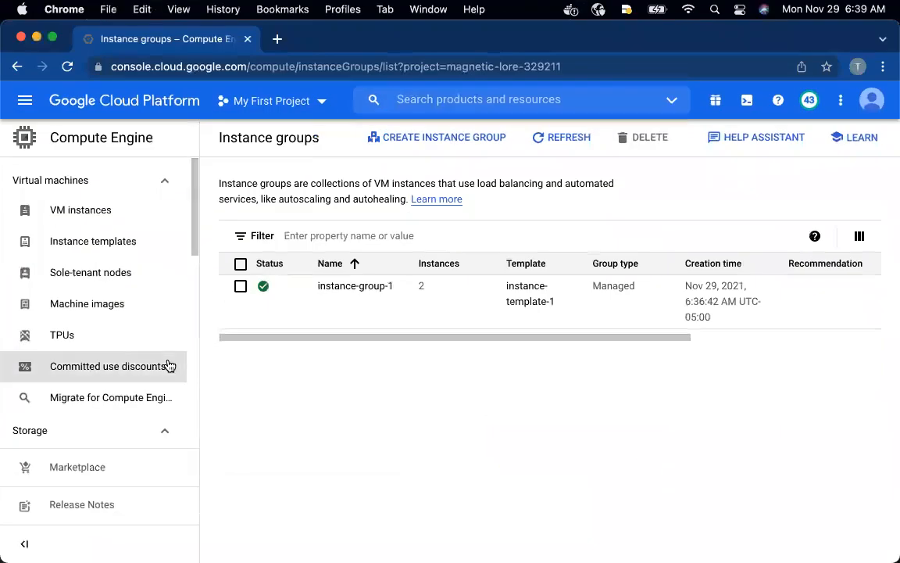
pyautogui.click(24, 101)
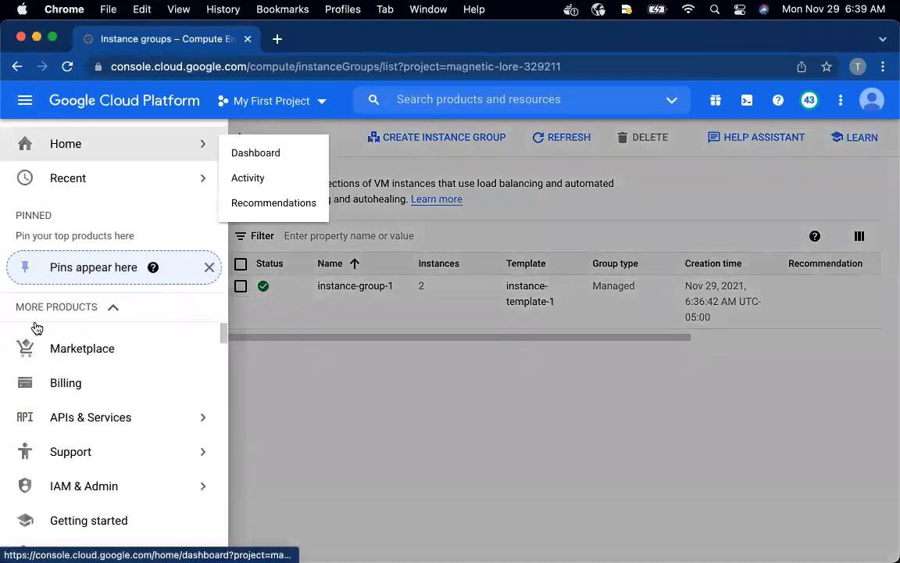
pyautogui.scroll(-5, 88, 427)
pyautogui.scroll(-10, 88, 426)
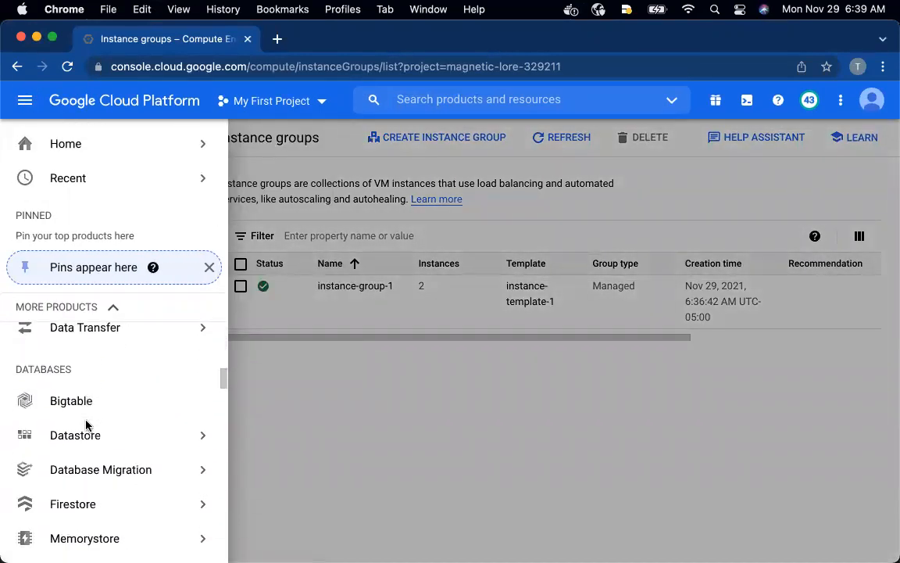
pyautogui.scroll(-8, 86, 426)
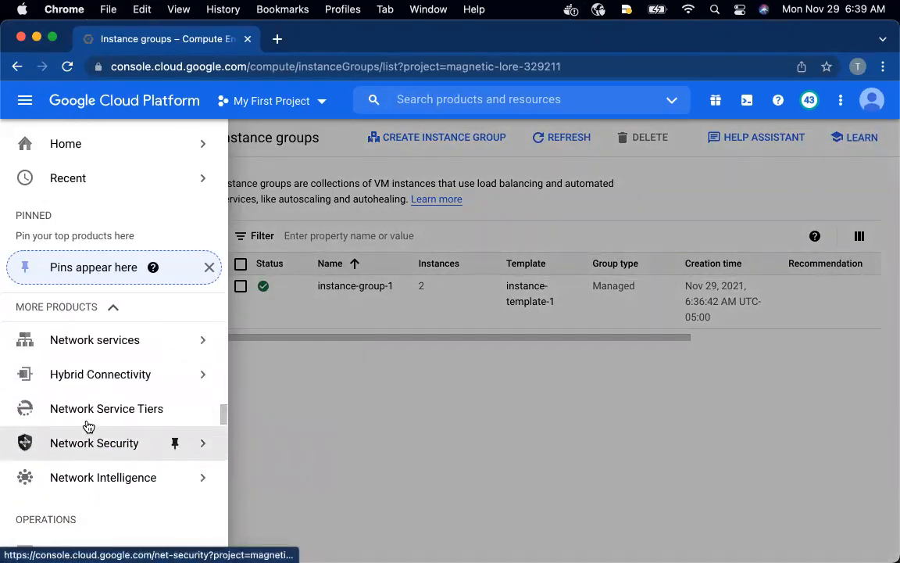
pyautogui.scroll(2, 86, 426)
pyautogui.moveTo(92, 358)
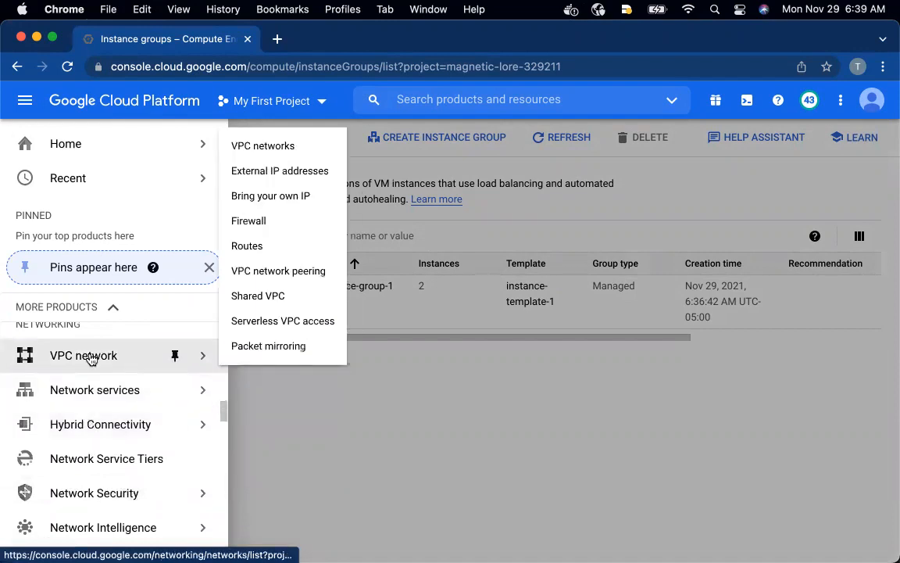
pyautogui.click(286, 145)
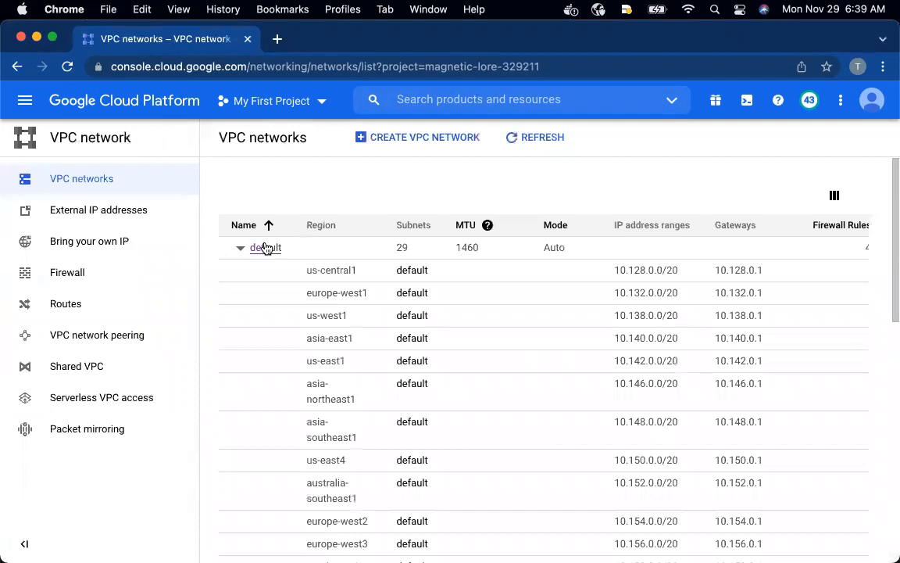
# Open the default VPC network and start adding a subnet named proxy-only-subnet
pyautogui.click(265, 247)
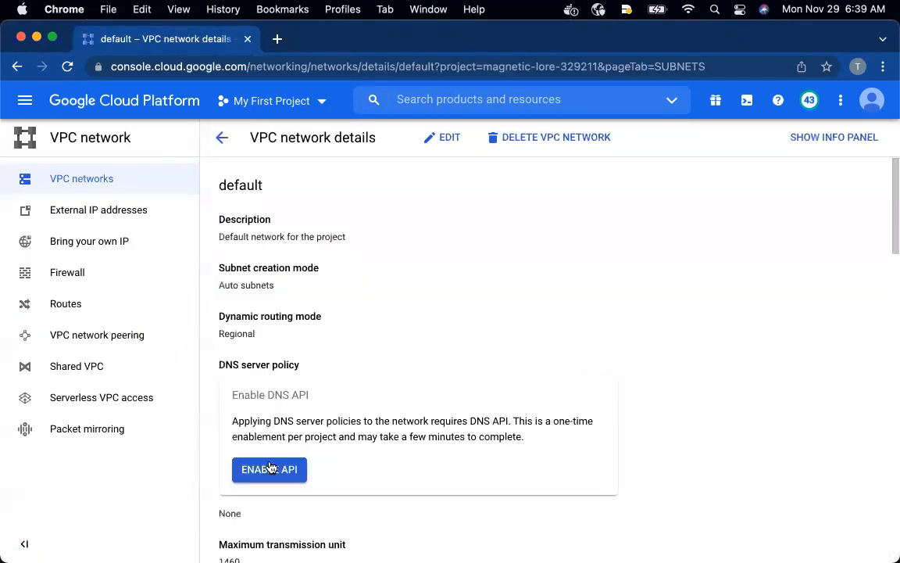
pyautogui.scroll(-3, 271, 468)
pyautogui.scroll(-2, 274, 469)
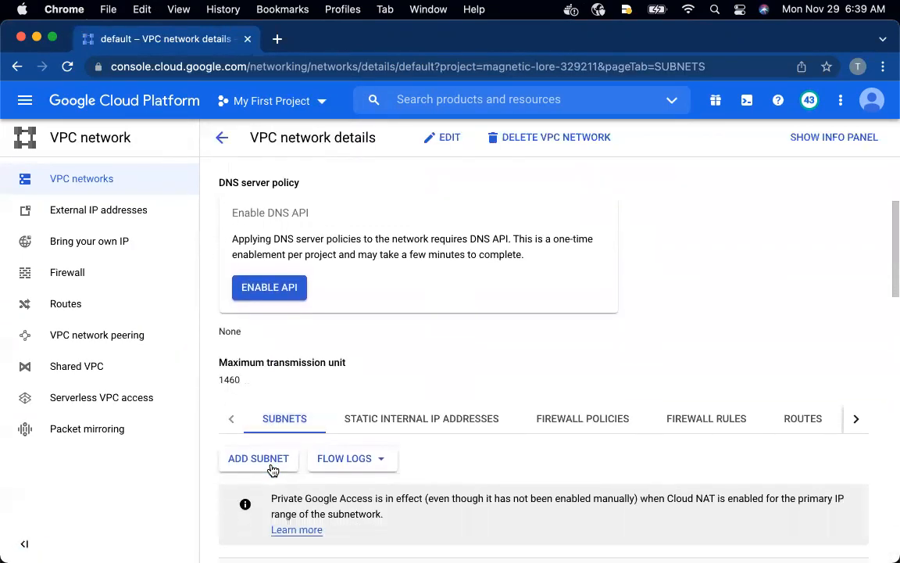
pyautogui.click(257, 462)
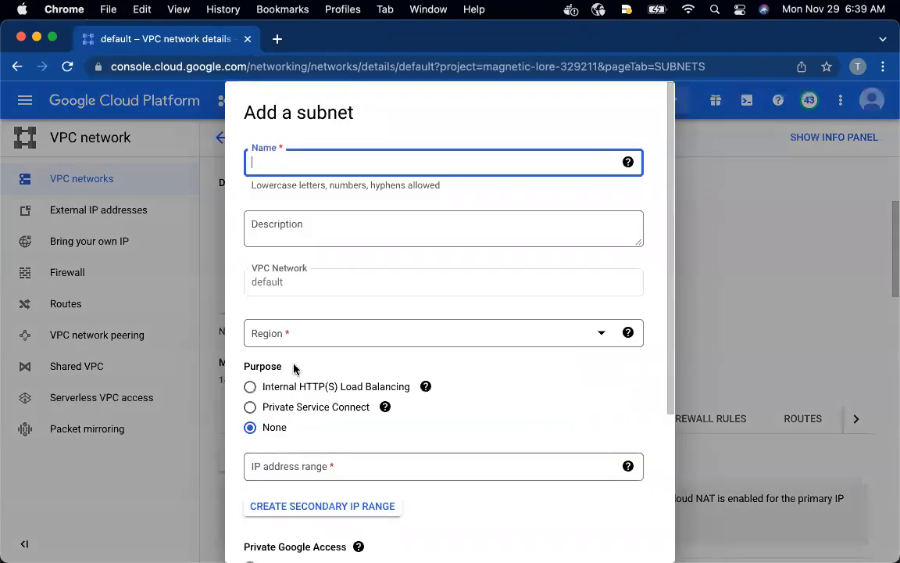
pyautogui.write('proxy-only-subnet')
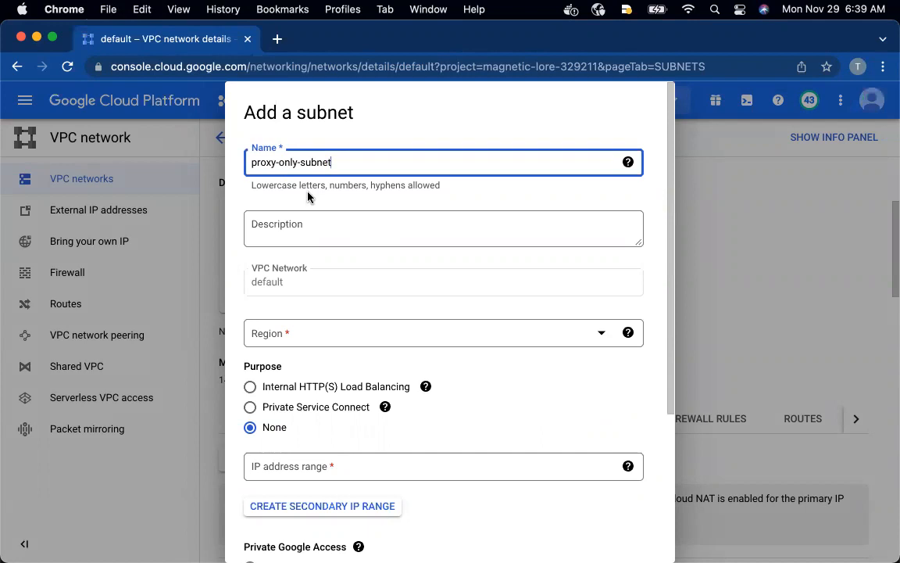
# Set the new subnet's region to us-central1 and its purpose to Internal HTTP(S) Load Balancing
pyautogui.scroll(-1, 313, 281)
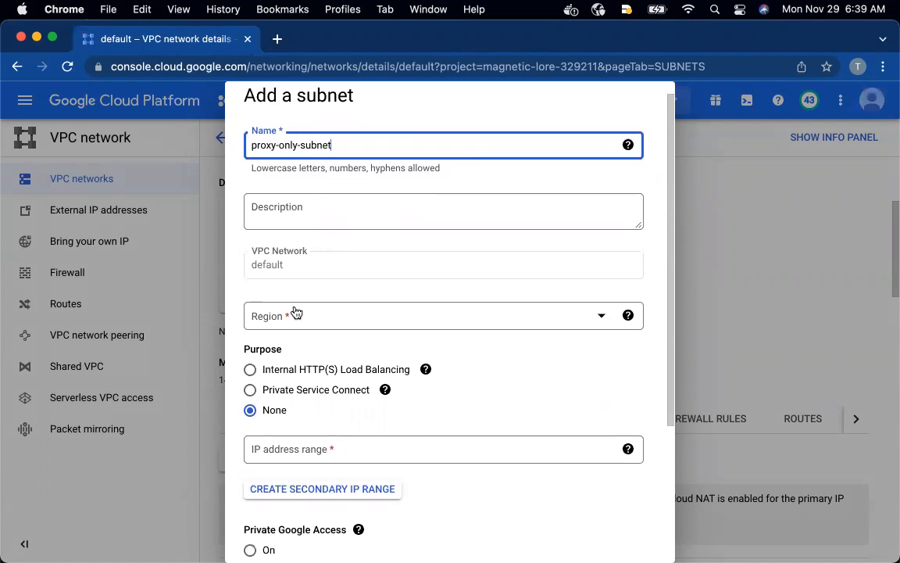
pyautogui.click(288, 316)
pyautogui.scroll(-5, 297, 370)
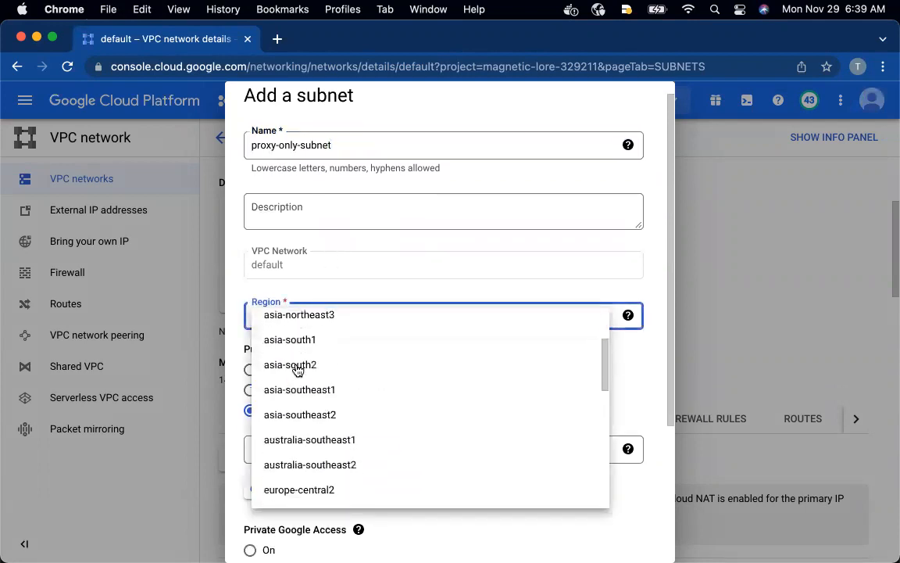
pyautogui.scroll(-2, 297, 370)
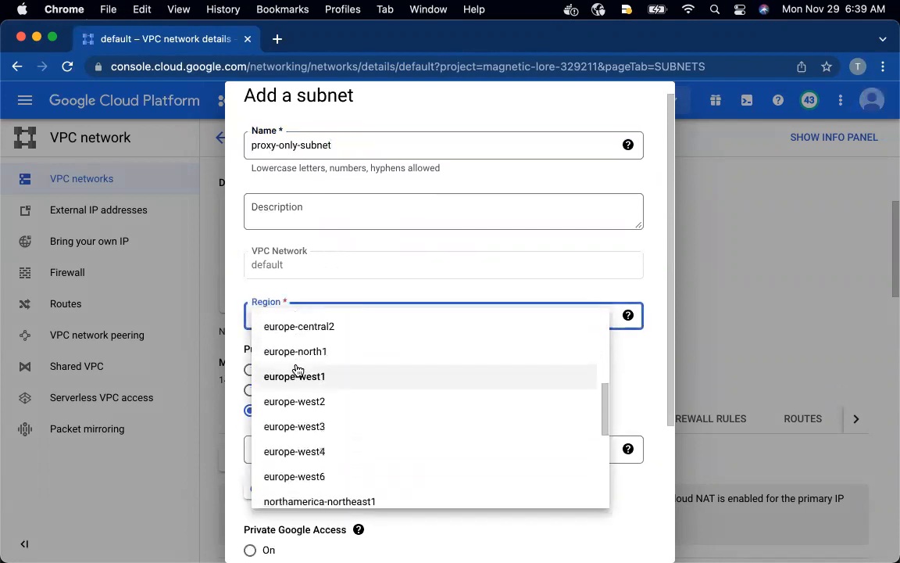
pyautogui.scroll(-4, 297, 370)
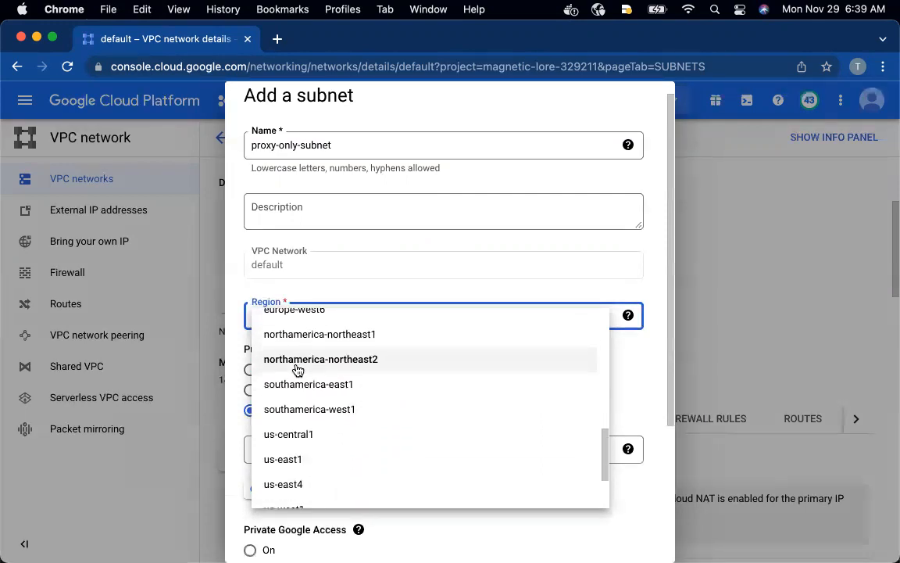
pyautogui.click(294, 432)
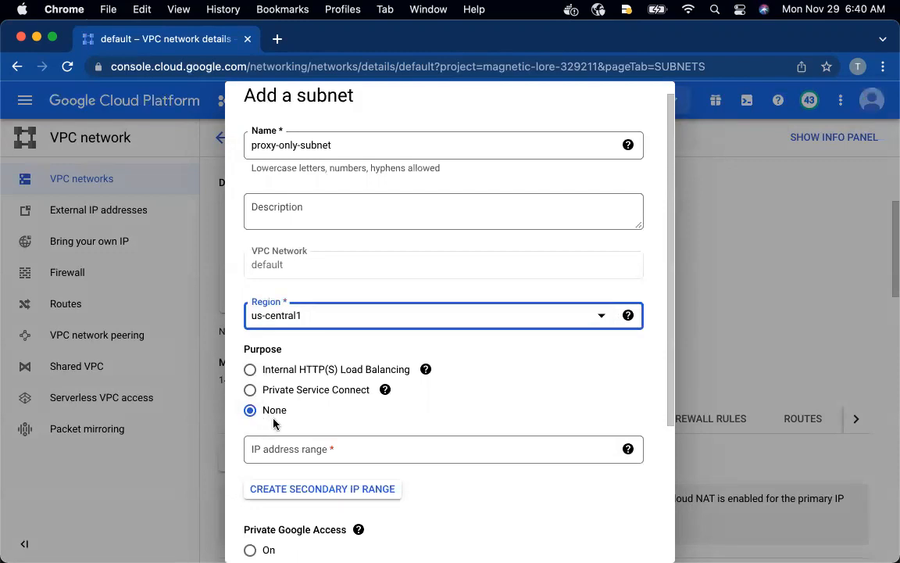
pyautogui.click(251, 369)
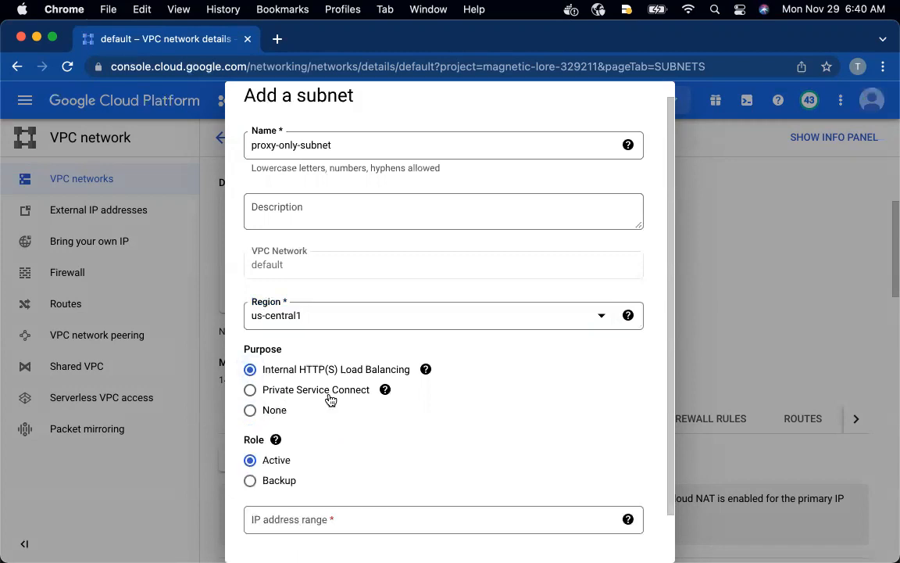
# Set the subnet's IP address range to 10.0.0.0/23 and add the subnet to the network
pyautogui.scroll(-2, 330, 400)
pyautogui.click(355, 466)
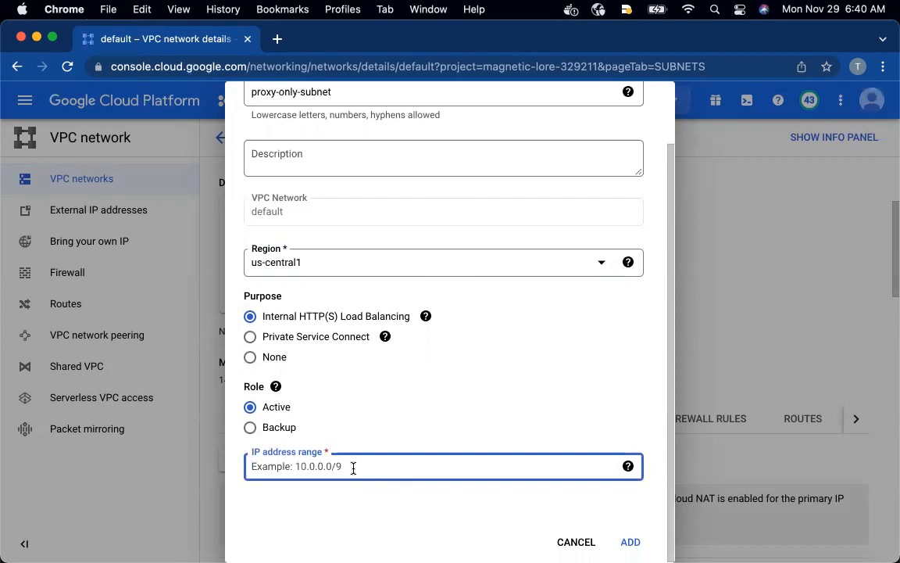
pyautogui.write('10.0.0.0/23')
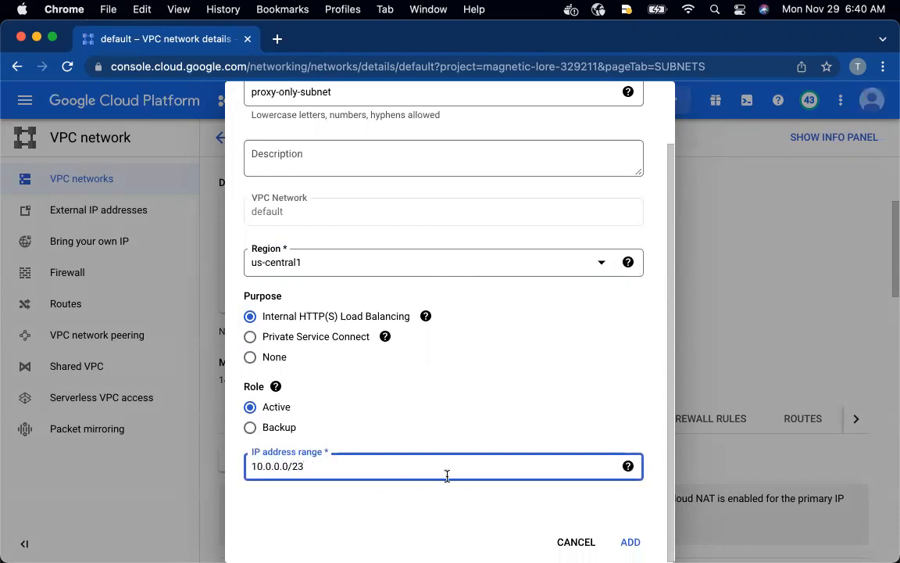
pyautogui.click(435, 518)
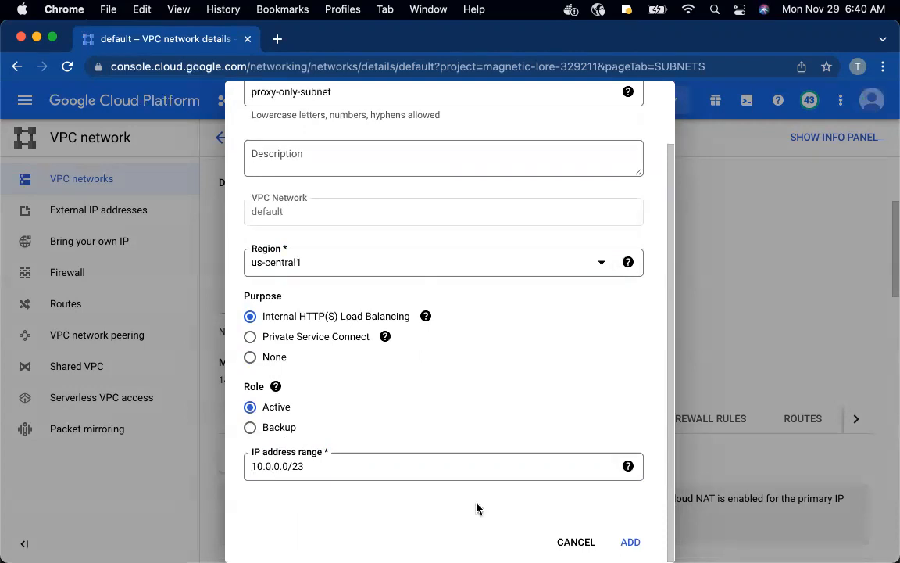
pyautogui.click(631, 542)
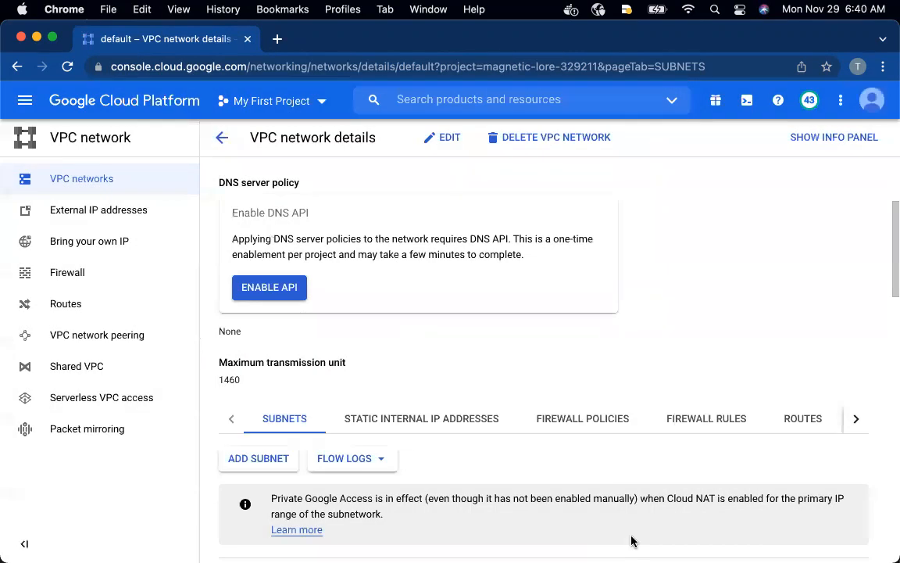
# Examine the default network's subnets and its reserved subnets for internal HTTP(S) load balancers, and reload the page
pyautogui.scroll(-5, 661, 380)
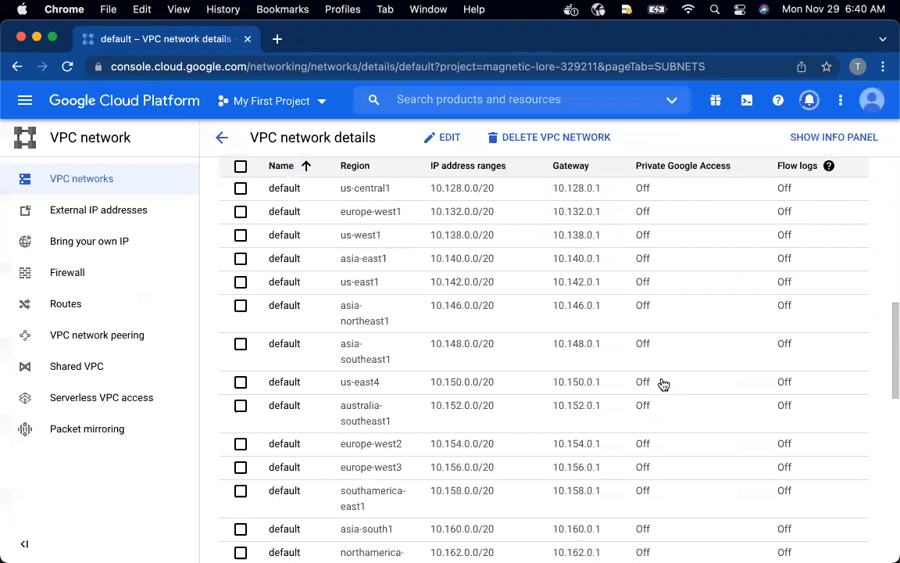
pyautogui.scroll(-1, 662, 383)
pyautogui.scroll(2, 661, 383)
pyautogui.scroll(-10, 661, 383)
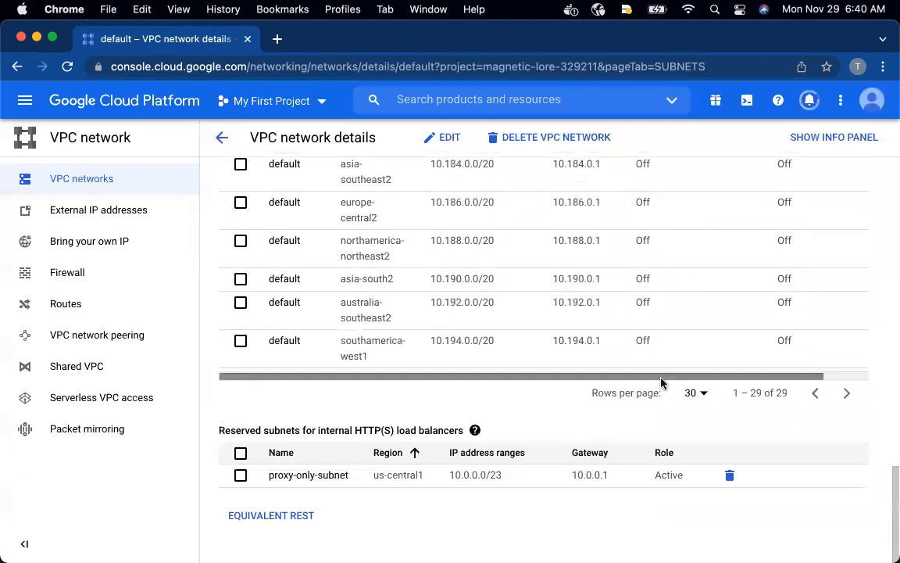
pyautogui.scroll(15, 661, 382)
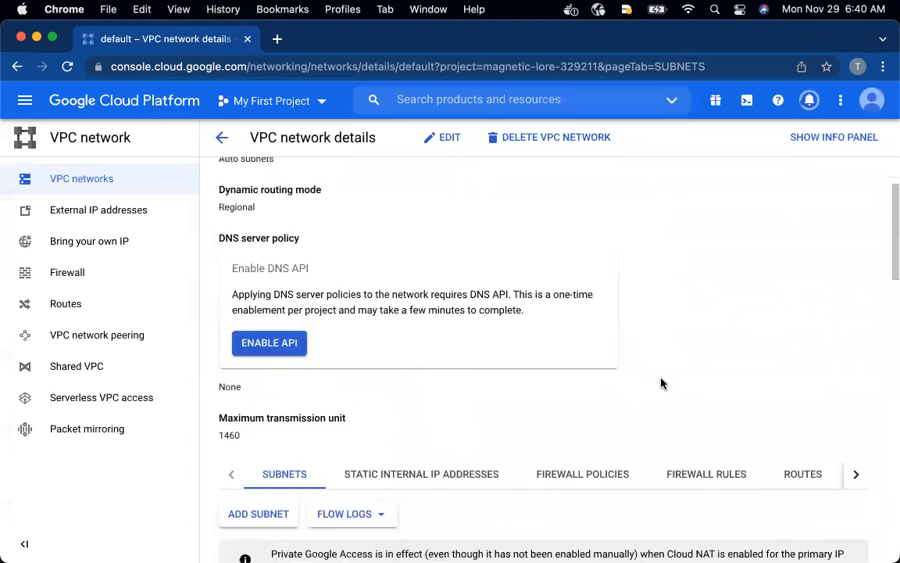
pyautogui.scroll(-2, 661, 383)
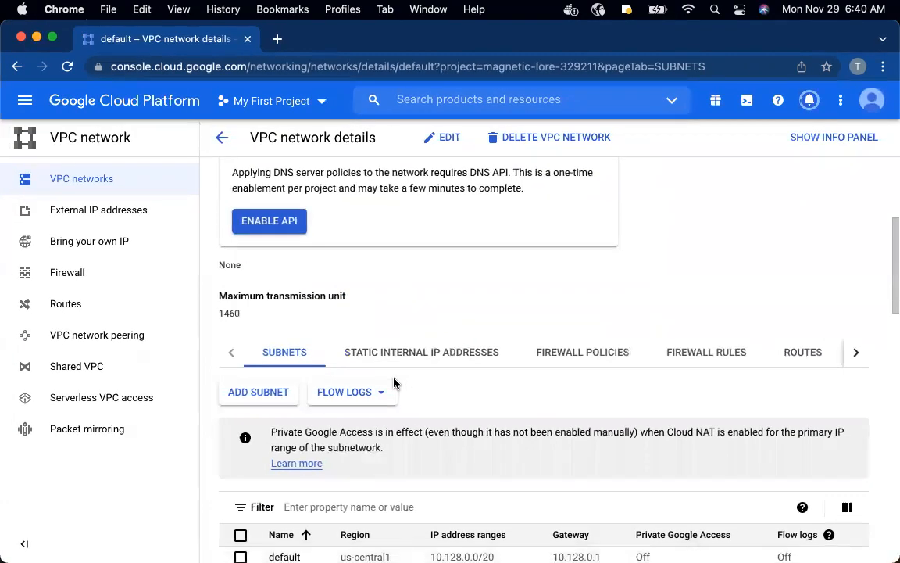
pyautogui.scroll(-1, 394, 383)
pyautogui.click(69, 69)
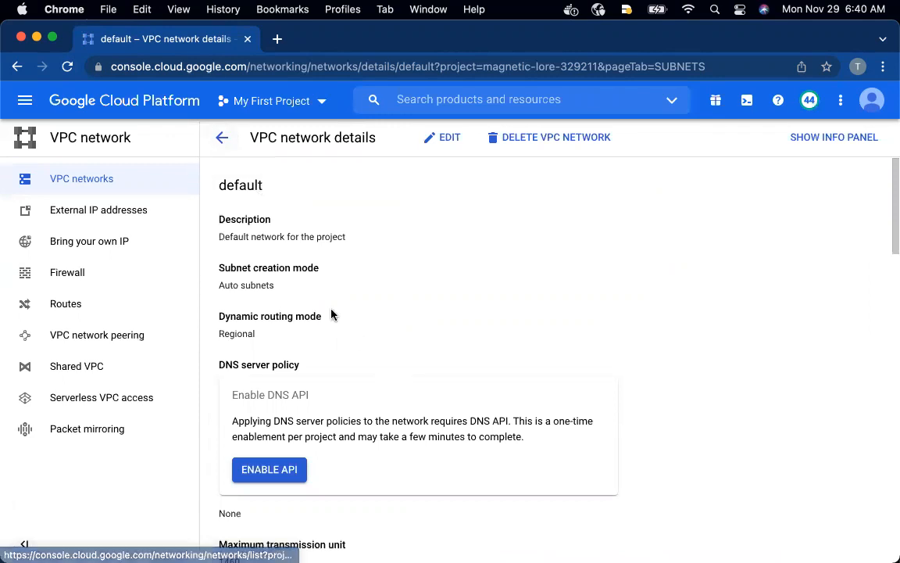
# Return to the VPC networks list, look through the default network's subnets by region, and reload the list
pyautogui.click(223, 139)
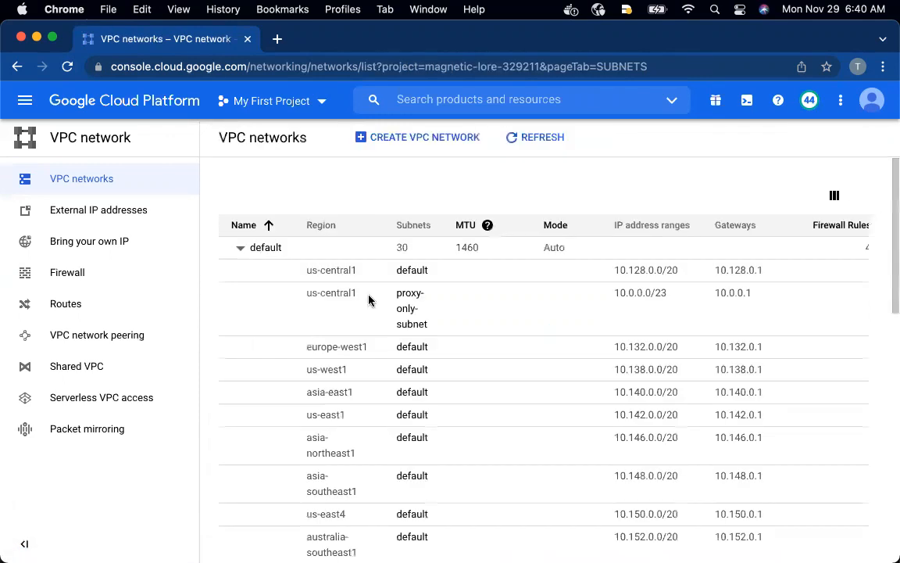
pyautogui.scroll(-10, 382, 316)
pyautogui.scroll(10, 383, 316)
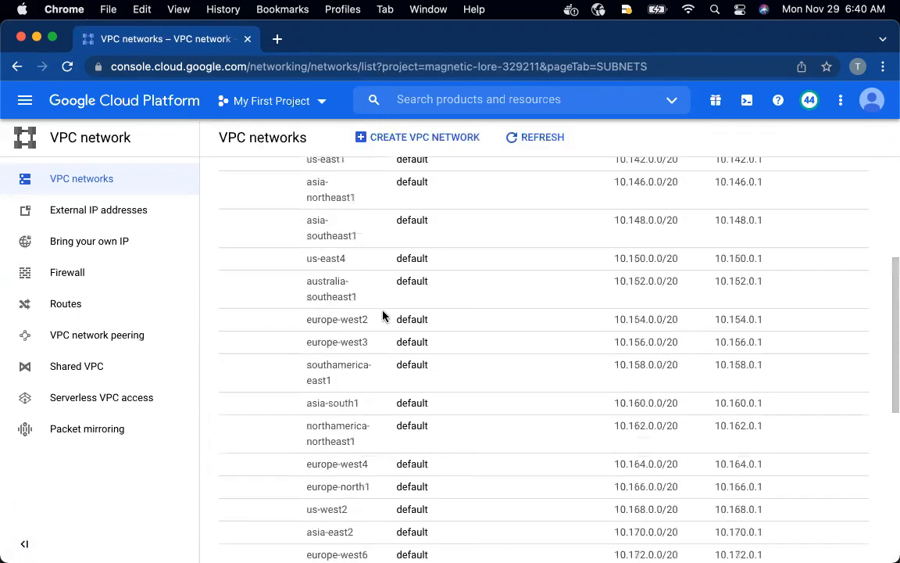
pyautogui.click(67, 67)
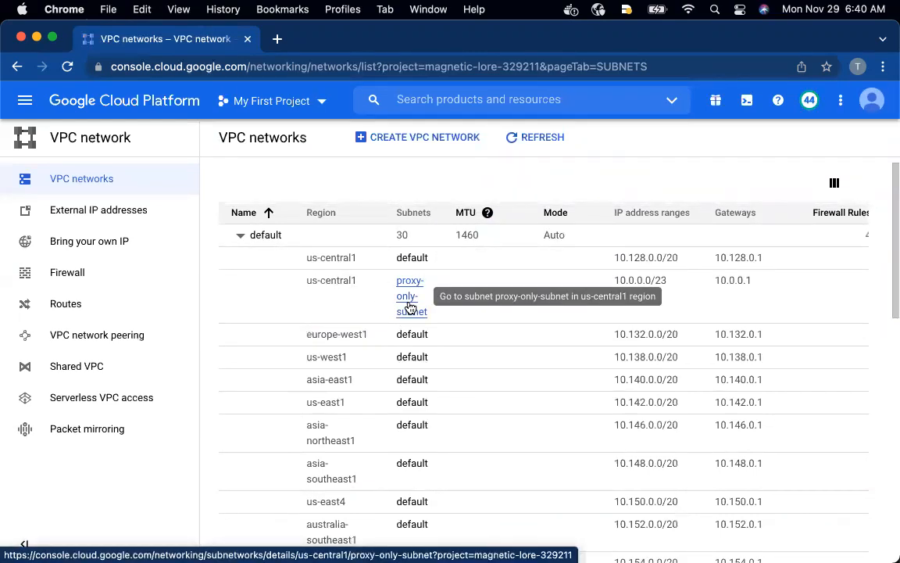
# Reopen the default network's details and check the reserved subnets for internal HTTP(S) load balancers
pyautogui.click(257, 238)
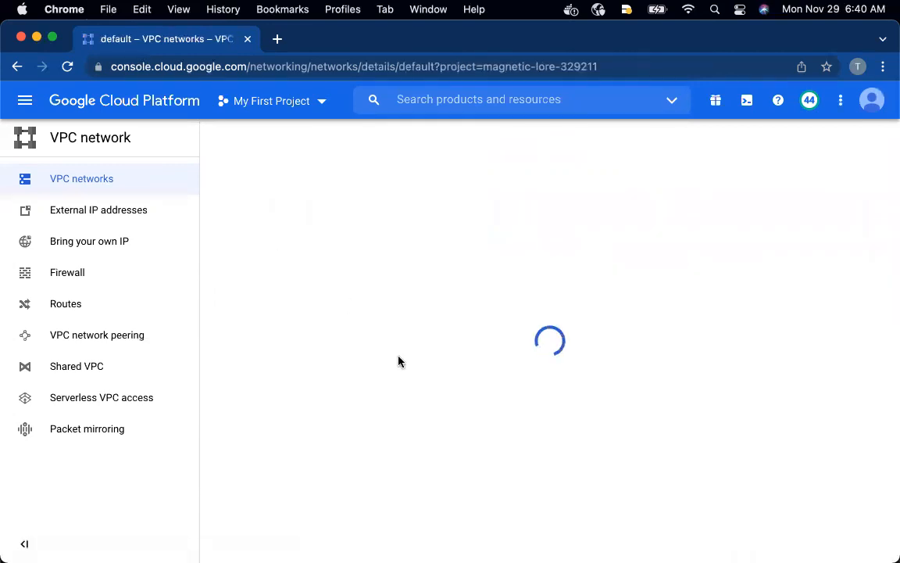
pyautogui.scroll(-15, 398, 361)
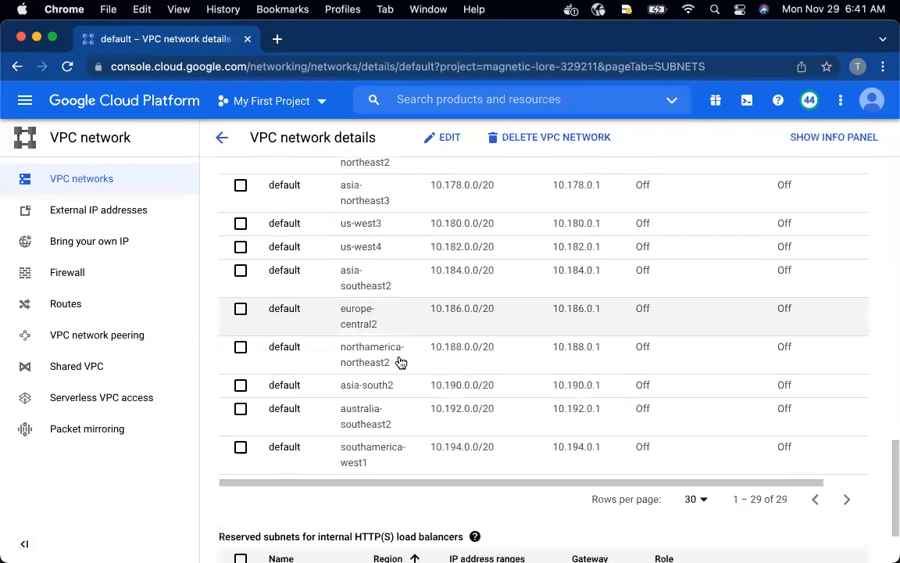
pyautogui.scroll(-3, 401, 361)
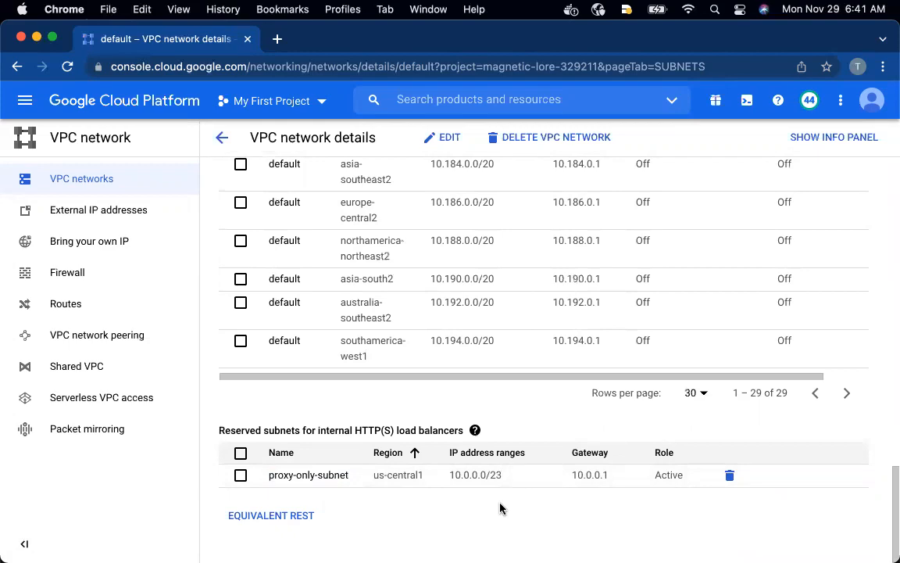
pyautogui.scroll(15, 501, 508)
# Switch to the GitHub window and read the README's instructions for creating the firewall rules
pyautogui.hotkey('ctrl', 'Up')
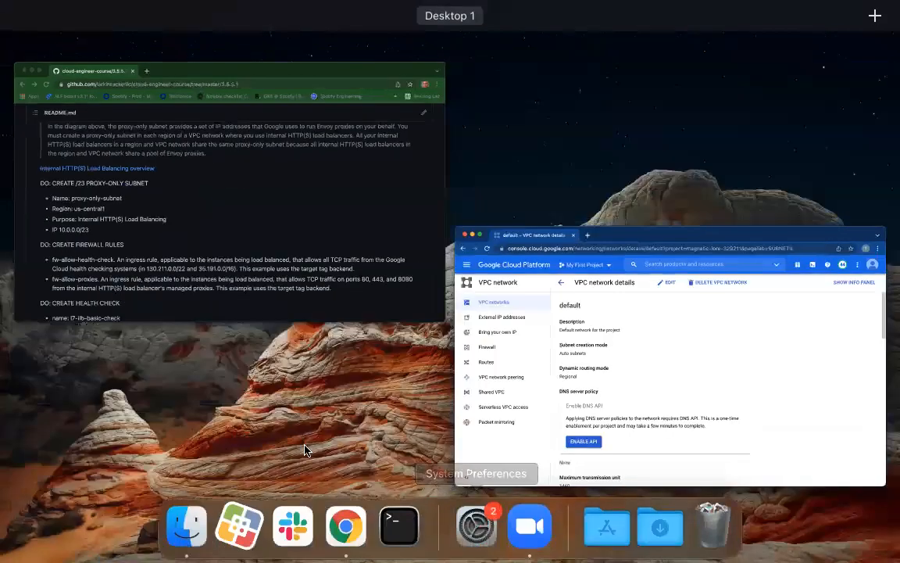
pyautogui.click(276, 232)
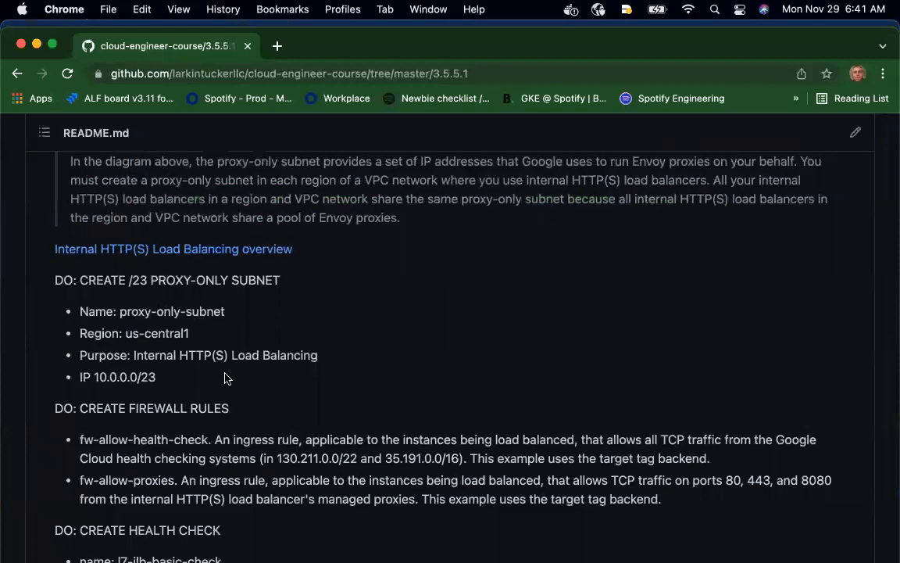
pyautogui.scroll(-4, 211, 344)
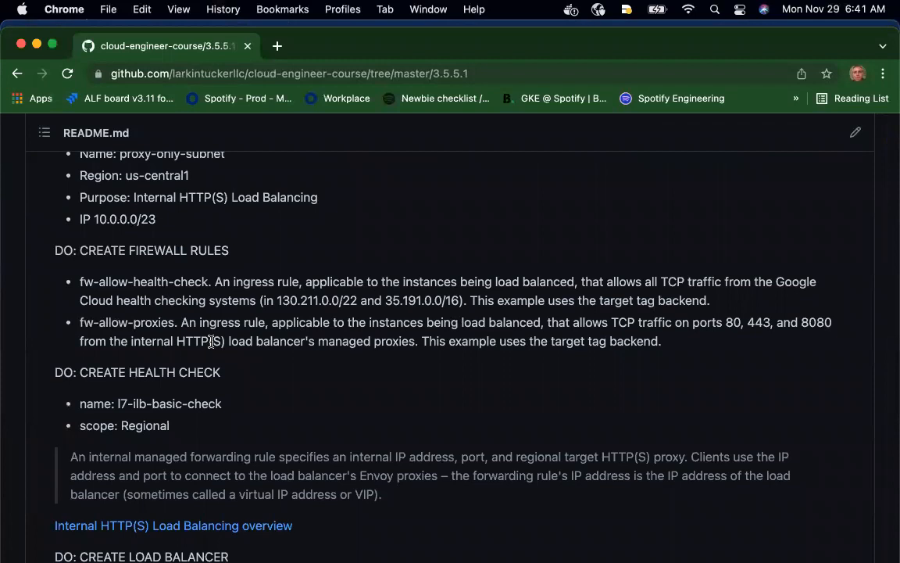
# Switch to the Google Cloud console window and open the VPC network's list of firewall rules
pyautogui.scroll(1, 211, 341)
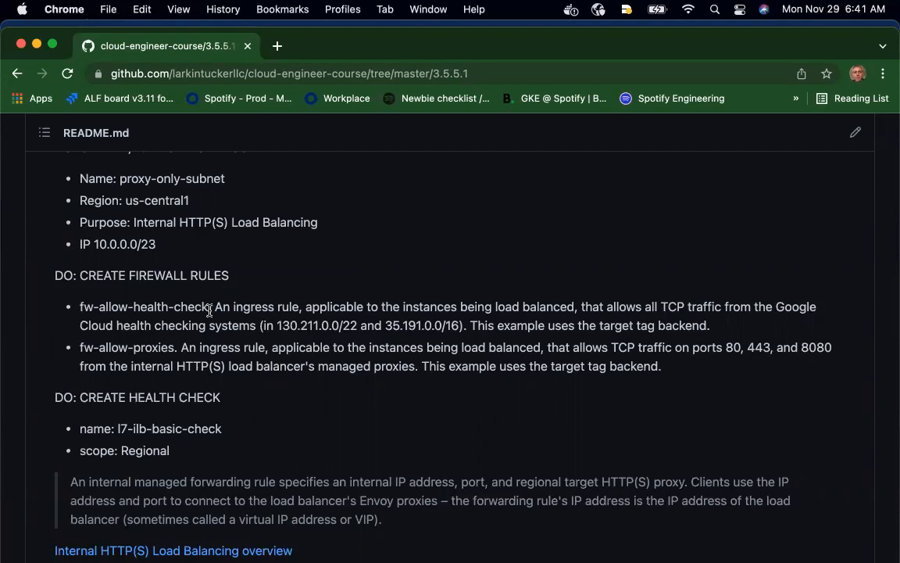
pyautogui.hotkey('ctrl', 'Up')
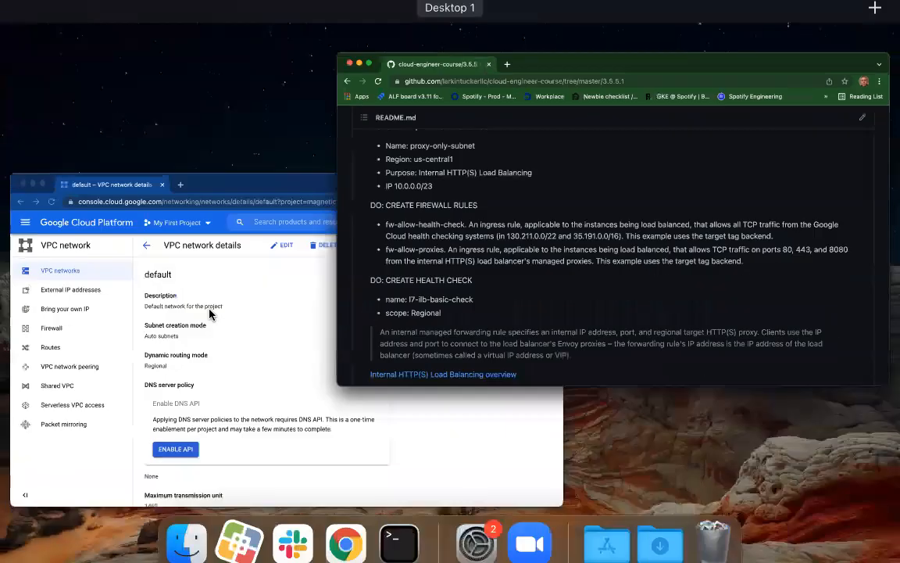
pyautogui.click(305, 391)
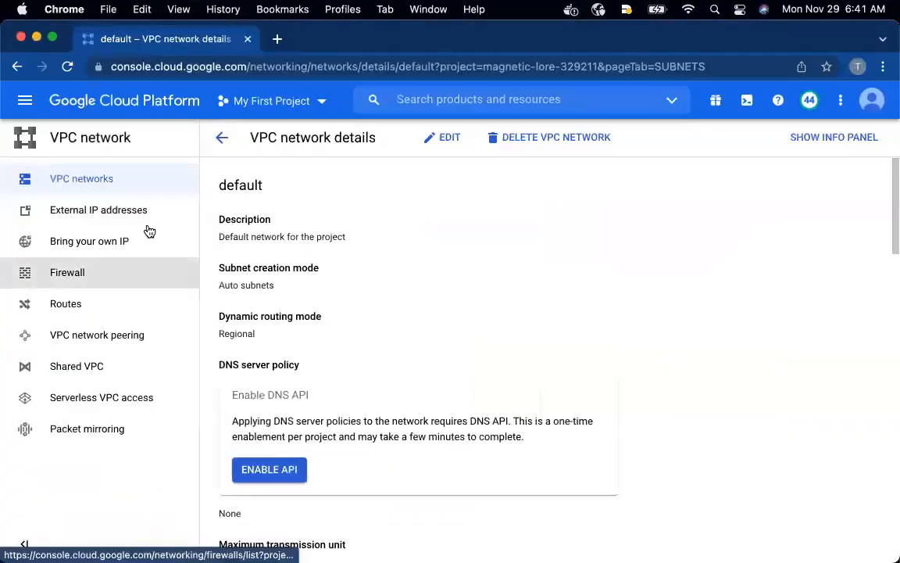
pyautogui.click(223, 140)
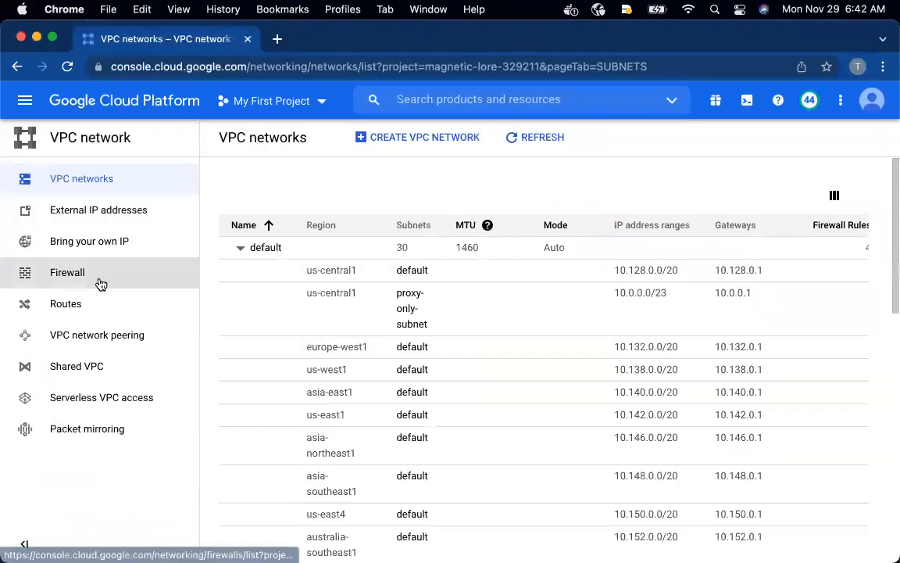
pyautogui.click(69, 276)
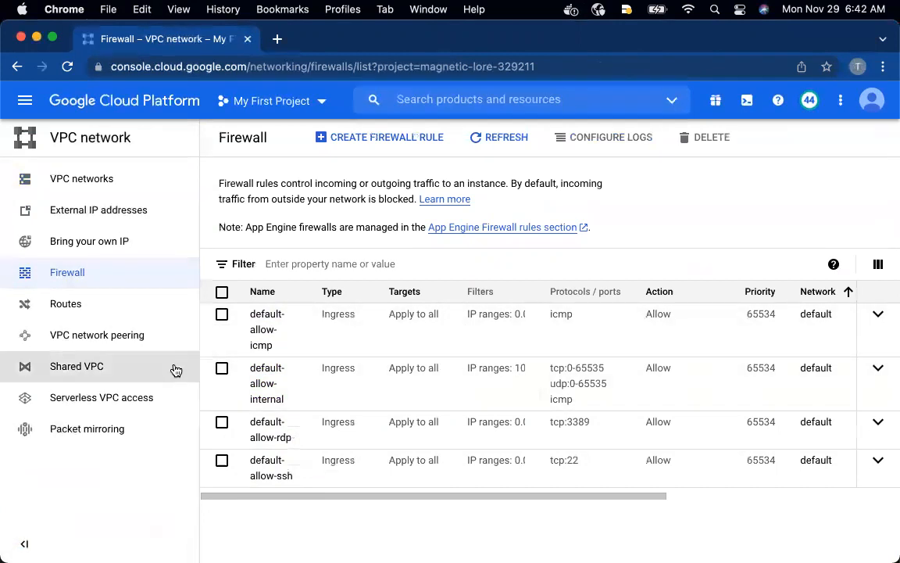
# Examine the default-allow-internal rule's source IP ranges, protocols and ports, and return to the firewall rules list
pyautogui.click(261, 373)
pyautogui.scroll(-3, 334, 383)
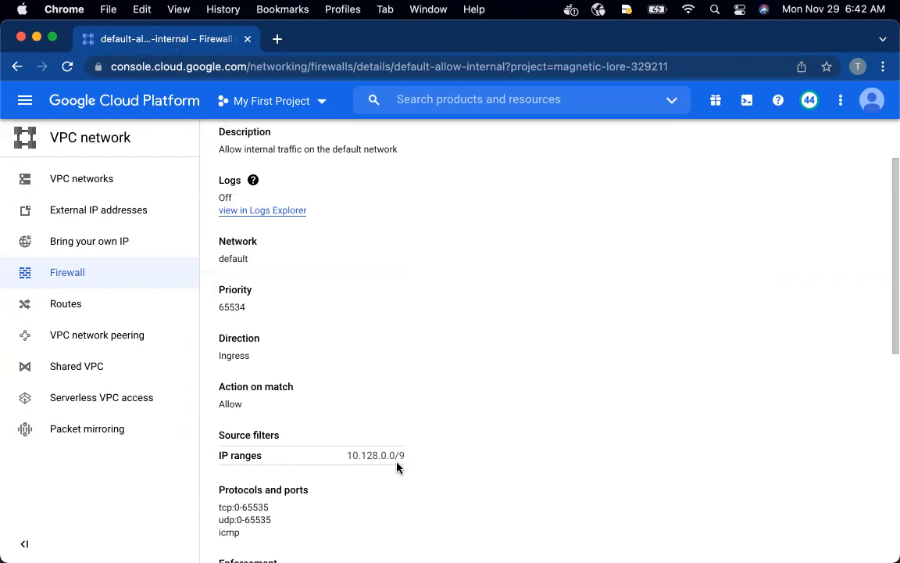
pyautogui.scroll(2, 341, 390)
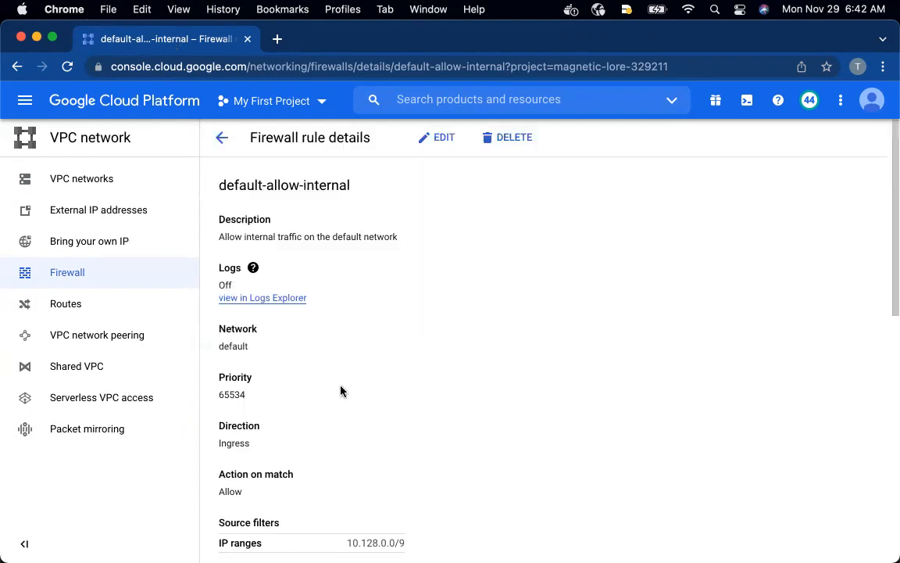
pyautogui.click(222, 137)
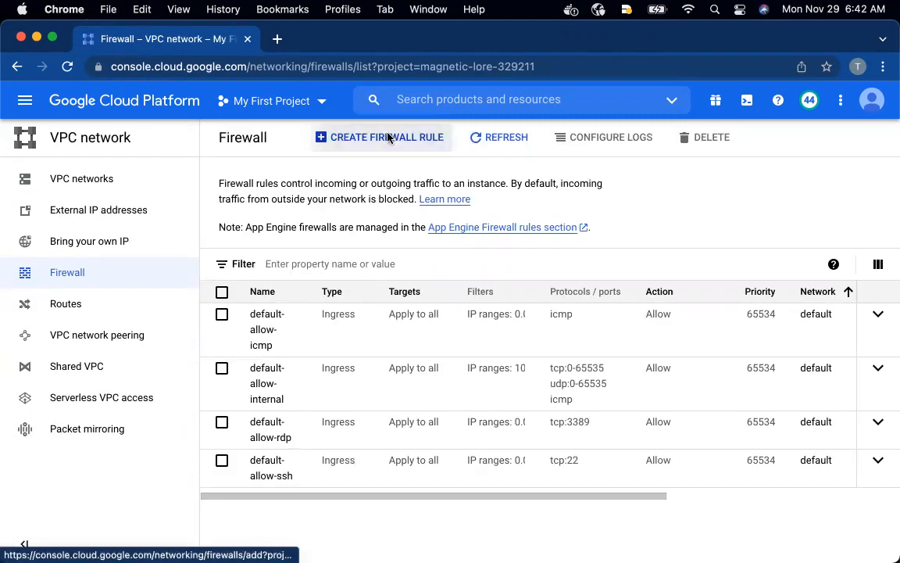
# Start a new firewall rule and name it fw-allow-health-check, copying the name from the README in the GitHub window
pyautogui.click(356, 139)
pyautogui.hotkey('ctrl', 'Up')
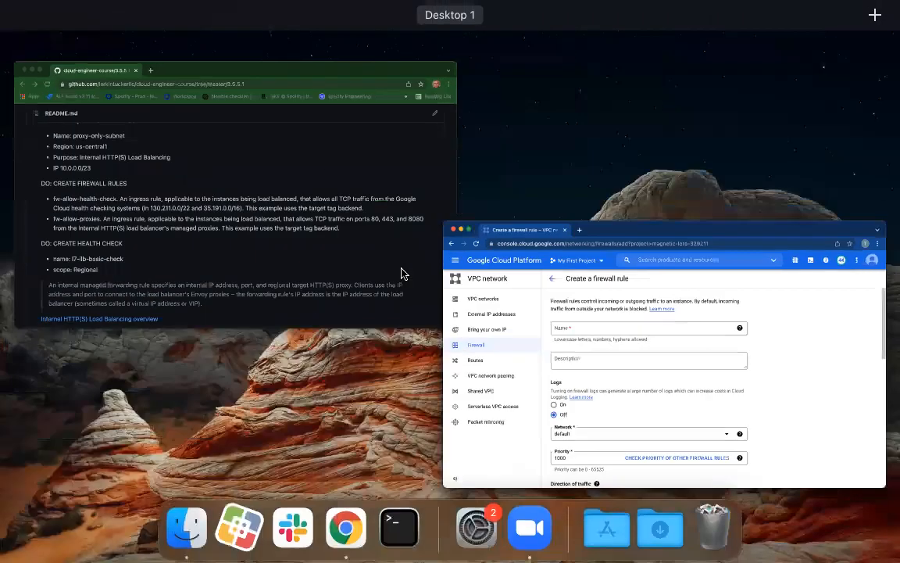
pyautogui.click(402, 271)
pyautogui.moveTo(207, 309); pyautogui.dragTo(77, 313)
pyautogui.press('super+c')
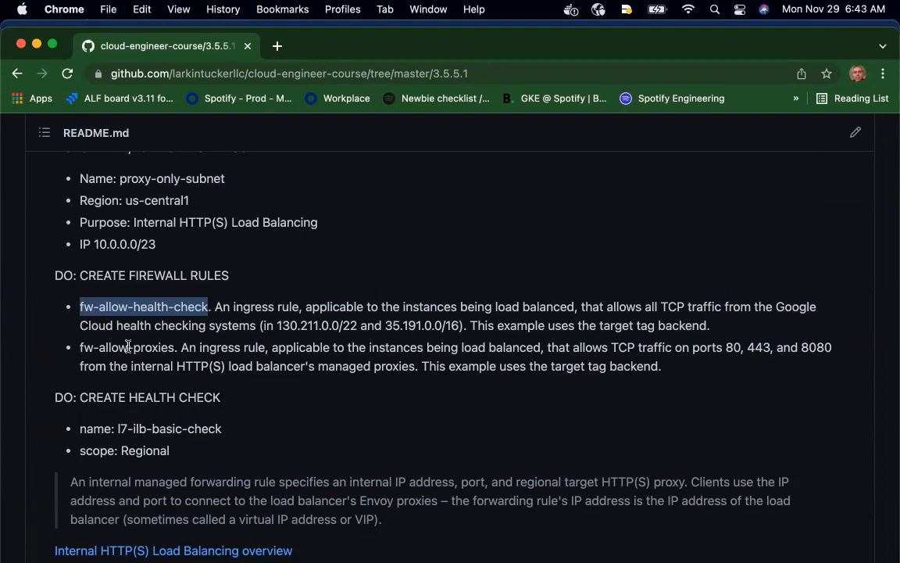
pyautogui.hotkey('ctrl', 'Up')
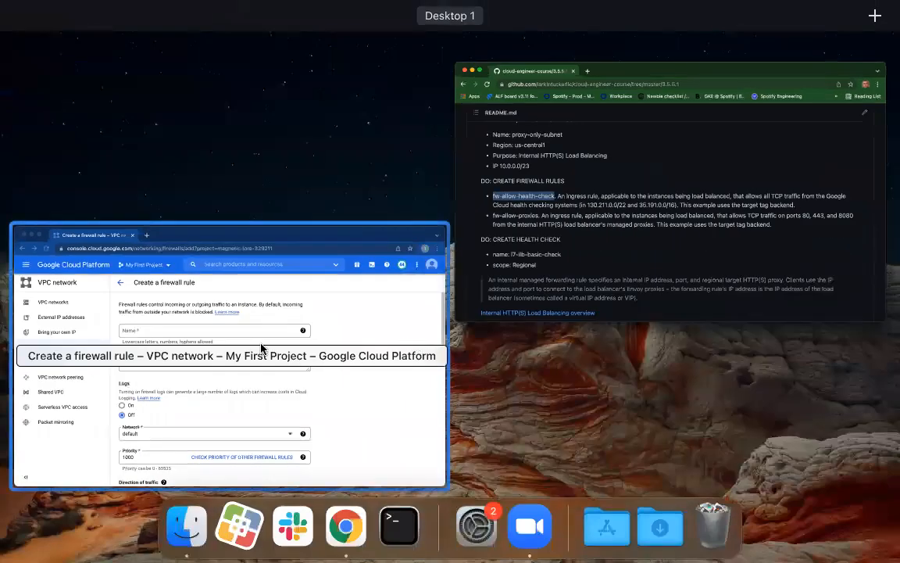
pyautogui.click(236, 265)
pyautogui.click(246, 239)
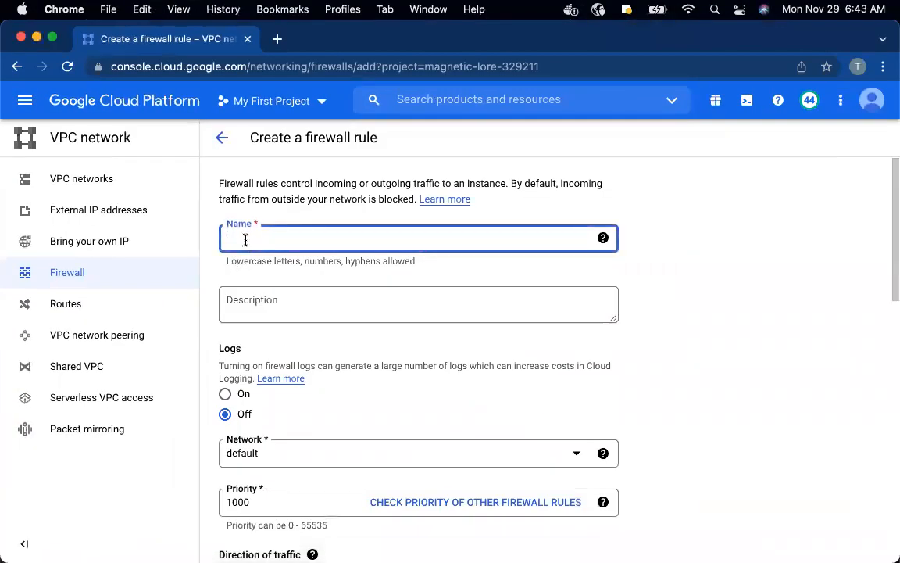
pyautogui.press('super+v')
pyautogui.click(352, 345)
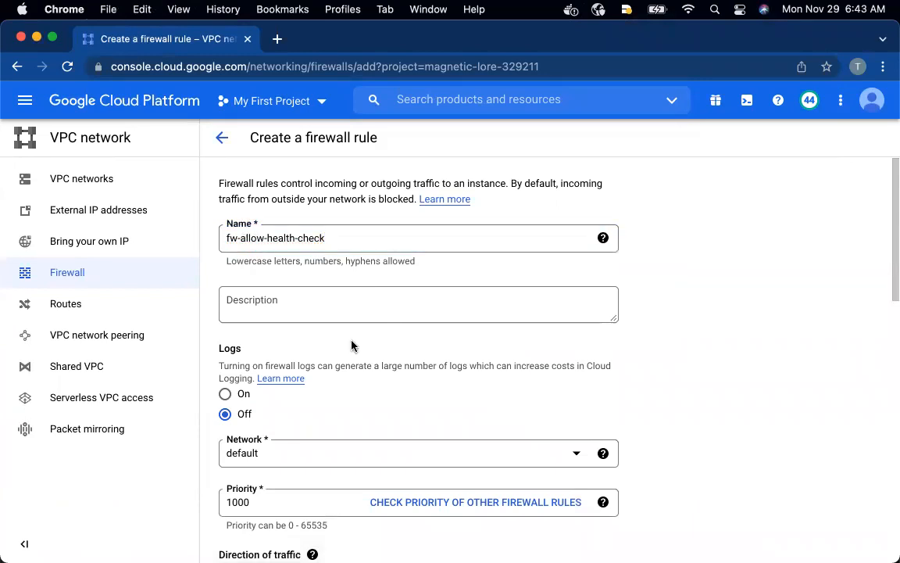
# Review the new rule's logs, network, priority, traffic direction and match action against the README's firewall instructions
pyautogui.scroll(-5, 352, 345)
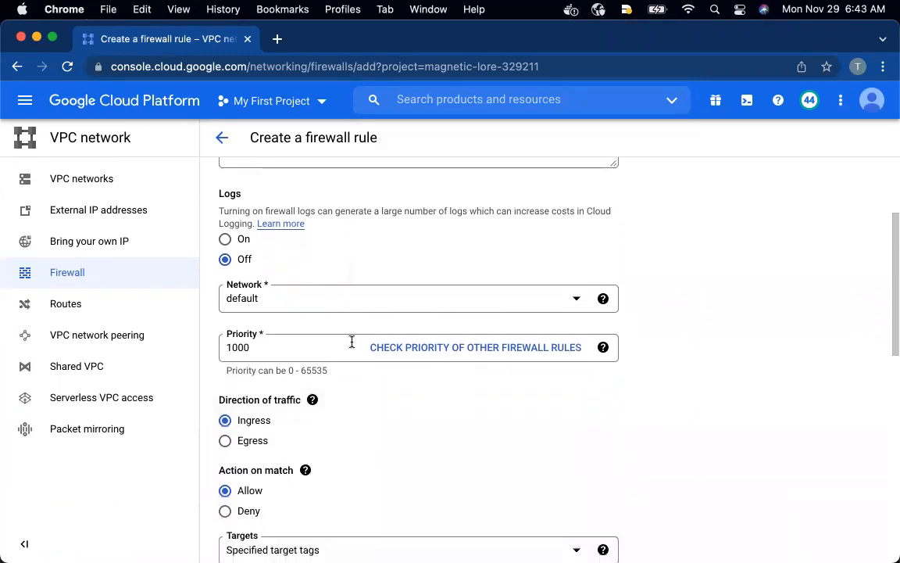
pyautogui.scroll(4, 352, 342)
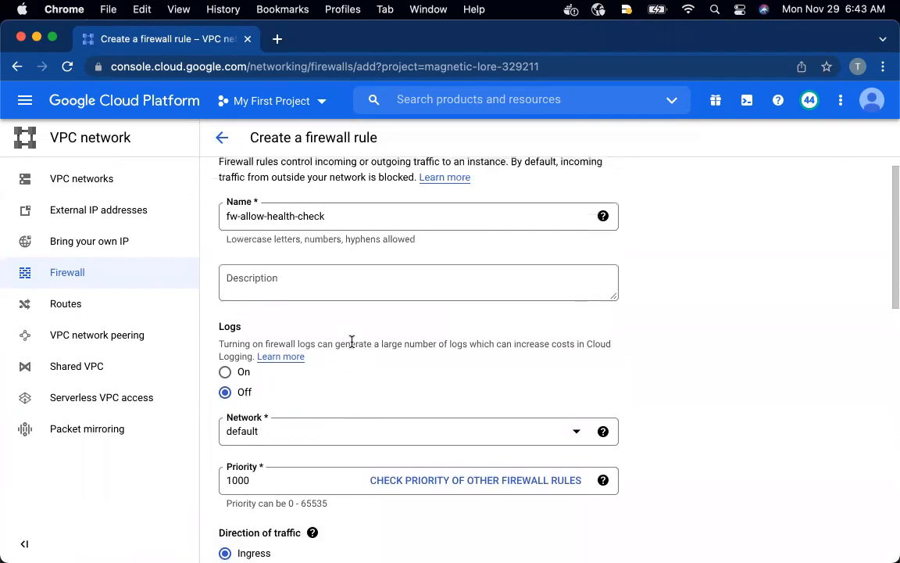
pyautogui.scroll(-5, 352, 342)
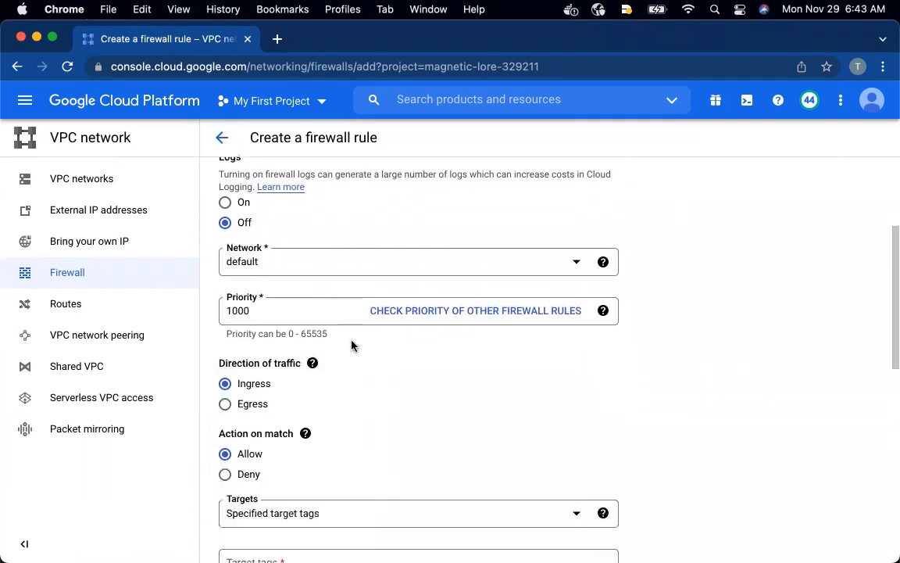
pyautogui.hotkey('ctrl', 'Up')
pyautogui.click(362, 279)
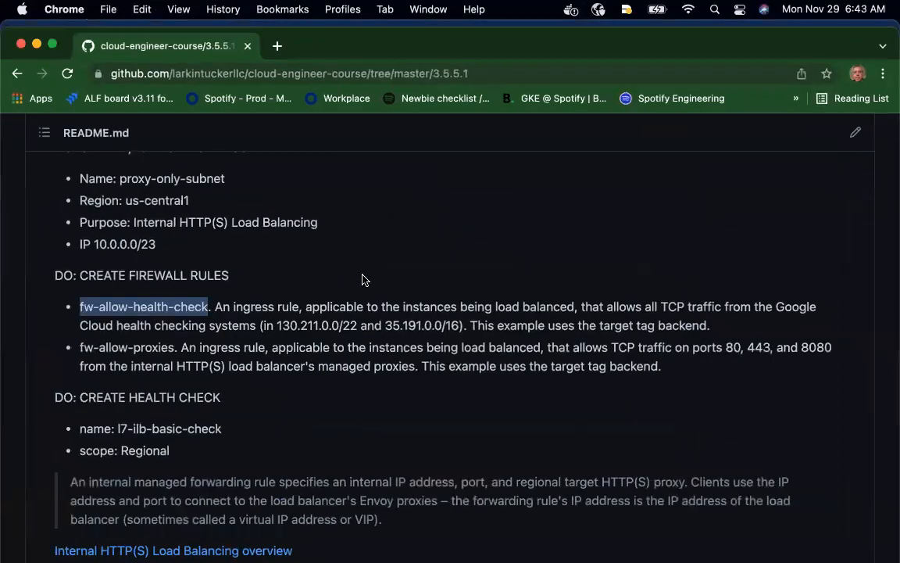
pyautogui.hotkey('ctrl', 'Up')
pyautogui.click(388, 408)
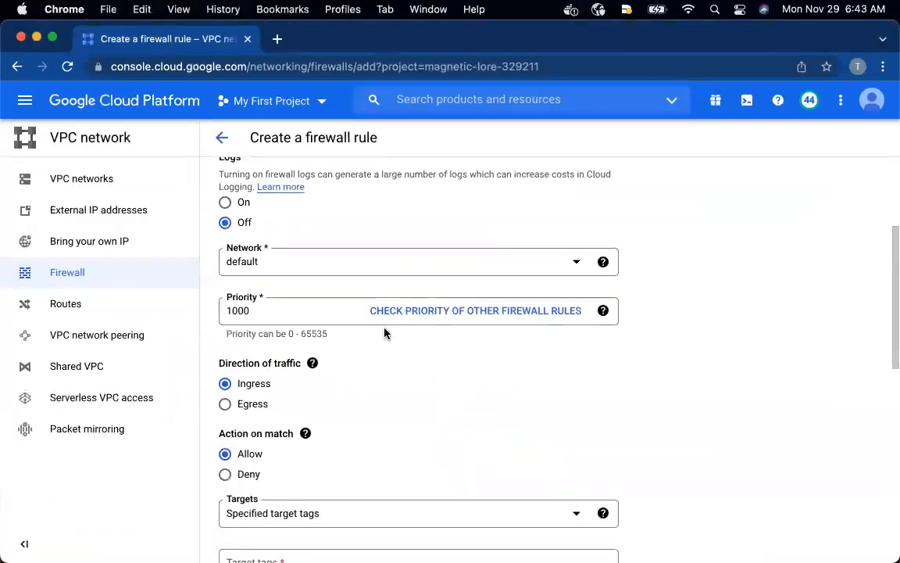
pyautogui.scroll(-2, 371, 321)
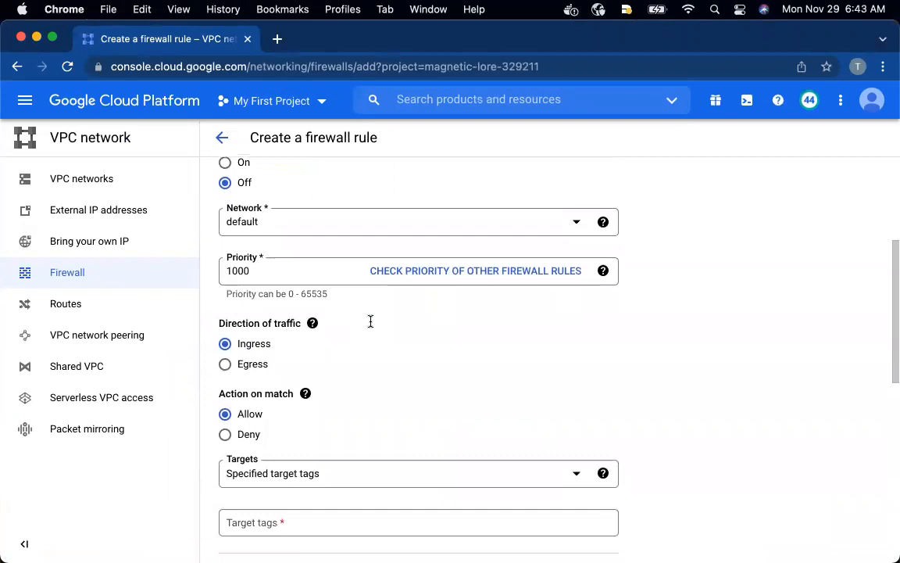
pyautogui.scroll(-4, 250, 367)
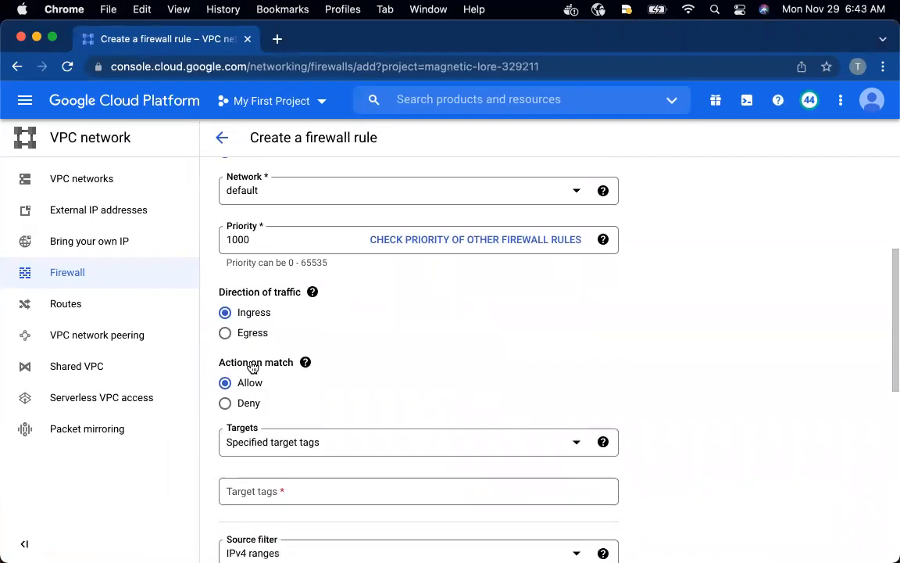
# Apply the firewall rule to specified target tags and add the target tag backend
pyautogui.click(297, 333)
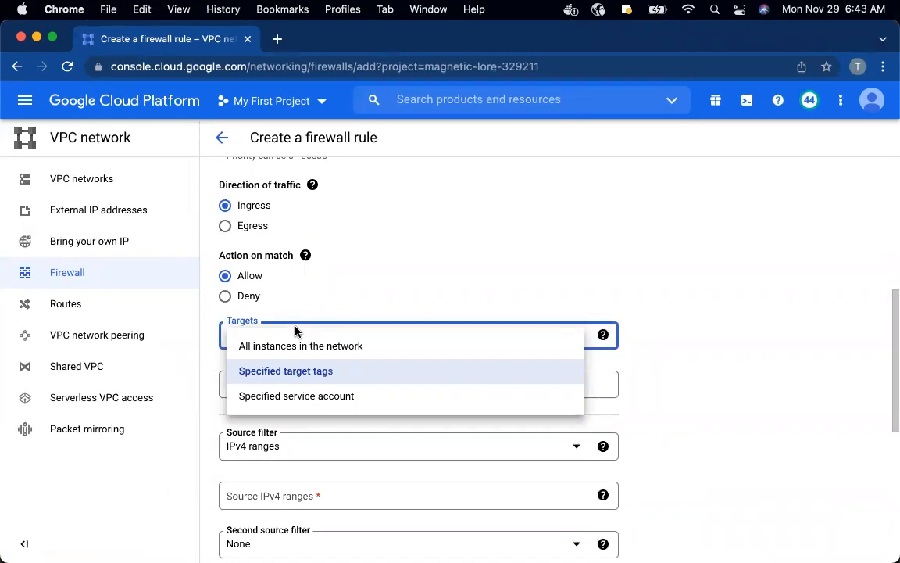
pyautogui.click(270, 372)
pyautogui.click(247, 383)
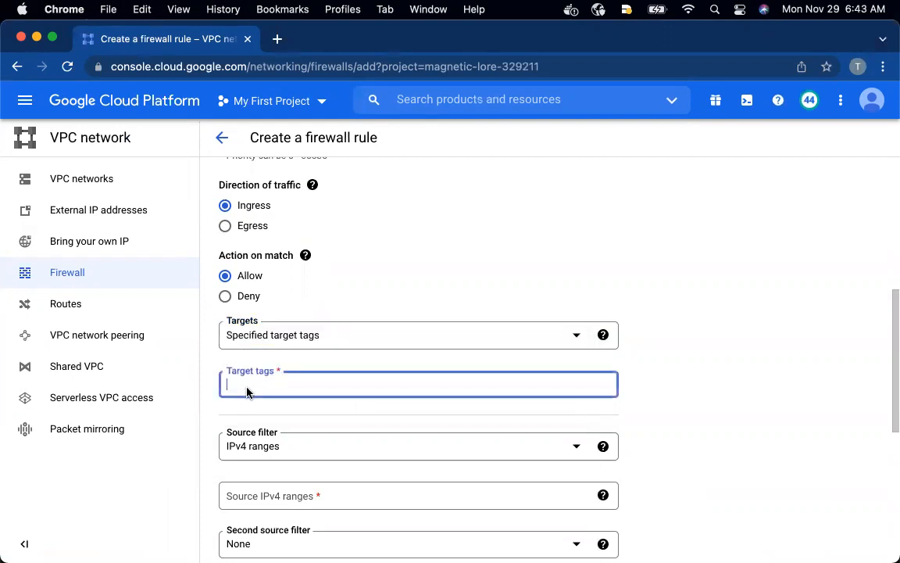
pyautogui.write('backen')
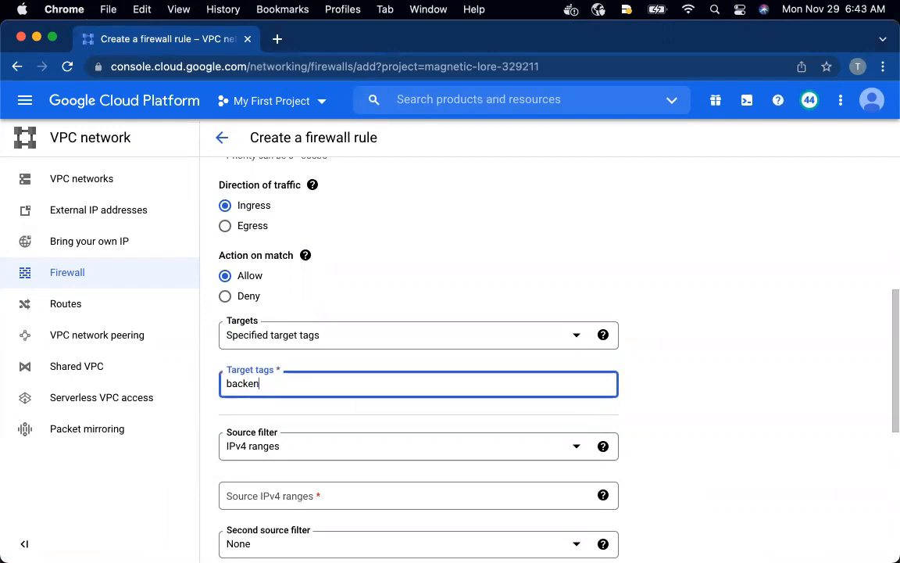
pyautogui.write('d')
pyautogui.press('Return')
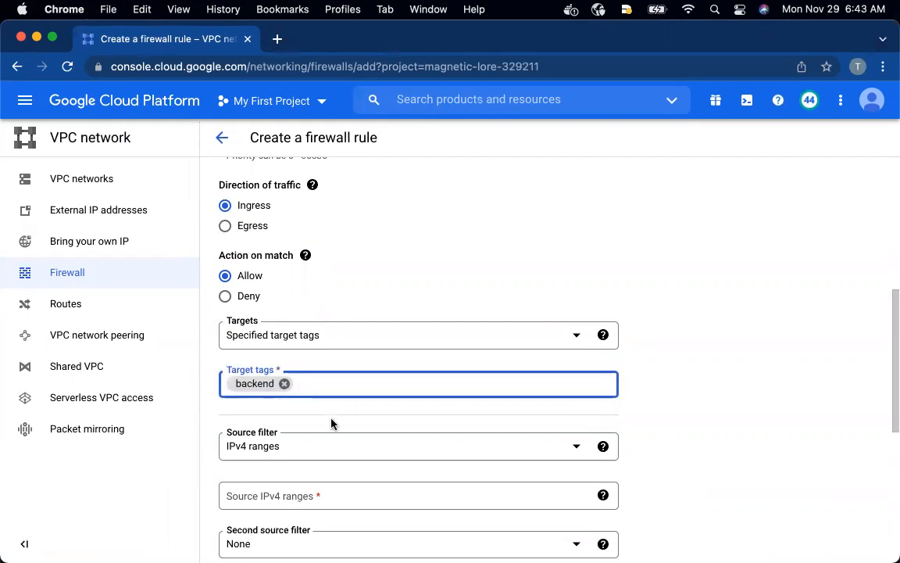
# Add 130.211.0.0/22, copied from the README, to the firewall rule's source IPv4 ranges
pyautogui.scroll(-1, 331, 423)
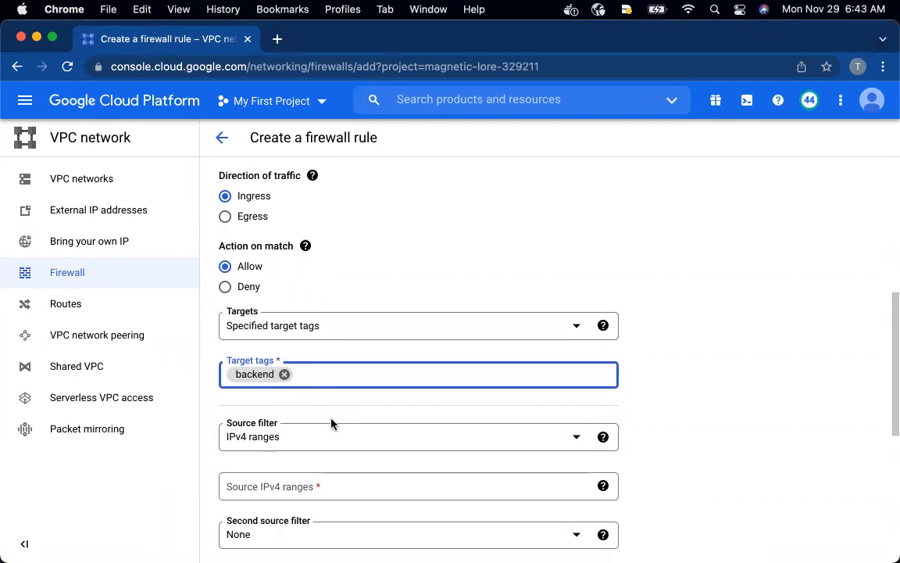
pyautogui.scroll(-2, 331, 423)
pyautogui.hotkey('ctrl', 'Up')
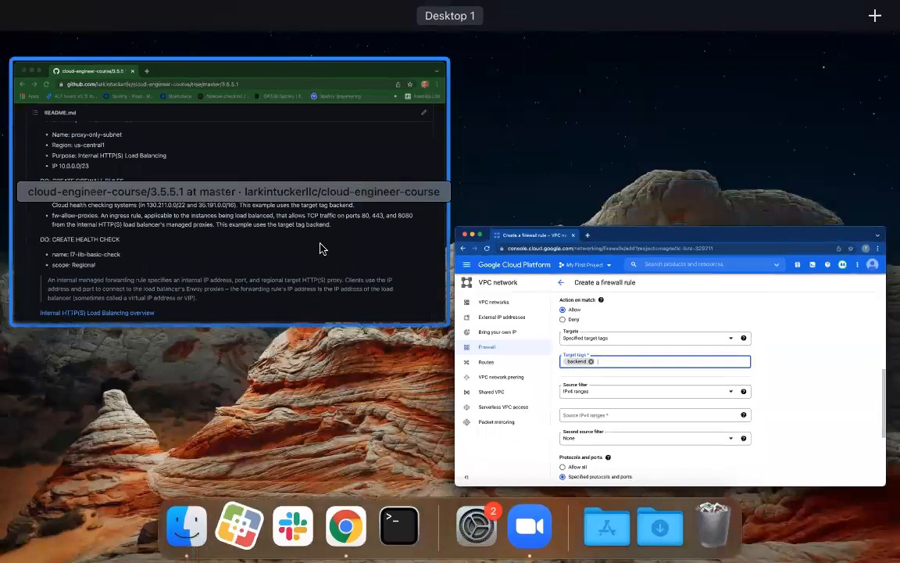
pyautogui.click(322, 80)
pyautogui.moveTo(358, 325); pyautogui.dragTo(279, 325)
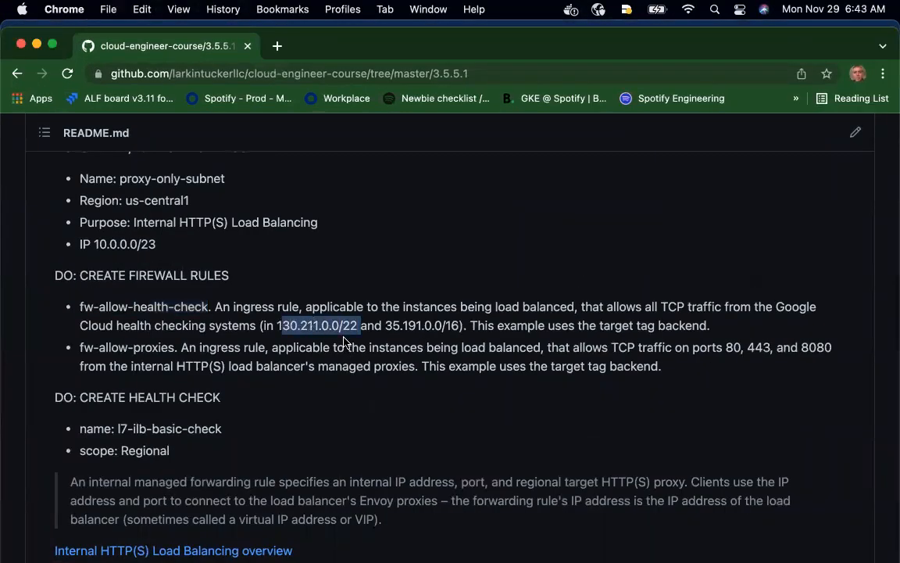
pyautogui.keyDown('shift'); pyautogui.click(278, 324); pyautogui.keyUp('shift')
pyautogui.press('super+c')
pyautogui.hotkey('ctrl', 'Up')
pyautogui.click(312, 364)
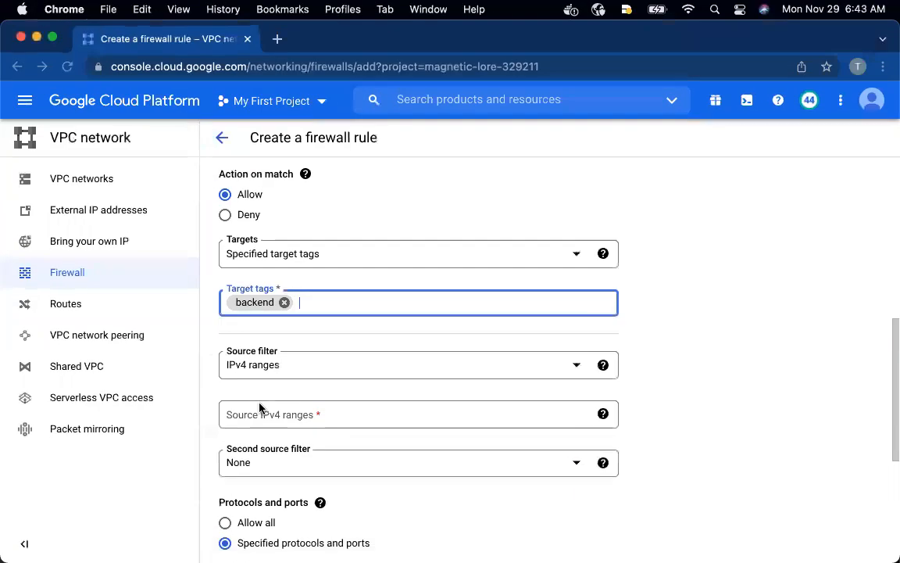
pyautogui.click(254, 415)
pyautogui.press('super+v')
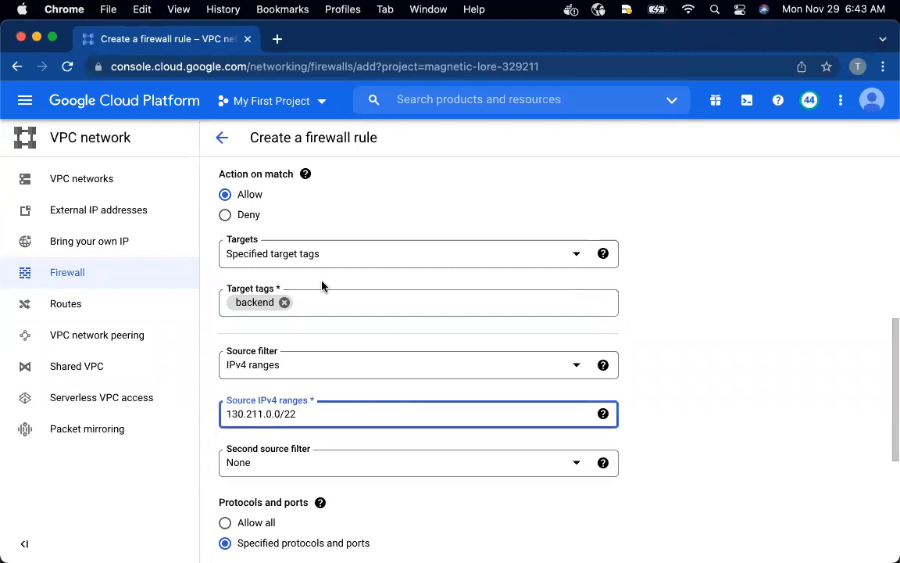
pyautogui.press('Return')
# Copy 35.191.0.0/16 from the README in the GitHub window and add it to the firewall rule's source IPv4 ranges
pyautogui.hotkey('ctrl', 'Up')
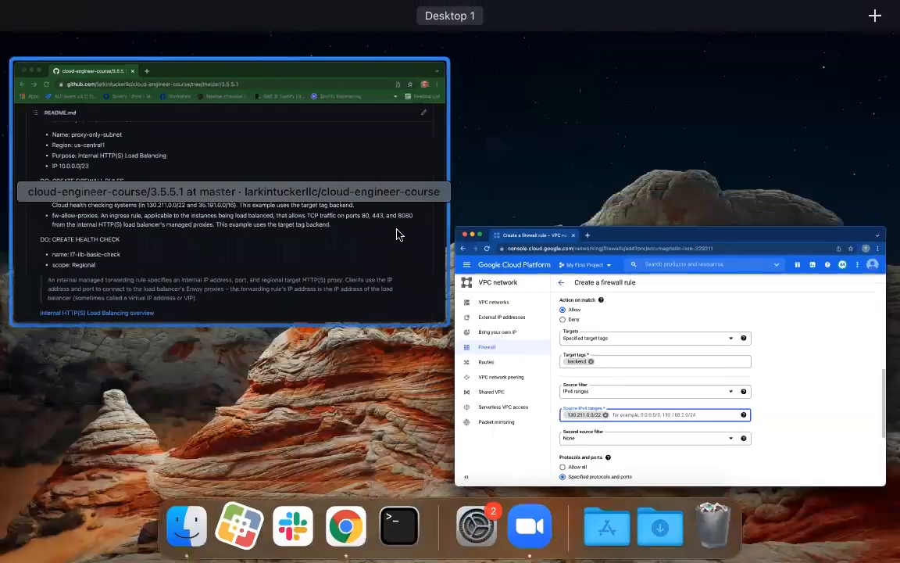
pyautogui.click(398, 235)
pyautogui.moveTo(276, 325); pyautogui.dragTo(358, 325)
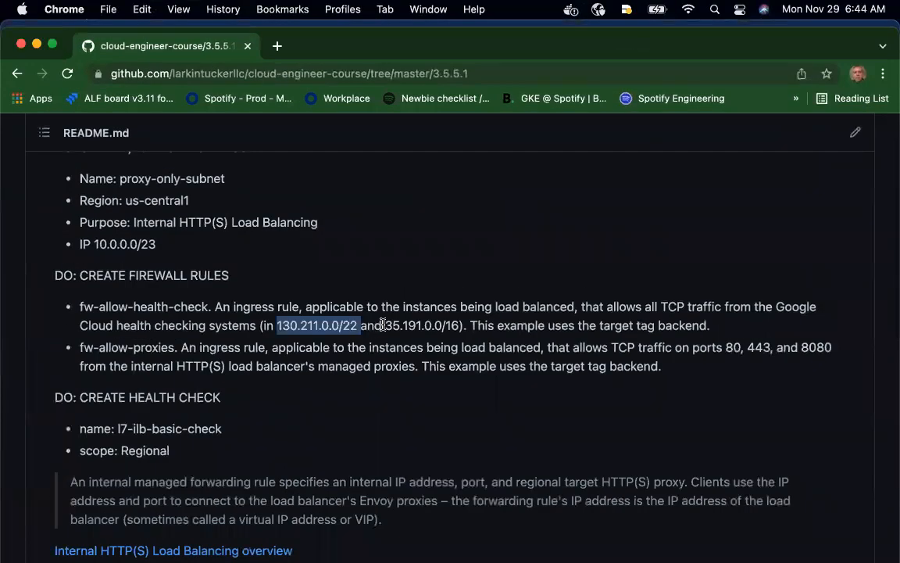
pyautogui.moveTo(386, 325); pyautogui.dragTo(442, 325)
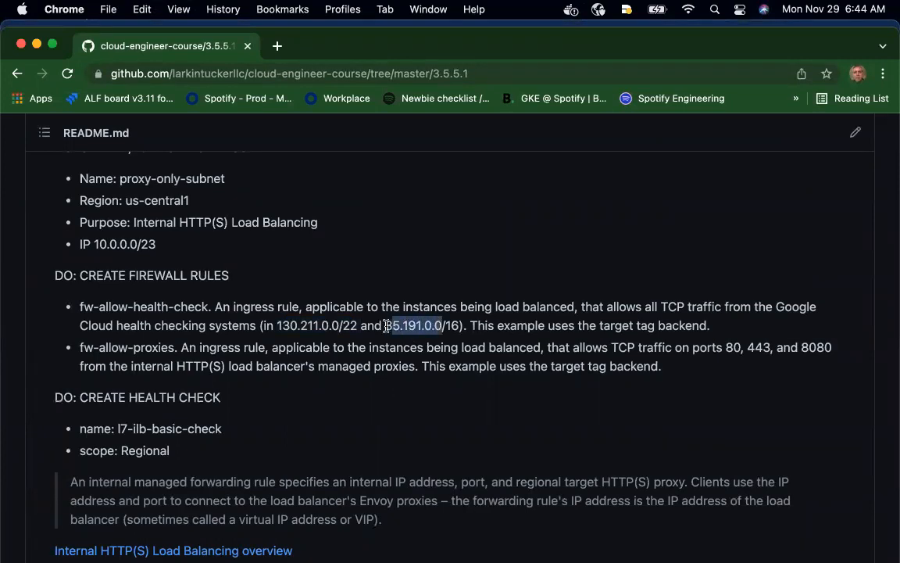
pyautogui.click(458, 324)
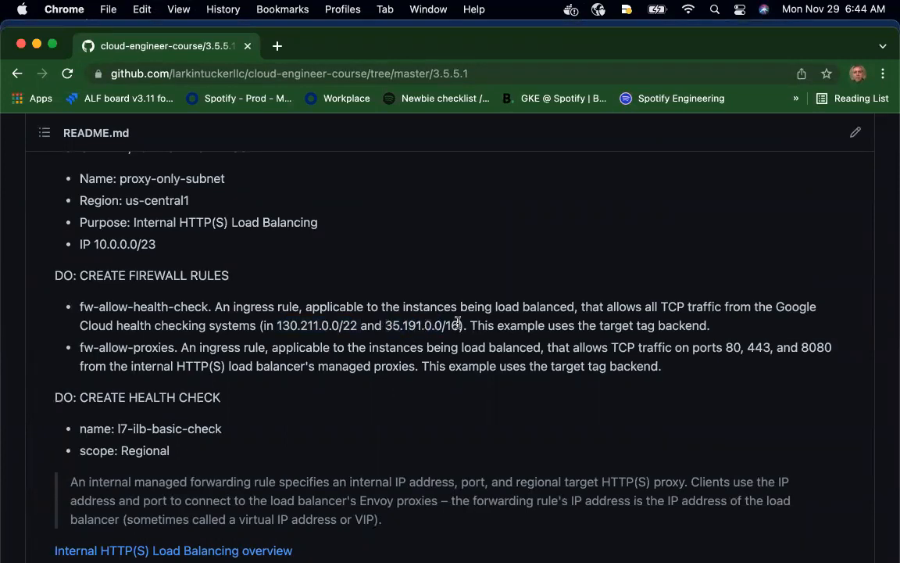
pyautogui.moveTo(459, 324); pyautogui.dragTo(385, 326)
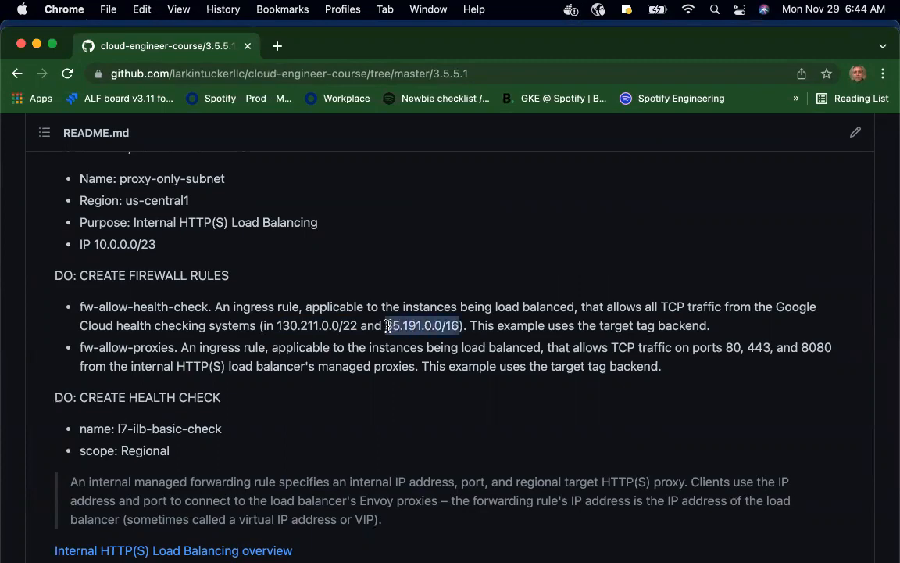
pyautogui.press('super+c')
pyautogui.hotkey('ctrl', 'Up')
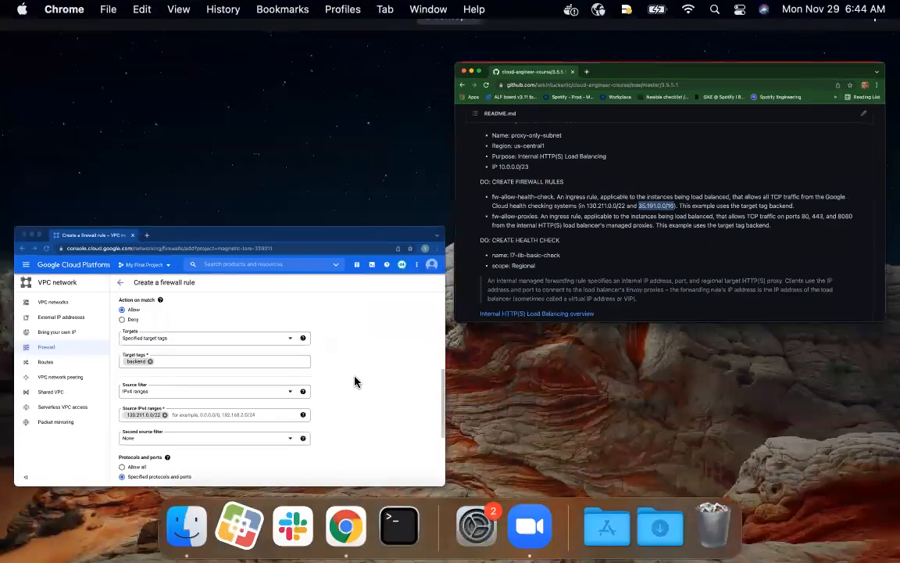
pyautogui.click(357, 382)
pyautogui.press('super+v')
pyautogui.press('Return')
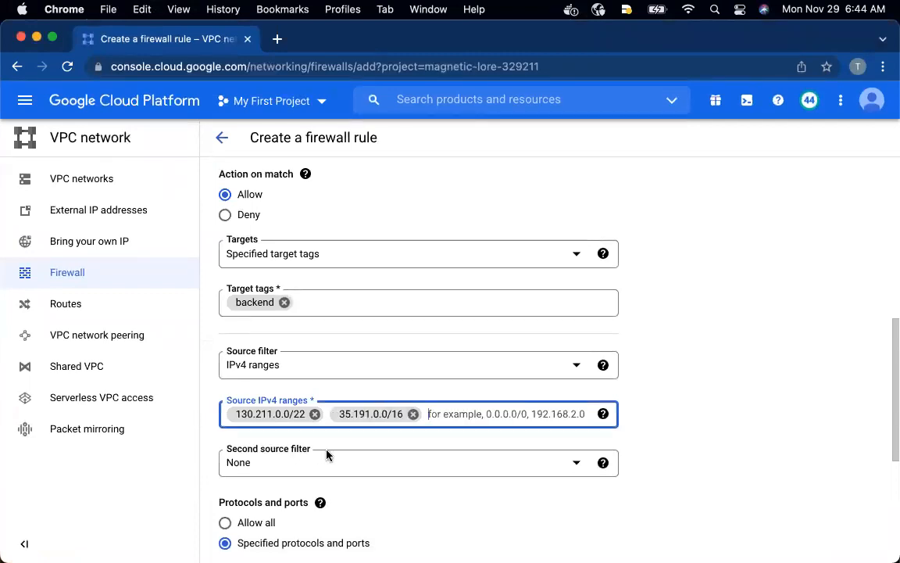
# Check the README's protocol requirement, allow tcp without specifying ports, and create the fw-allow-health-check rule
pyautogui.scroll(-2, 327, 455)
pyautogui.hotkey('ctrl', 'Up')
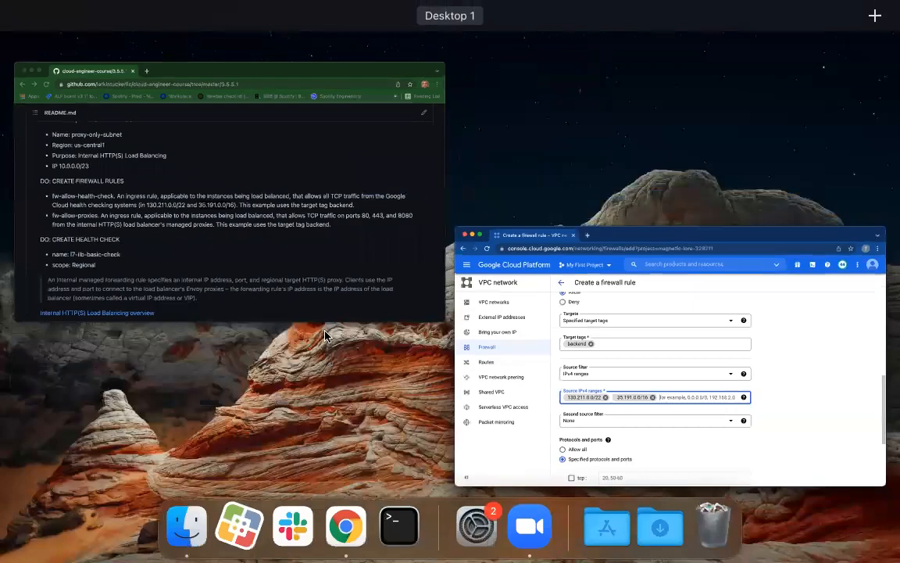
pyautogui.click(306, 226)
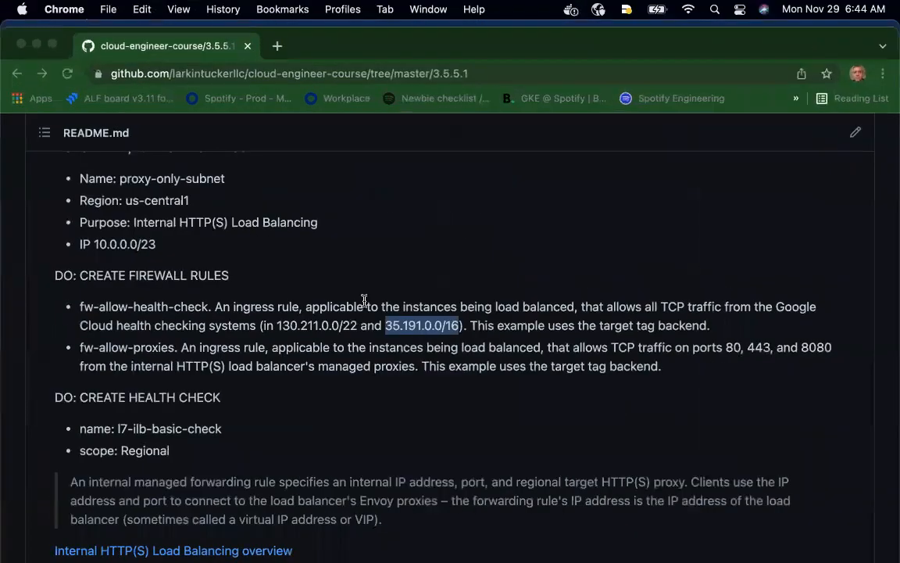
pyautogui.click(555, 326)
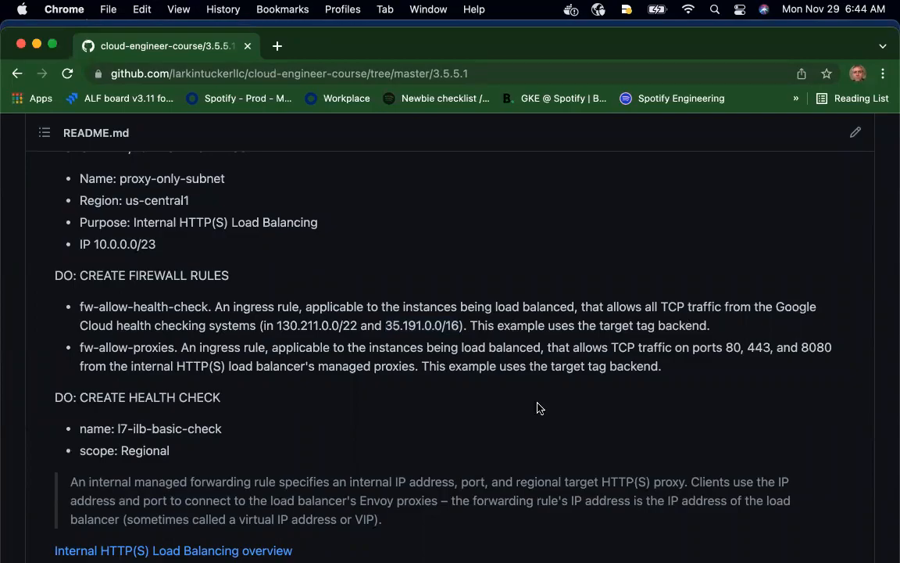
pyautogui.hotkey('ctrl', 'Up')
pyautogui.click(397, 426)
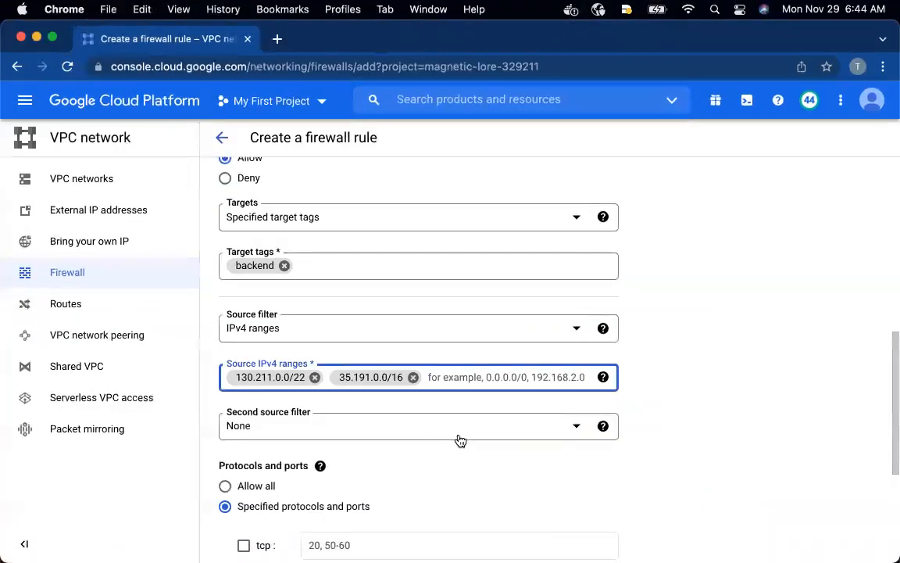
pyautogui.scroll(-2, 462, 442)
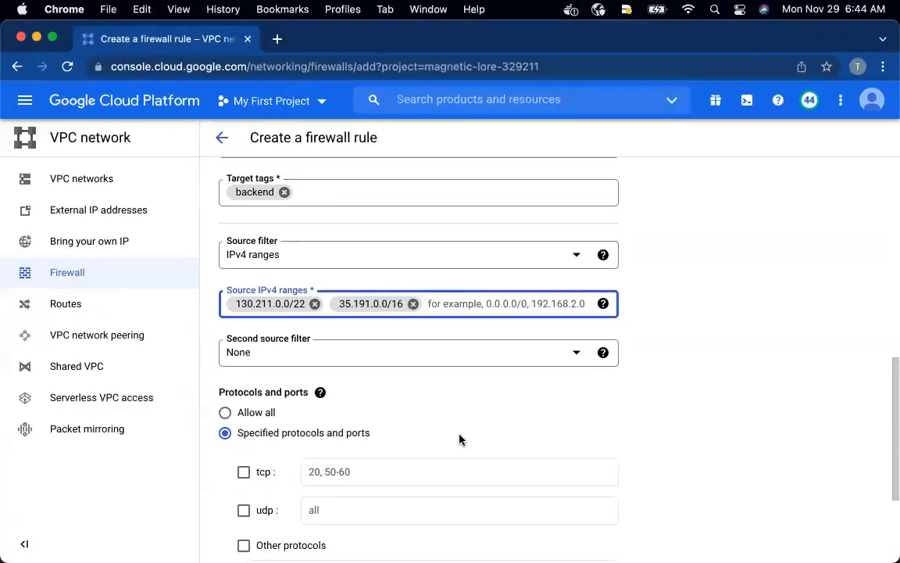
pyautogui.scroll(-1, 461, 441)
pyautogui.scroll(-2, 460, 440)
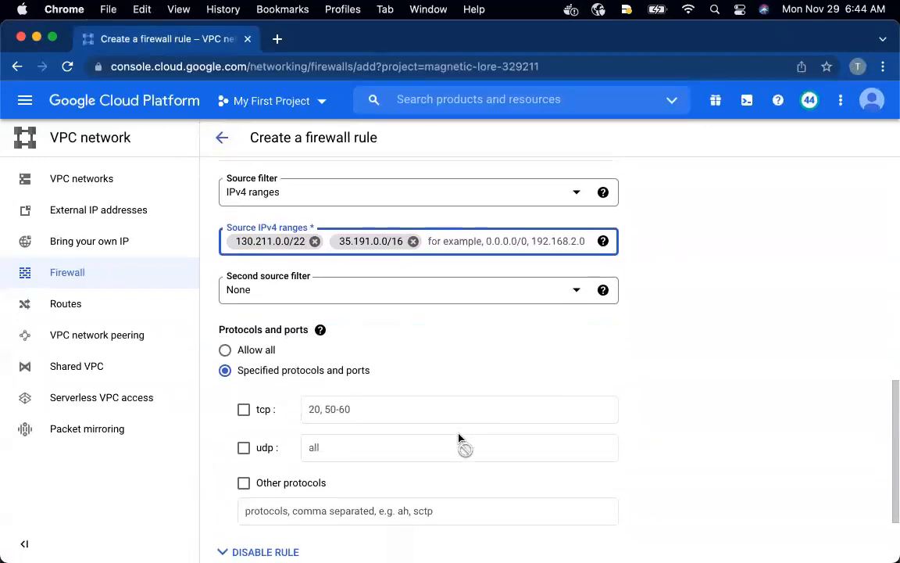
pyautogui.scroll(-1, 461, 439)
pyautogui.click(244, 390)
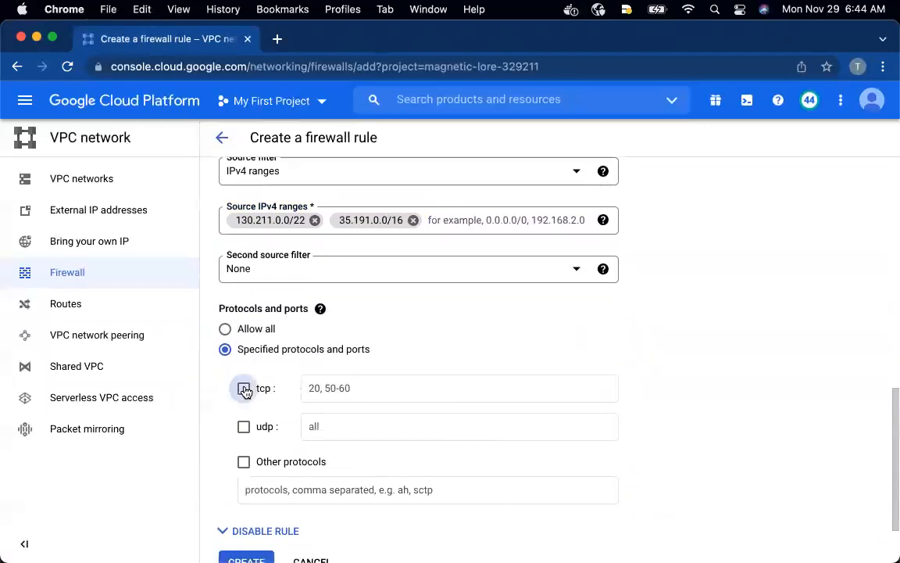
pyautogui.scroll(-4, 387, 439)
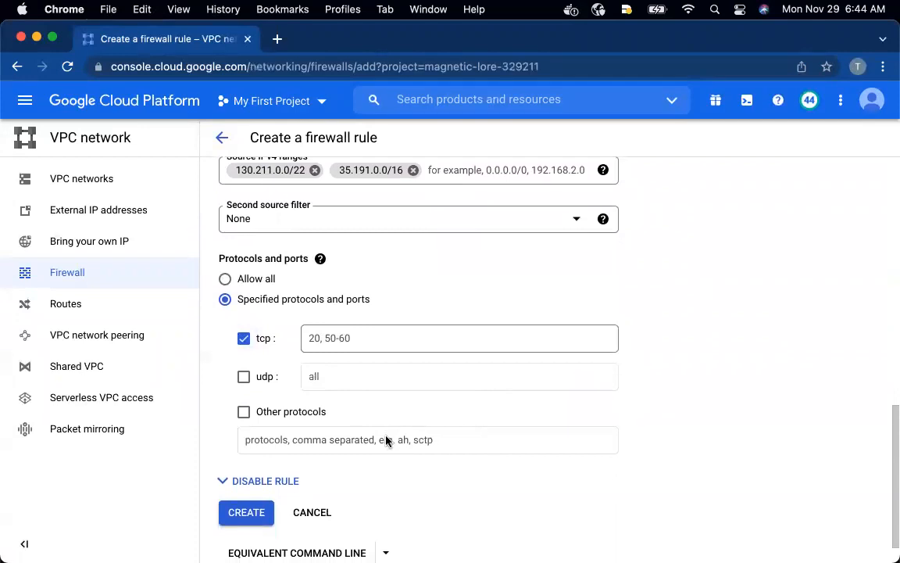
pyautogui.click(240, 484)
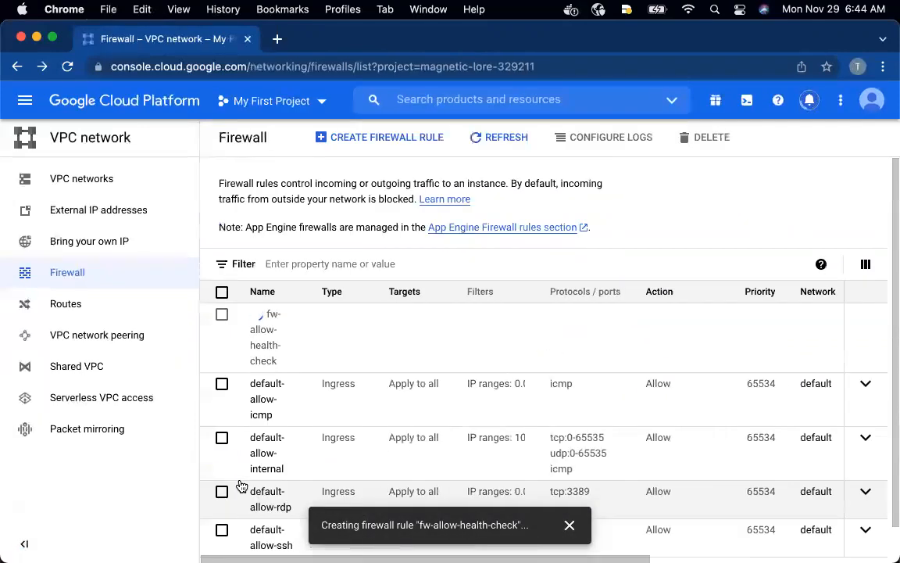
# Start another firewall rule and name it fw-allow-proxies, copying the name from the README in the GitHub window
pyautogui.hotkey('ctrl', 'Up')
pyautogui.click(247, 238)
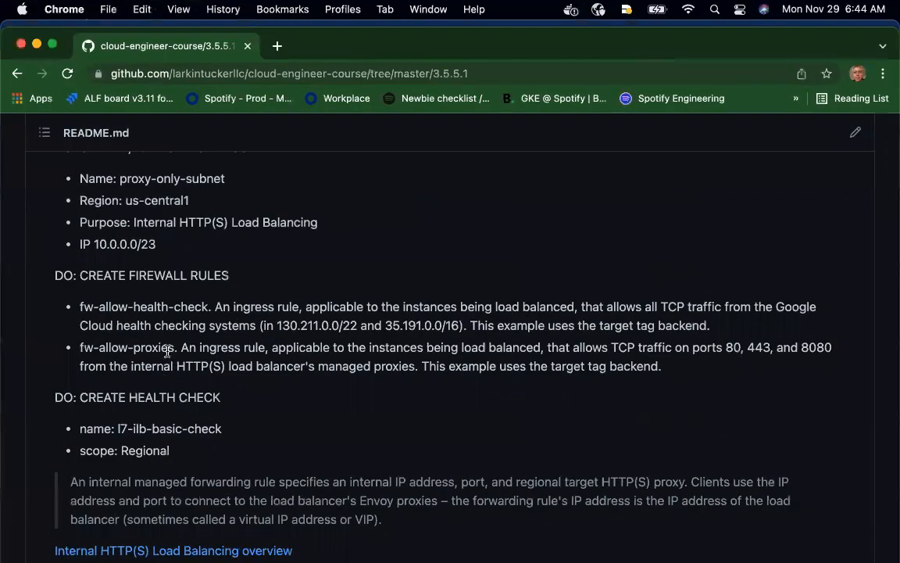
pyautogui.moveTo(175, 348); pyautogui.dragTo(80, 352)
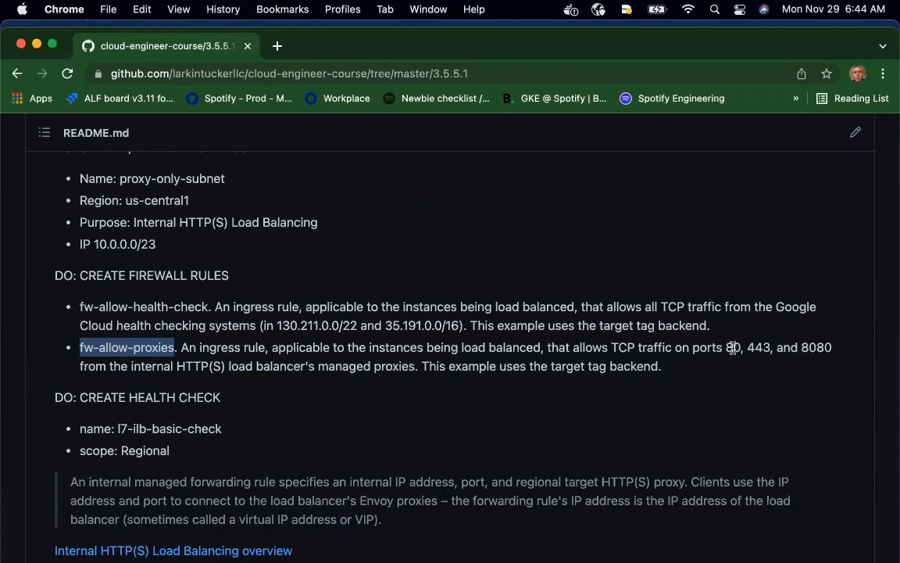
pyautogui.hotkey('ctrl', 'Up')
pyautogui.click(359, 350)
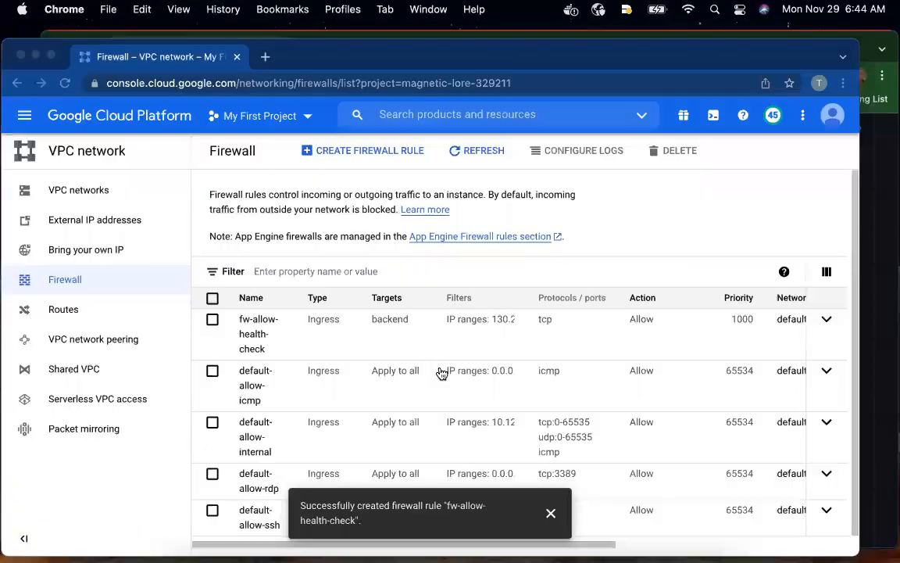
pyautogui.click(333, 137)
pyautogui.click(308, 243)
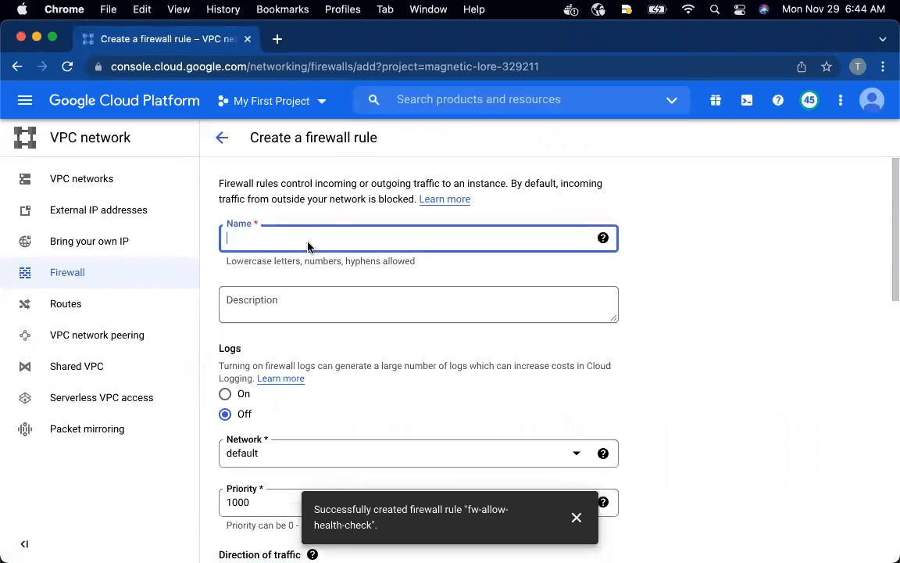
pyautogui.press('super+v')
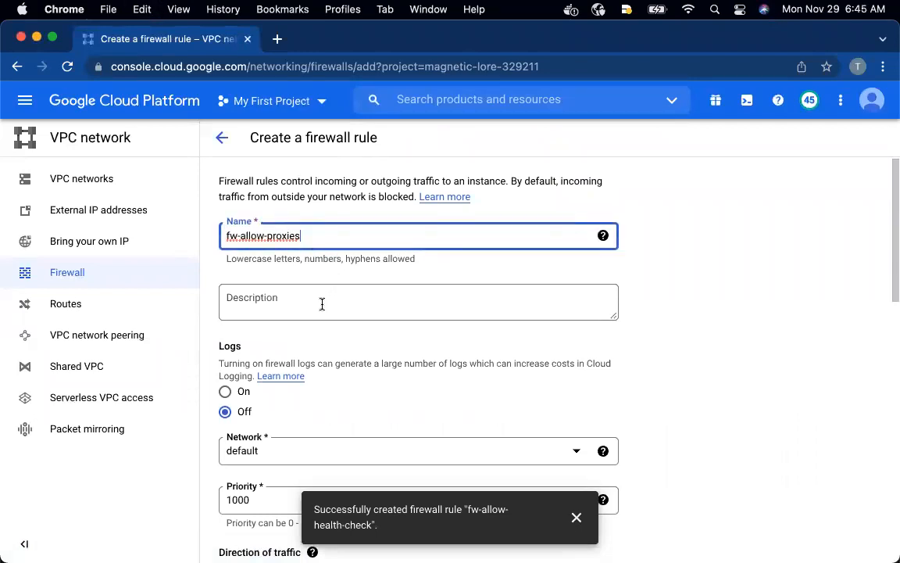
# Add the target tag backend to the fw-allow-proxies rule
pyautogui.scroll(-5, 321, 305)
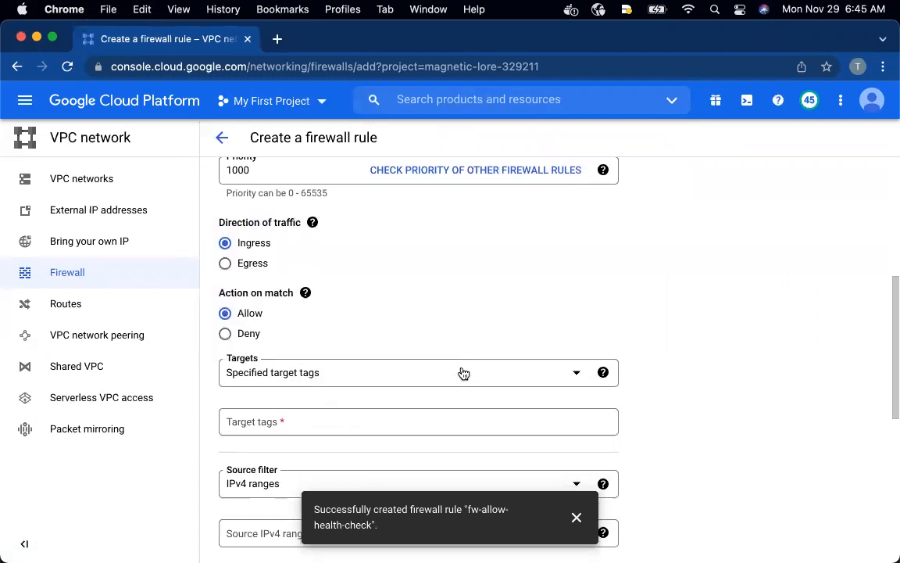
pyautogui.click(393, 431)
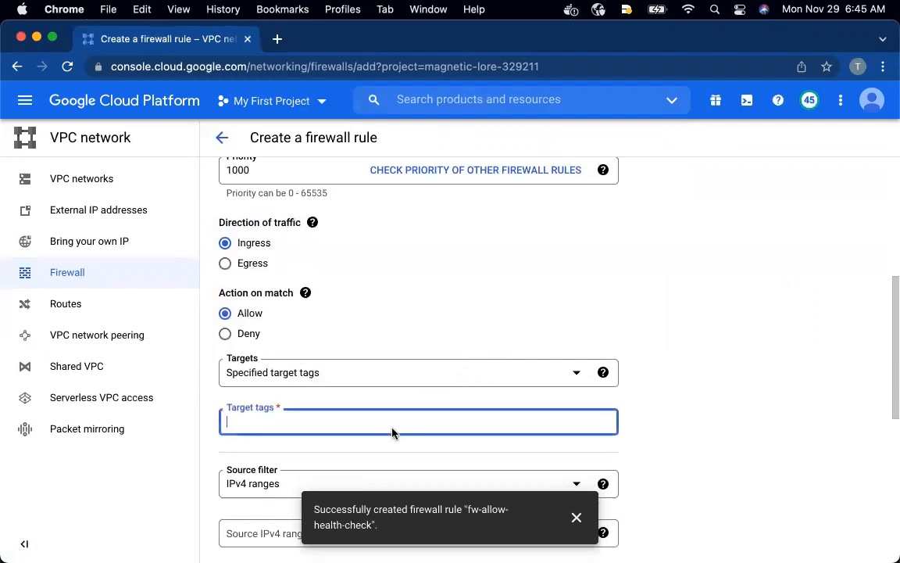
pyautogui.write('backend')
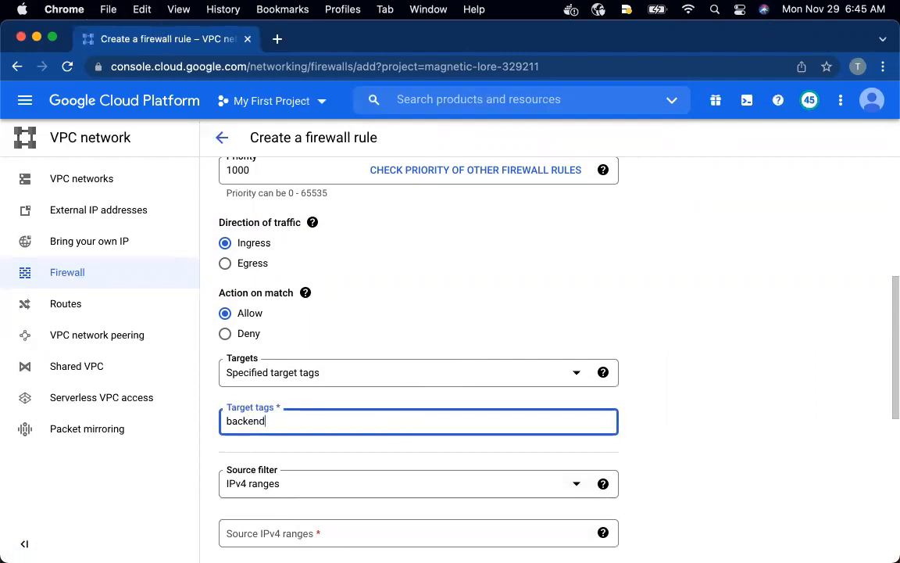
pyautogui.press('Return')
# Enter 10.0.0.0/23 as the source IPv4 range of the fw-allow-proxies rule
pyautogui.scroll(-3, 514, 422)
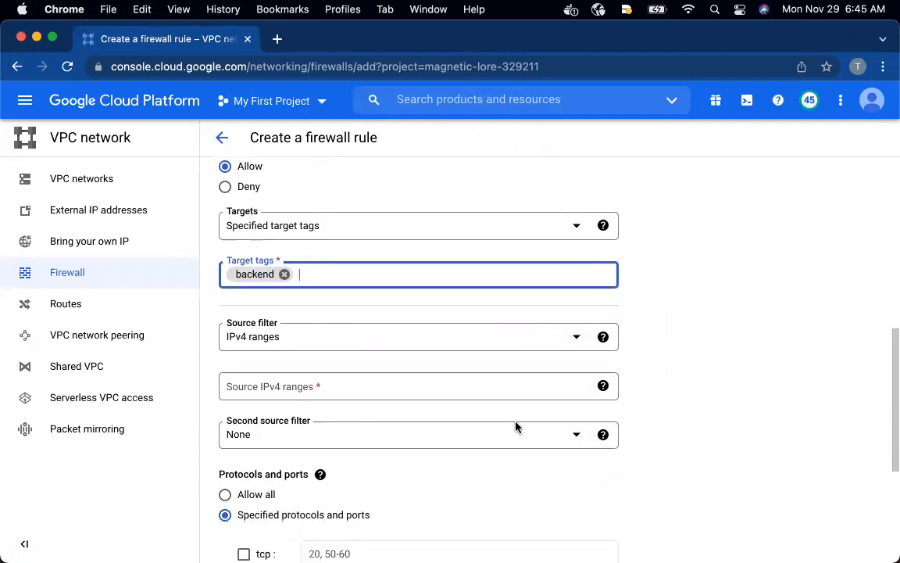
pyautogui.click(347, 391)
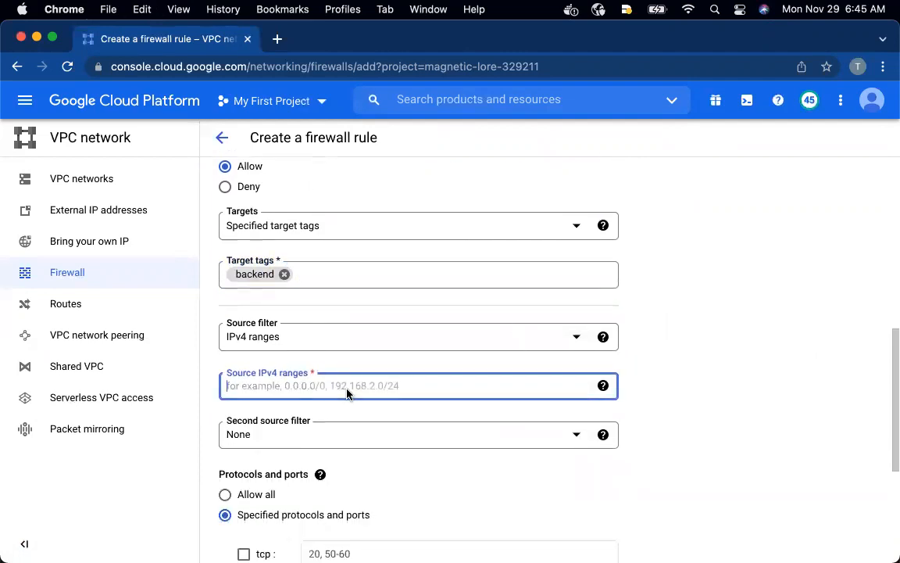
pyautogui.write('10.0')
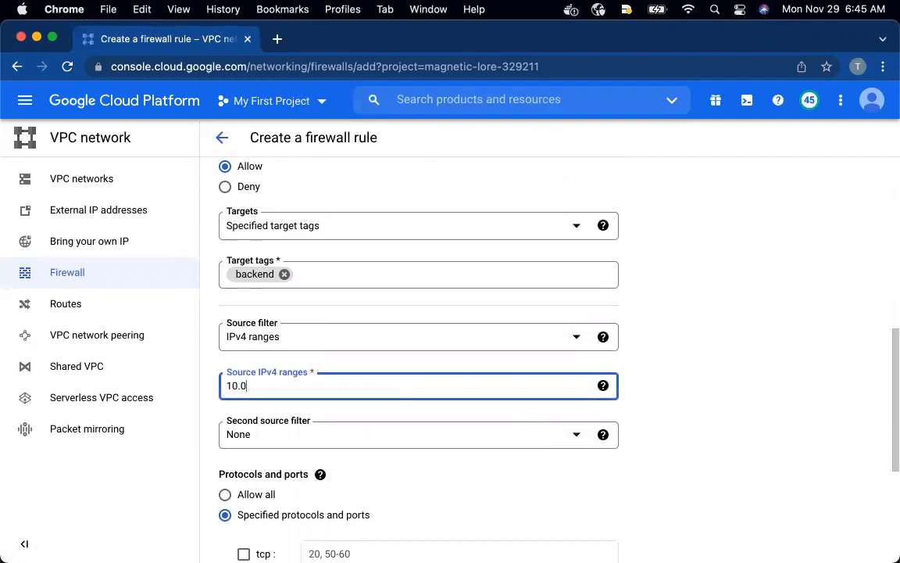
pyautogui.write('.0.0/23')
pyautogui.click(690, 402)
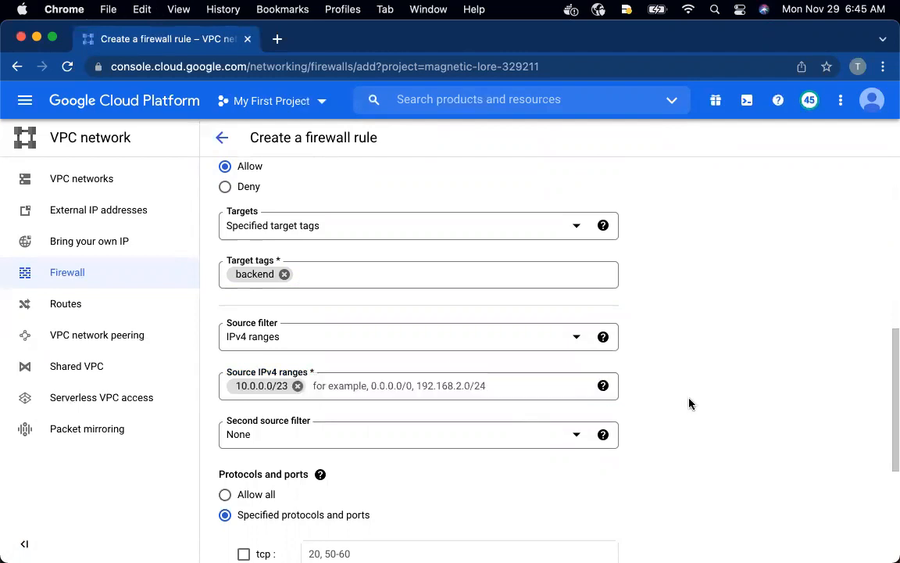
# Allow tcp on ports 80,8080,443 and create the fw-allow-proxies rule
pyautogui.scroll(-1, 514, 433)
pyautogui.scroll(-4, 399, 435)
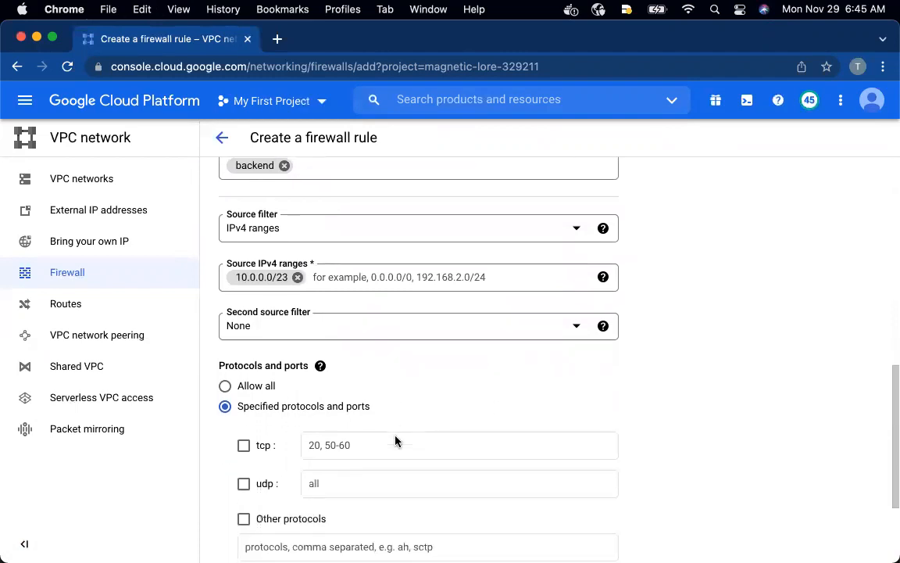
pyautogui.click(243, 364)
pyautogui.click(357, 372)
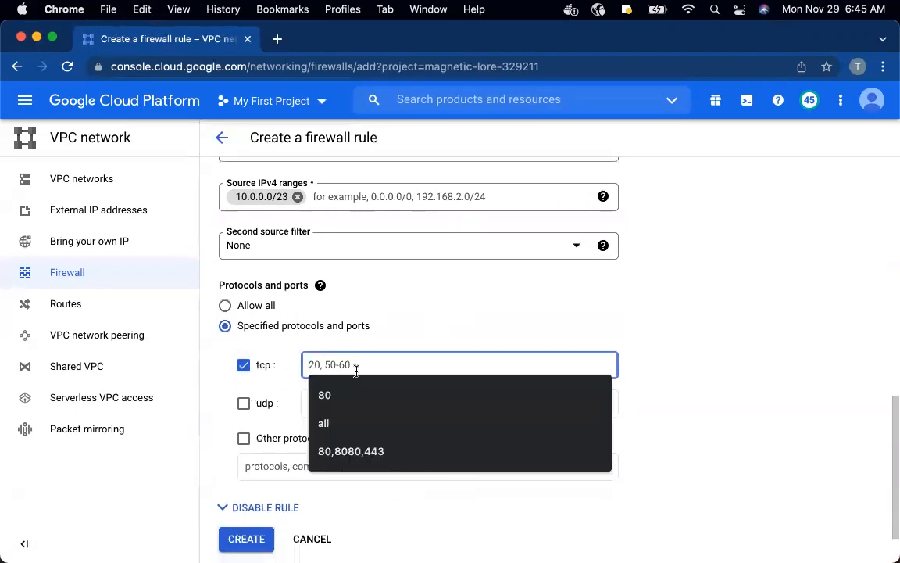
pyautogui.write('80,8080,443')
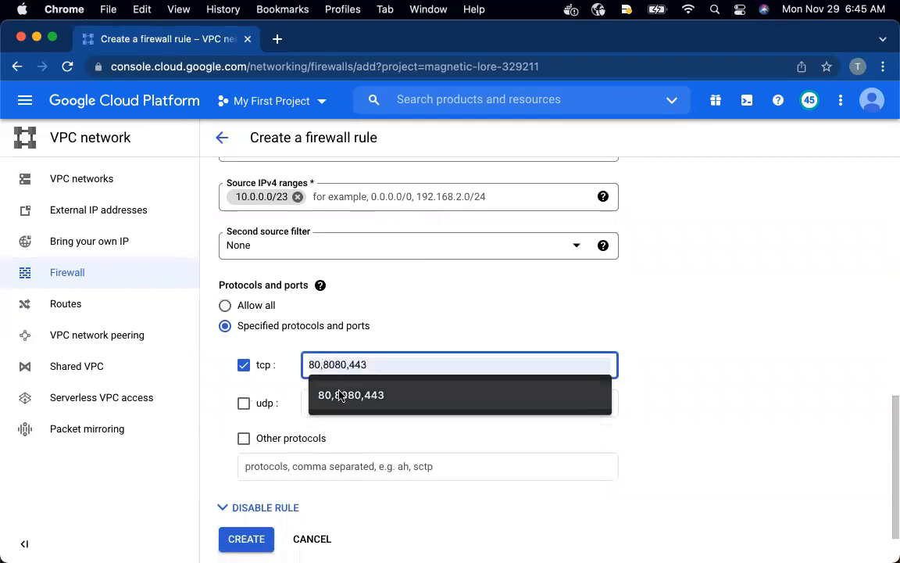
pyautogui.click(341, 394)
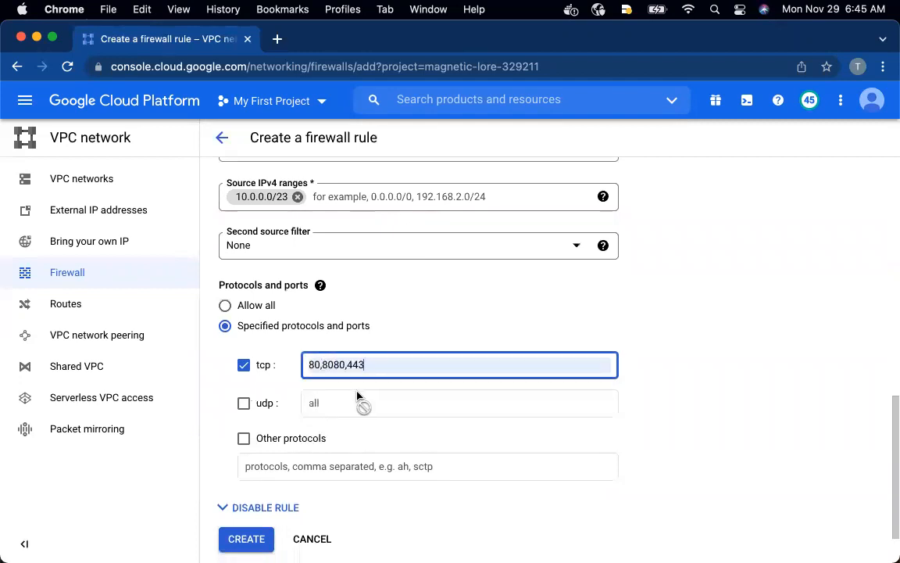
pyautogui.click(243, 538)
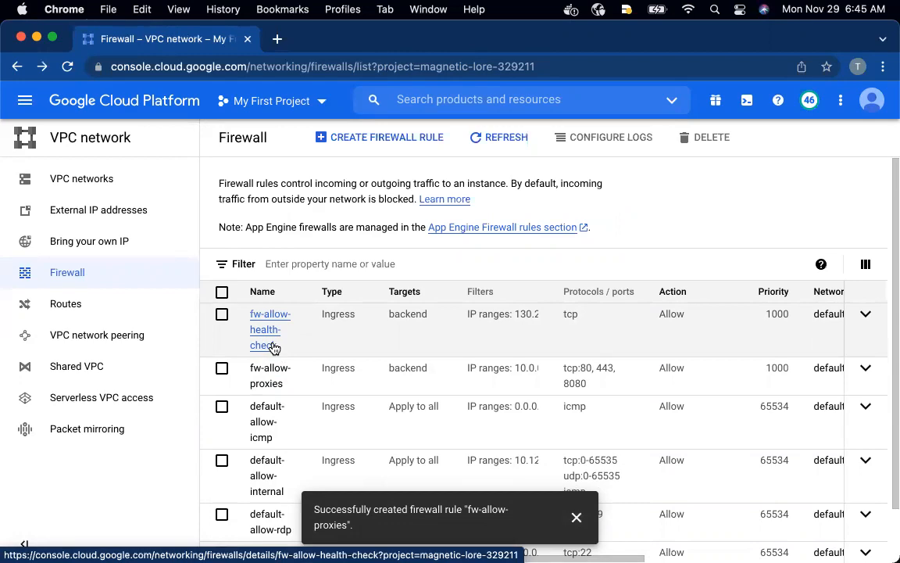
# Switch to the GitHub README window and read the instructions for creating the health check
pyautogui.hotkey('ctrl', 'Up')
pyautogui.click(602, 201)
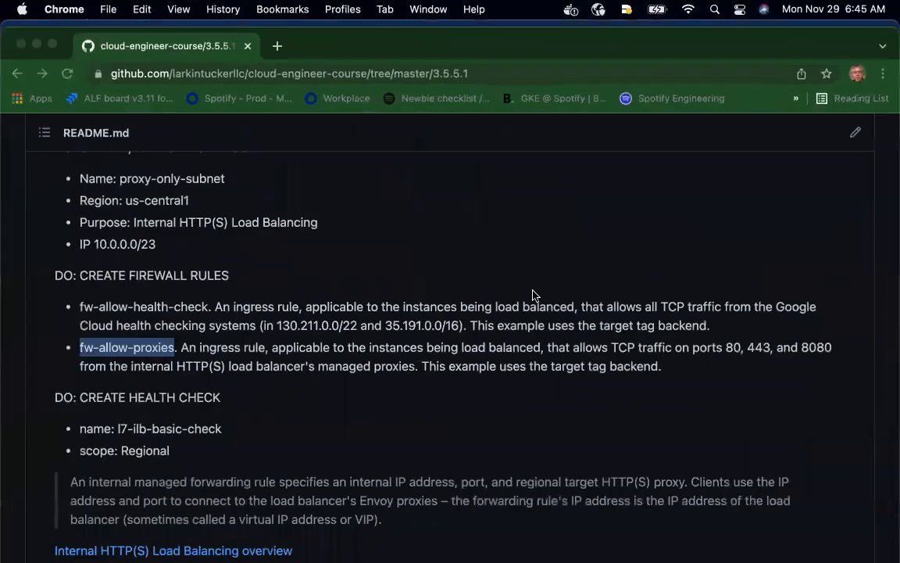
pyautogui.scroll(-1, 529, 302)
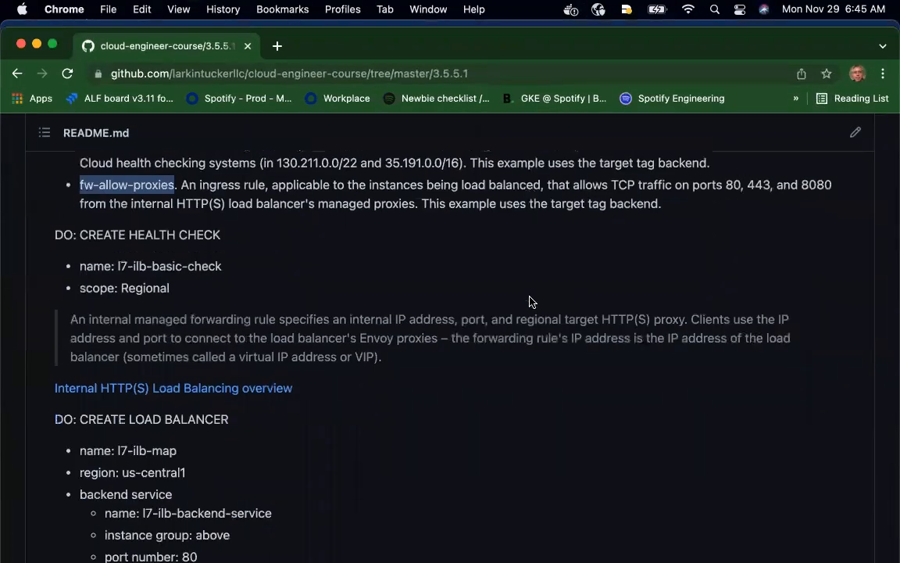
# Copy the health check name l7-ilb-basic-check from the README's CREATE HEALTH CHECK section
pyautogui.scroll(-1, 529, 302)
pyautogui.scroll(1, 529, 302)
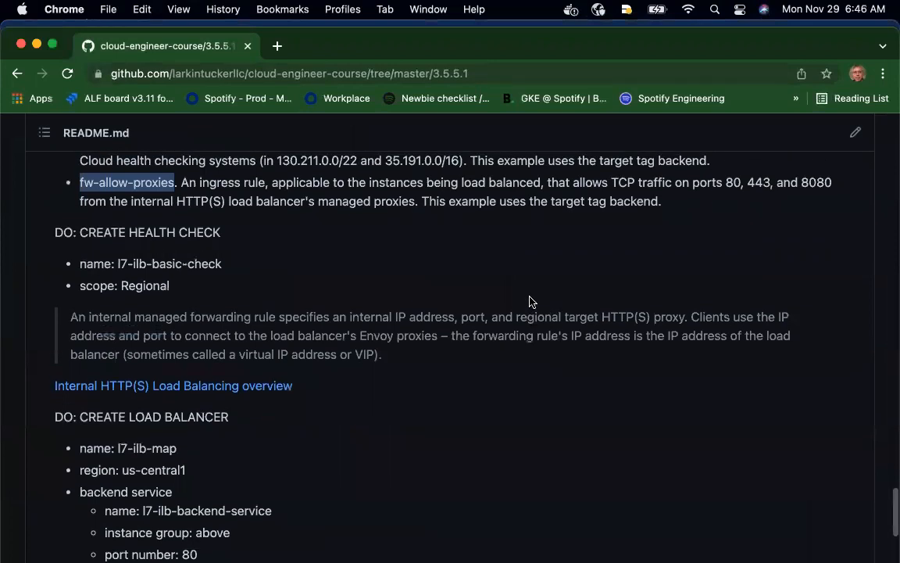
pyautogui.moveTo(225, 264); pyautogui.dragTo(118, 265)
pyautogui.press('super+c')
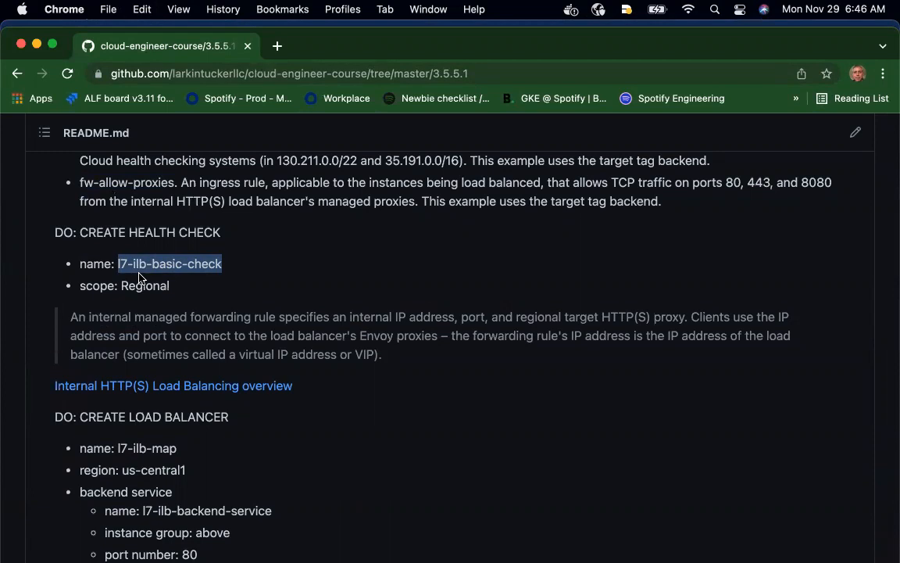
pyautogui.scroll(-3, 140, 278)
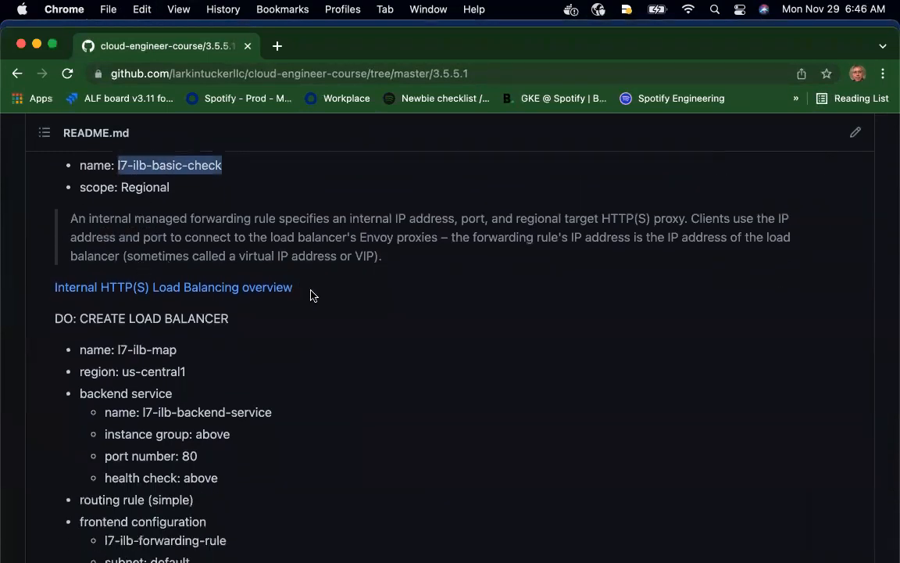
# Switch to the Google Cloud console window and start creating a Compute Engine health check
pyautogui.hotkey('ctrl', 'Up')
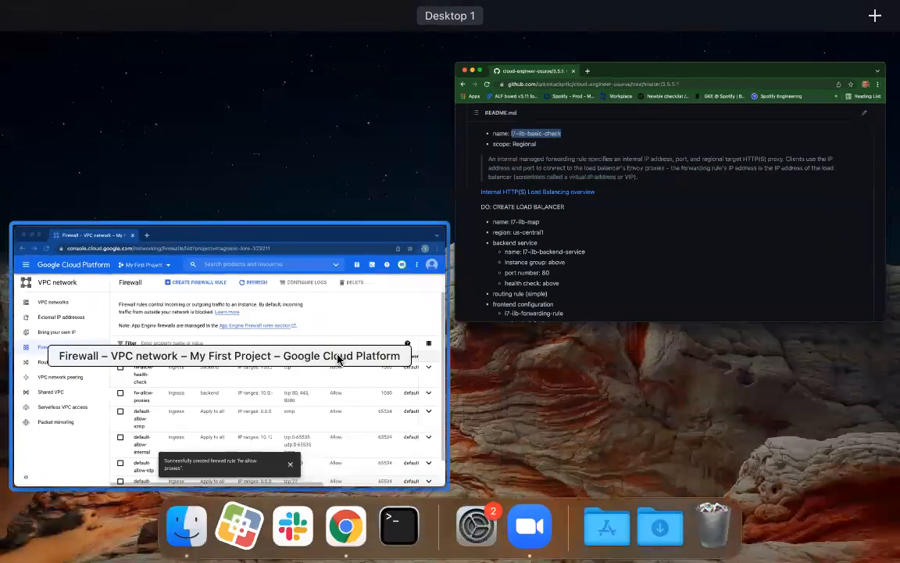
pyautogui.click(365, 321)
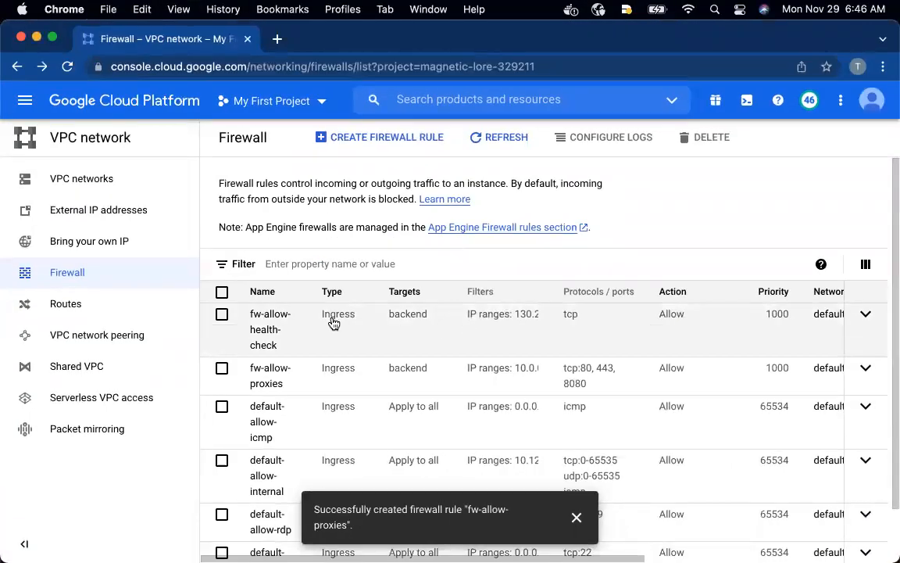
pyautogui.click(24, 109)
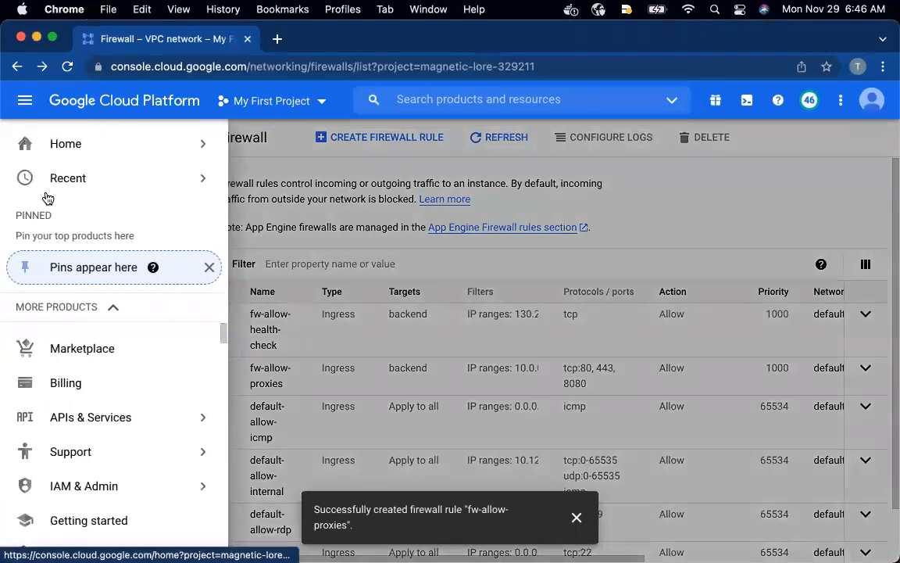
pyautogui.scroll(-1, 59, 332)
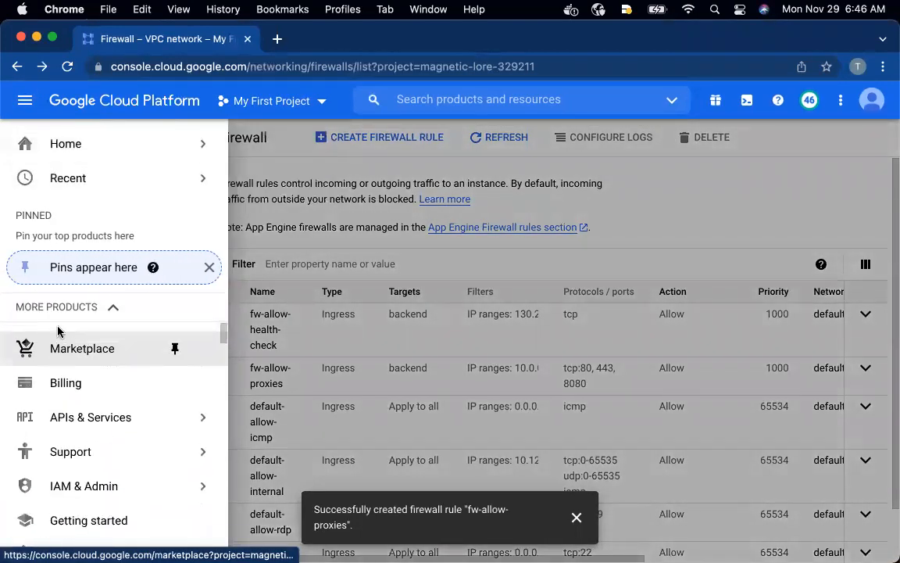
pyautogui.scroll(-5, 59, 332)
pyautogui.moveTo(92, 371)
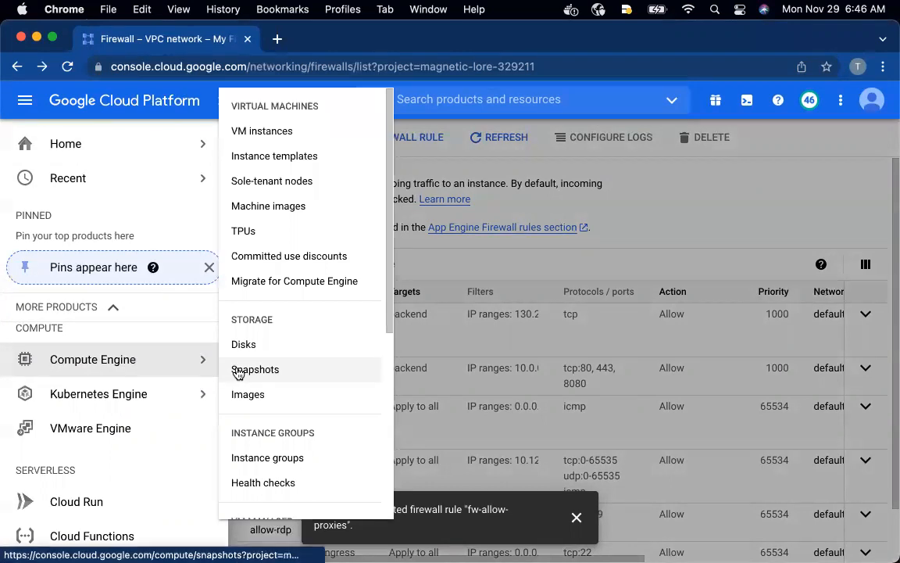
pyautogui.click(243, 481)
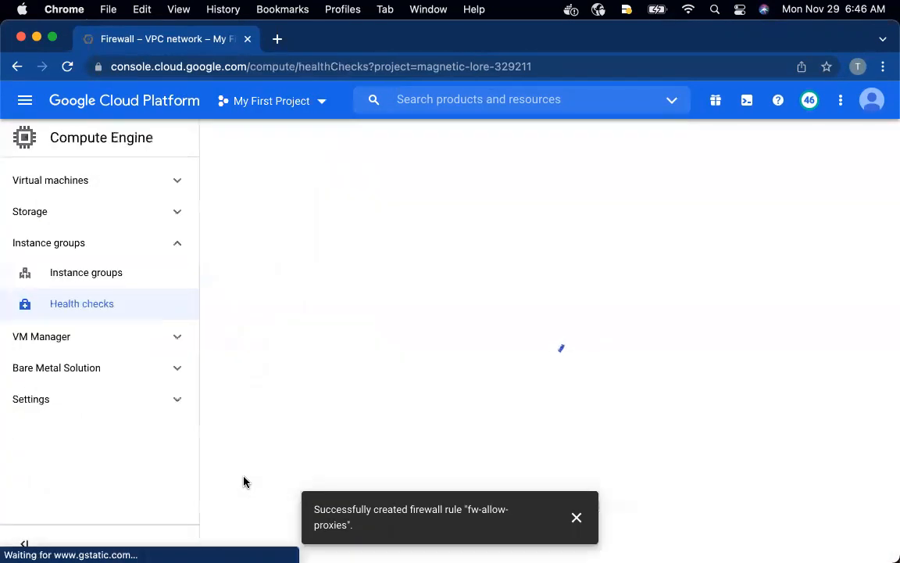
pyautogui.click(381, 349)
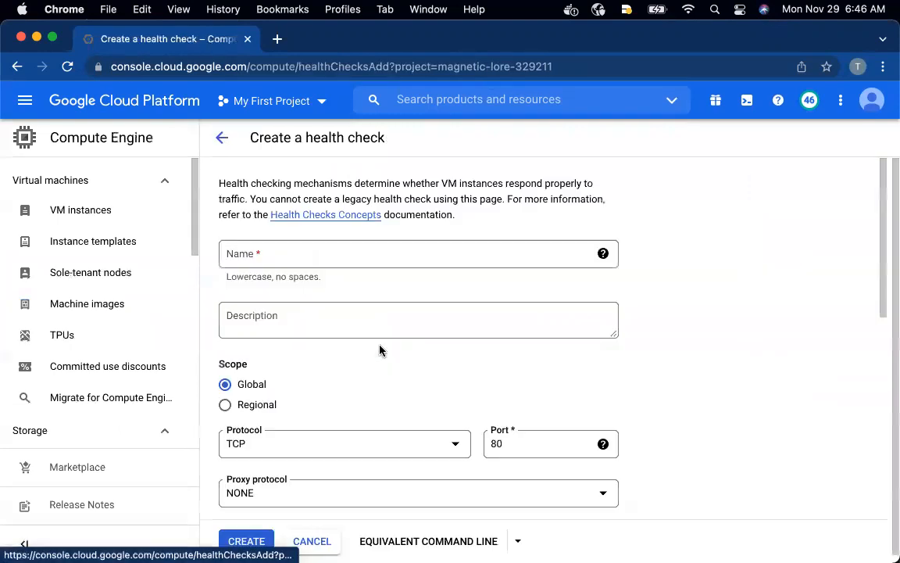
# Name the health check l7-ilb-basic-check and set its scope to Regional
pyautogui.click(275, 255)
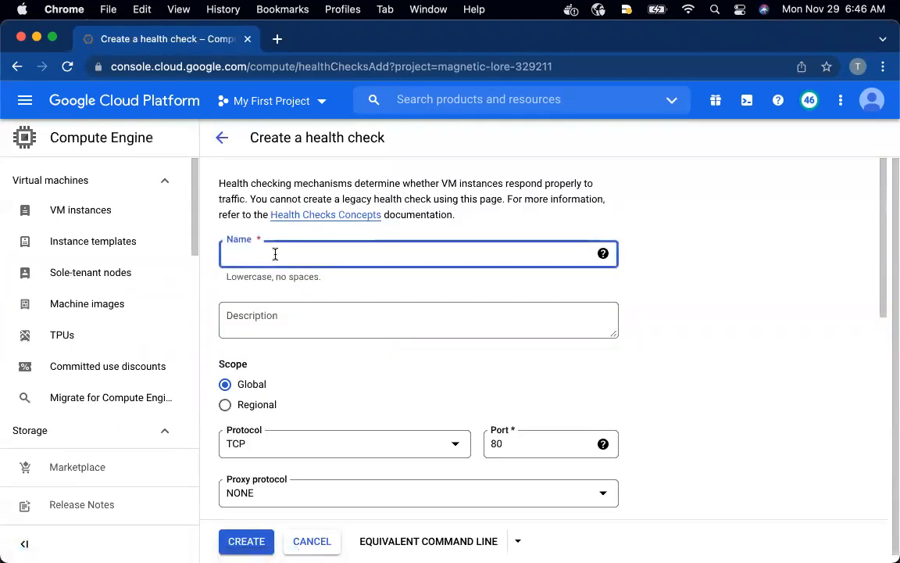
pyautogui.press('super+v')
pyautogui.click(332, 287)
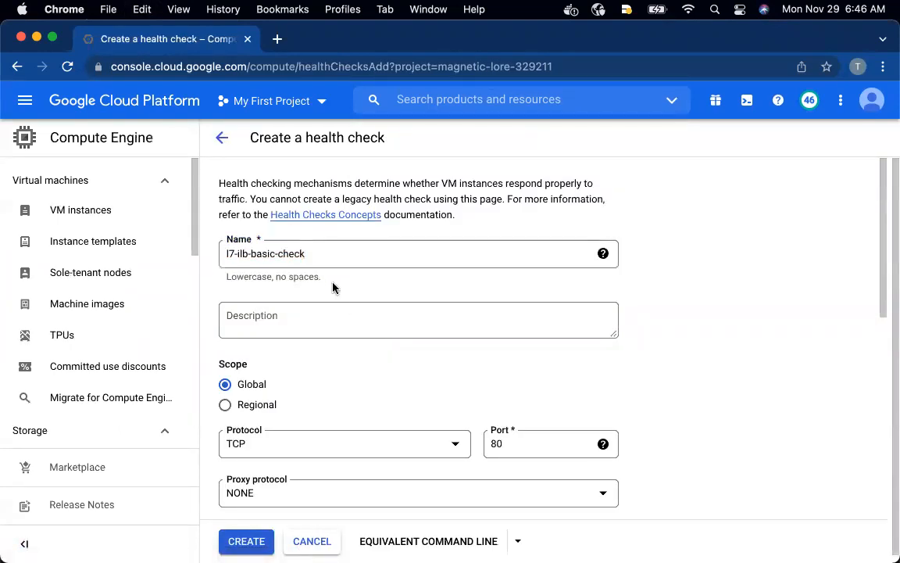
pyautogui.scroll(-1, 288, 400)
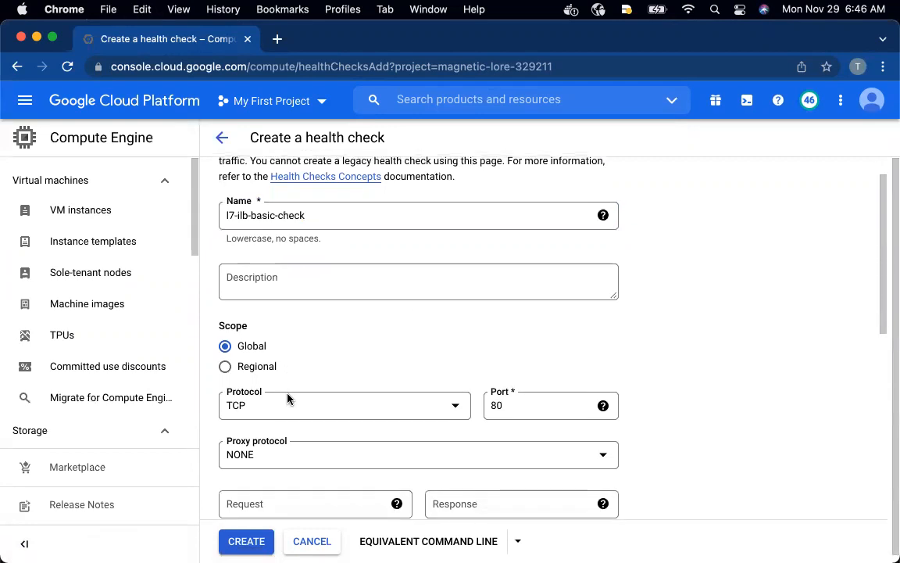
pyautogui.click(226, 347)
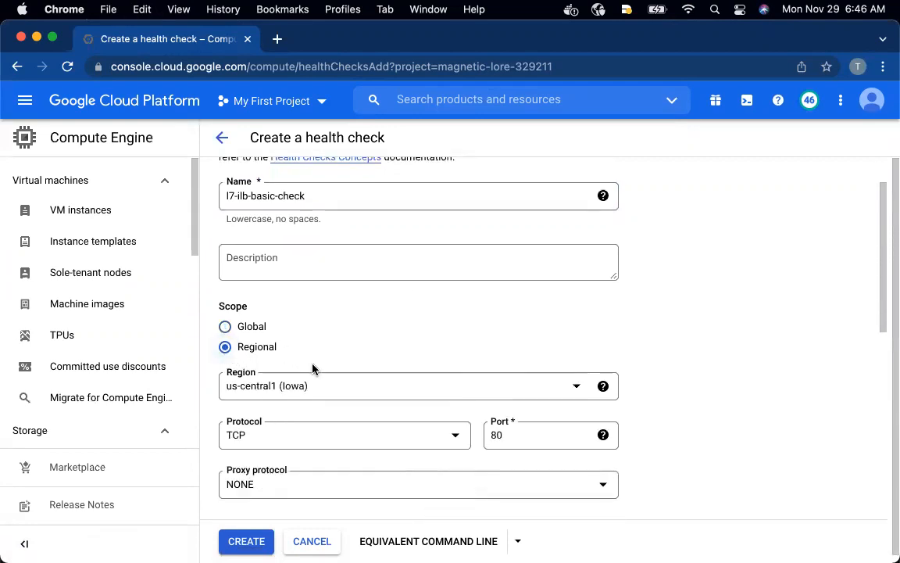
# Review the remaining health check settings against the GitHub README, and create the health check in the Google Cloud console
pyautogui.scroll(-1, 312, 392)
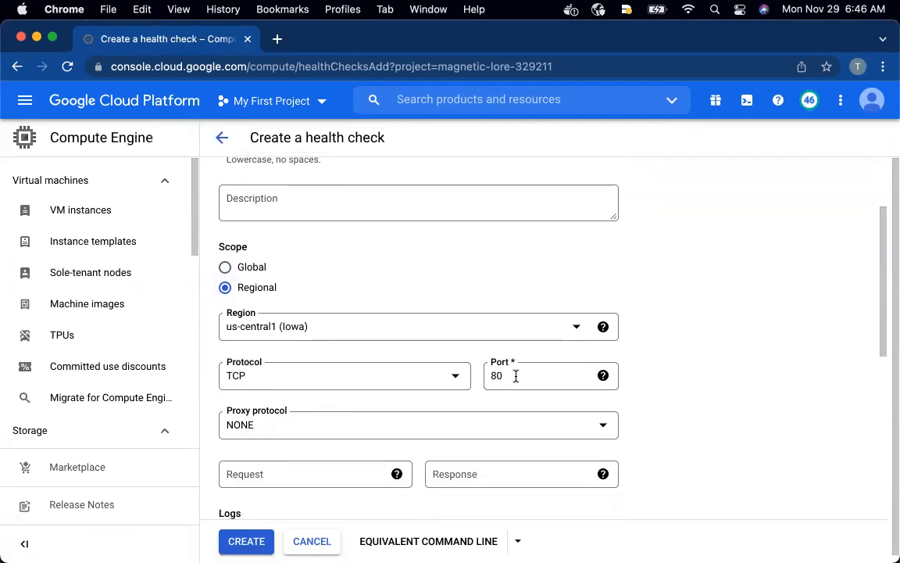
pyautogui.scroll(-5, 516, 376)
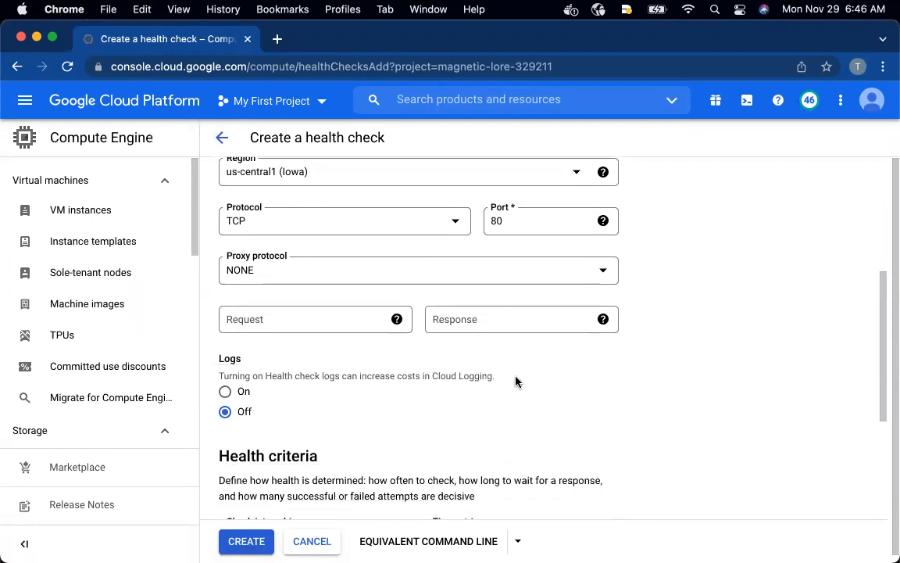
pyautogui.hotkey('ctrl', 'Up')
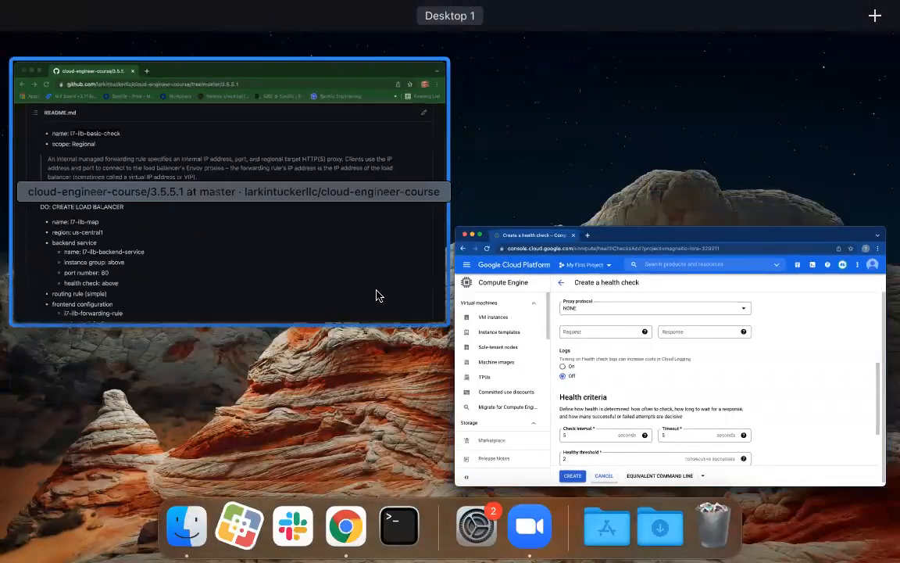
pyautogui.click(376, 296)
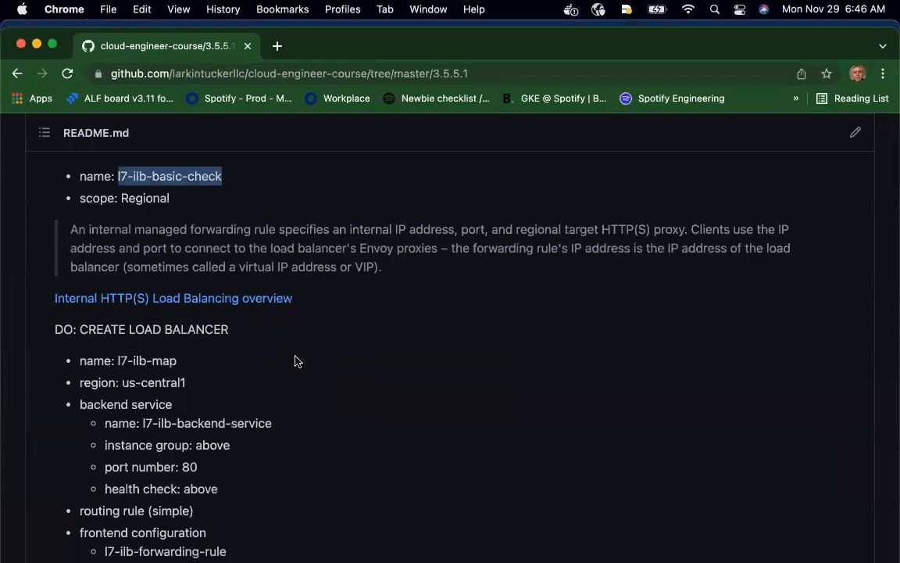
pyautogui.scroll(1, 291, 351)
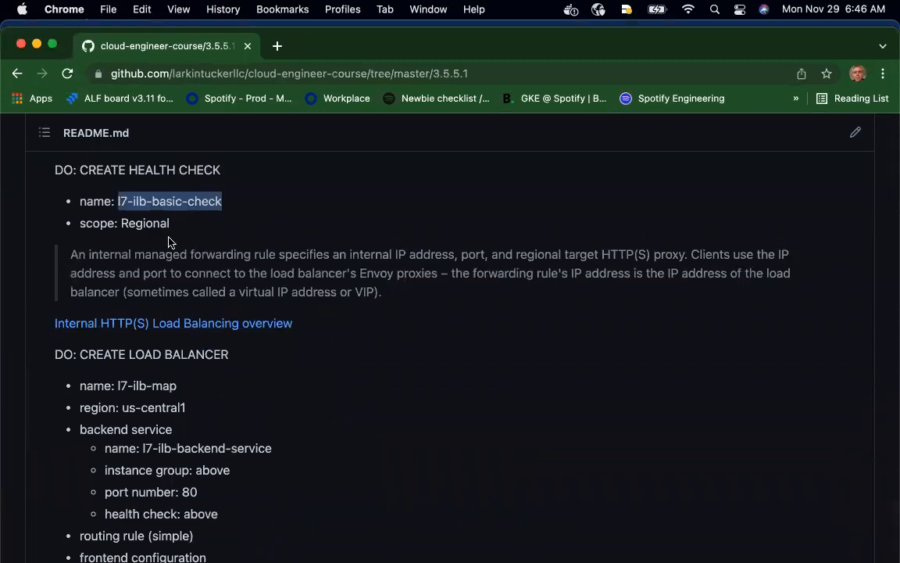
pyautogui.hotkey('ctrl', 'Up')
pyautogui.click(408, 401)
pyautogui.scroll(-2, 462, 384)
pyautogui.click(242, 541)
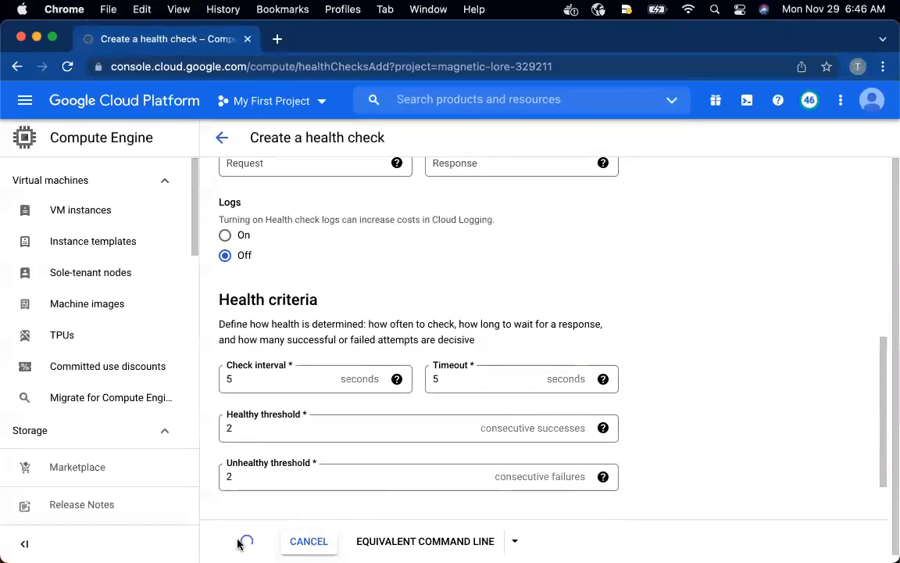
# Switch to the GitHub README window and copy the load balancer name l7-ilb-map
pyautogui.hotkey('ctrl', 'Up')
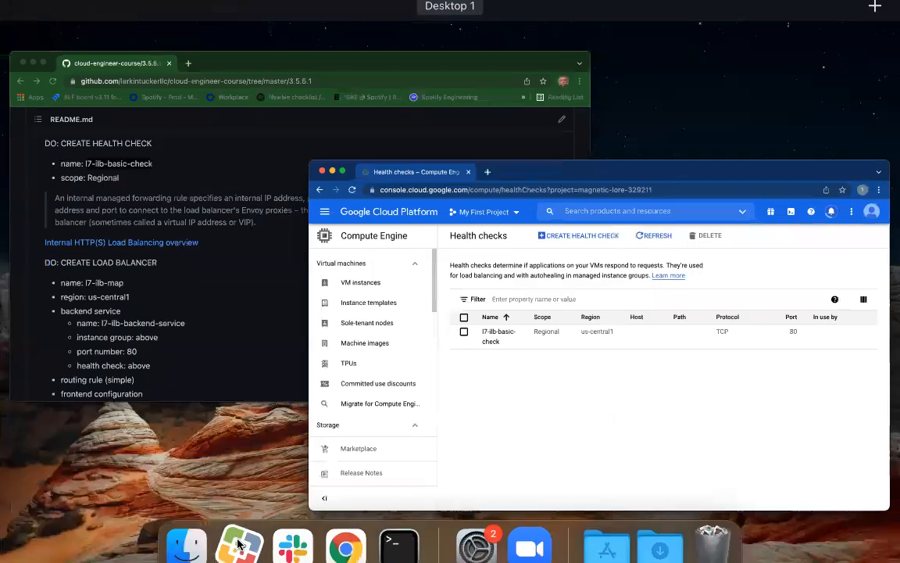
pyautogui.click(237, 291)
pyautogui.scroll(-5, 266, 370)
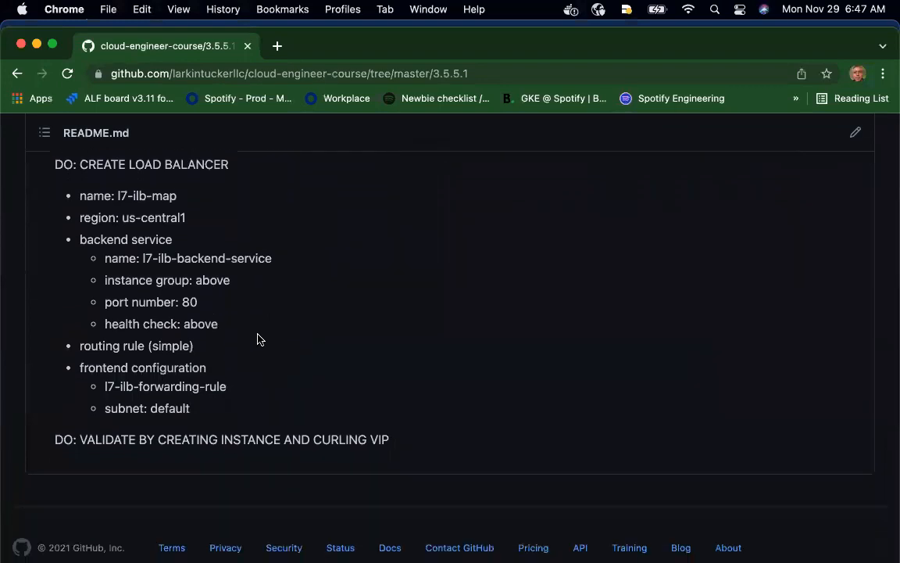
pyautogui.moveTo(177, 197); pyautogui.dragTo(118, 196)
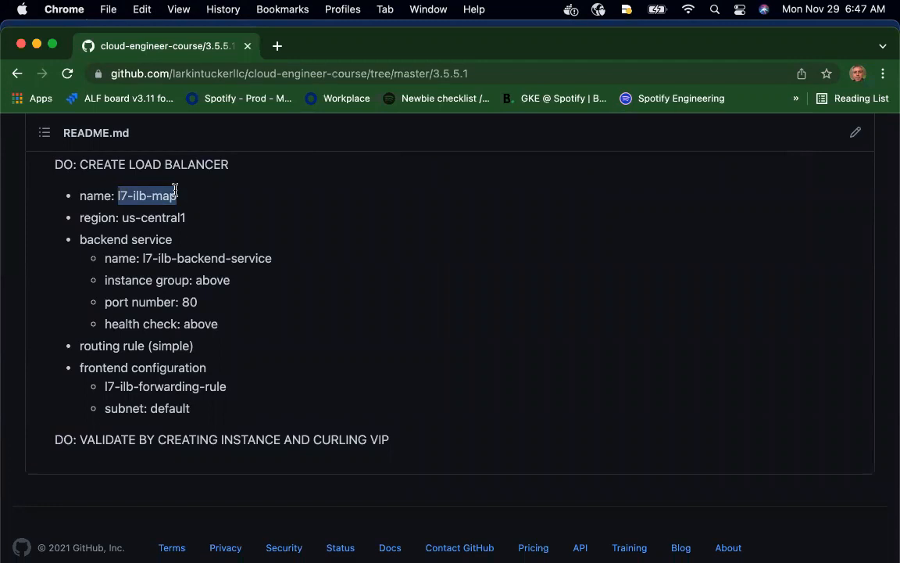
pyautogui.press('super+c')
# Return to the Google Cloud console window and open the Load balancing page of Network services
pyautogui.hotkey('ctrl', 'Up')
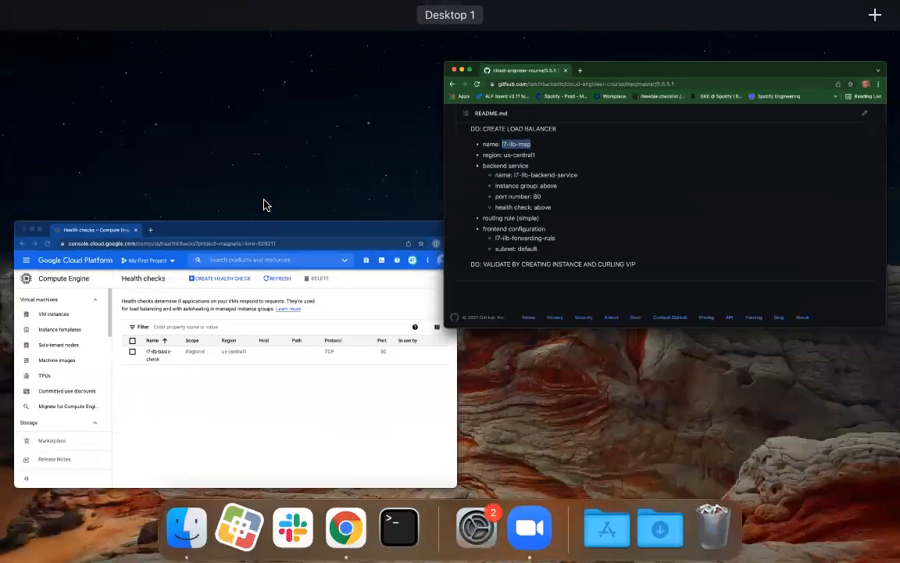
pyautogui.click(288, 455)
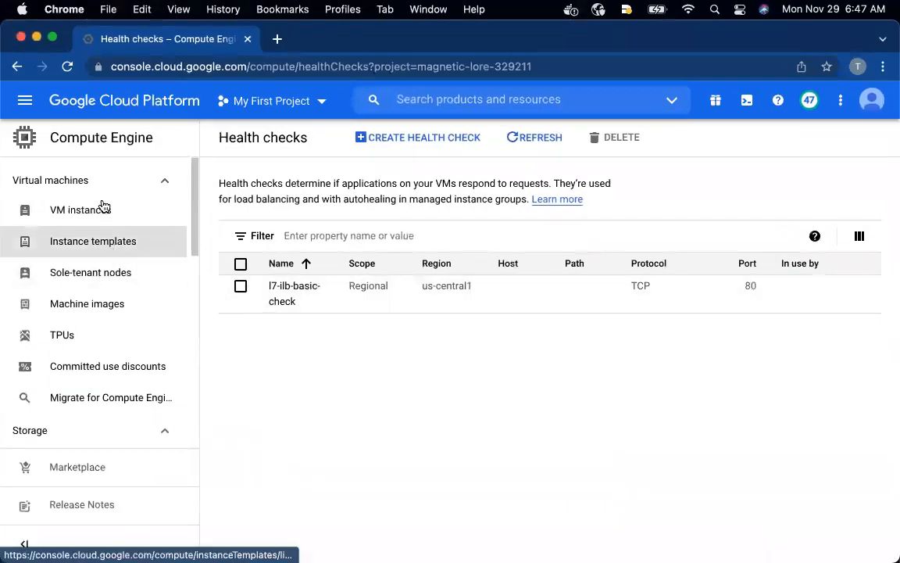
pyautogui.click(25, 100)
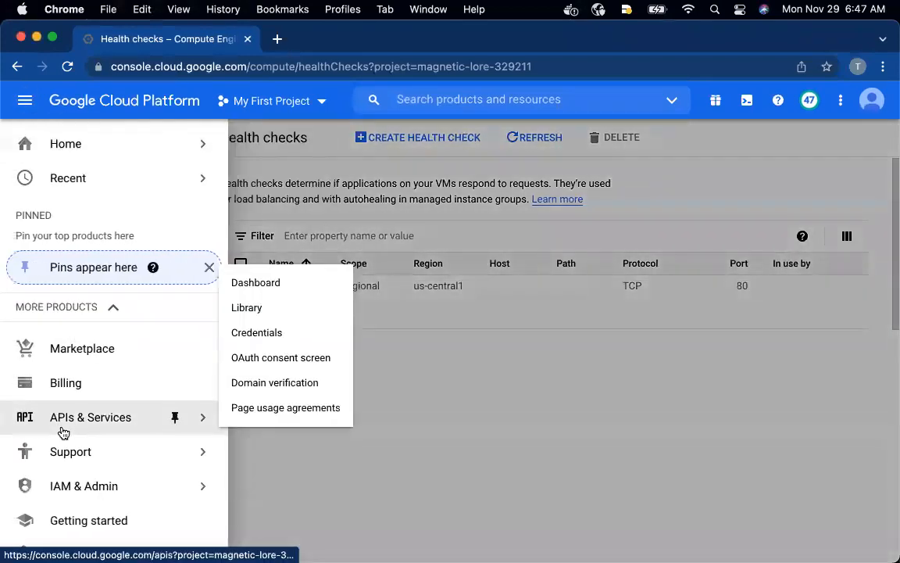
pyautogui.scroll(-5, 63, 428)
pyautogui.scroll(-10, 63, 432)
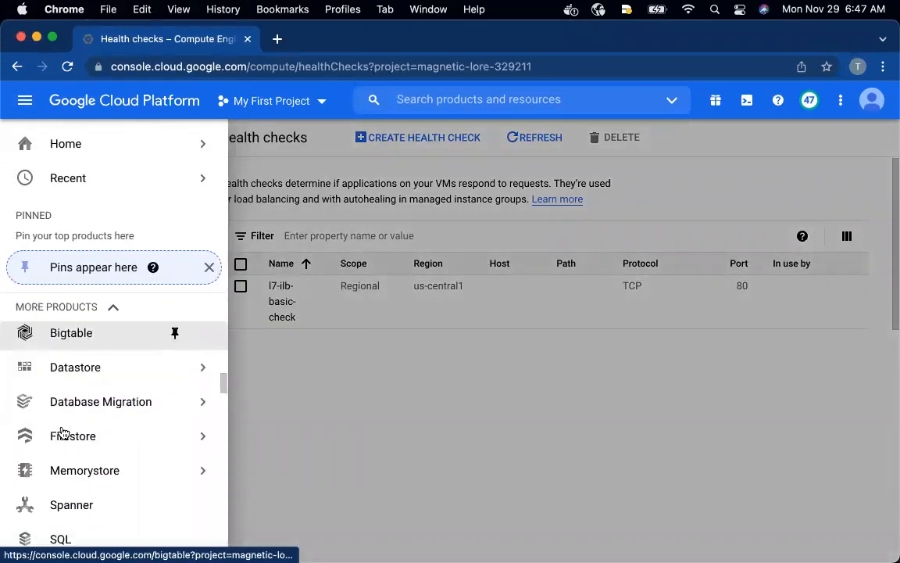
pyautogui.scroll(-6, 62, 432)
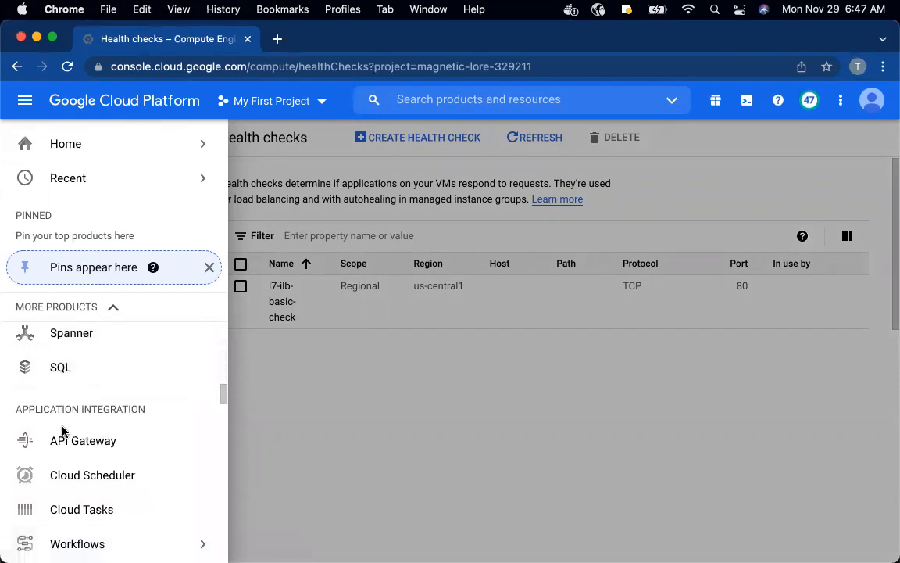
pyautogui.scroll(-4, 63, 432)
pyautogui.moveTo(80, 372)
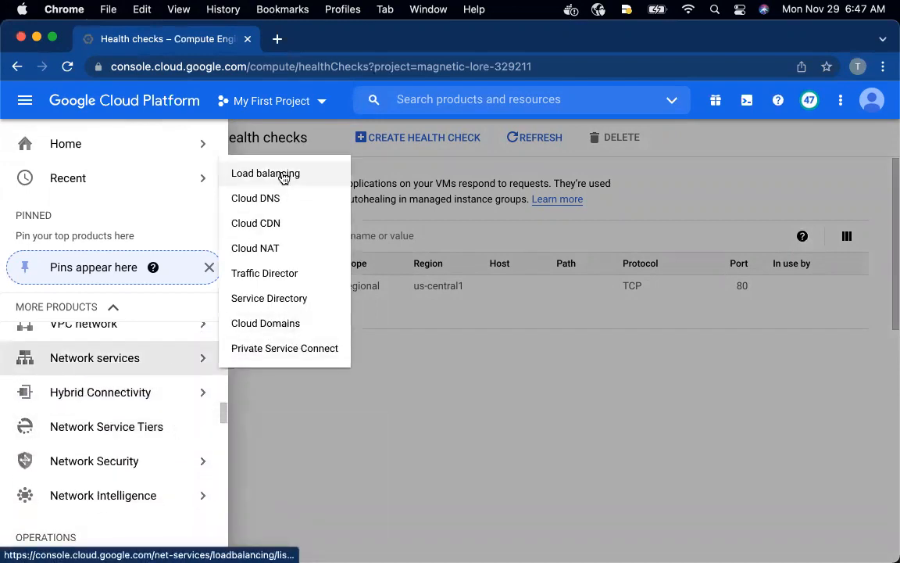
pyautogui.click(256, 174)
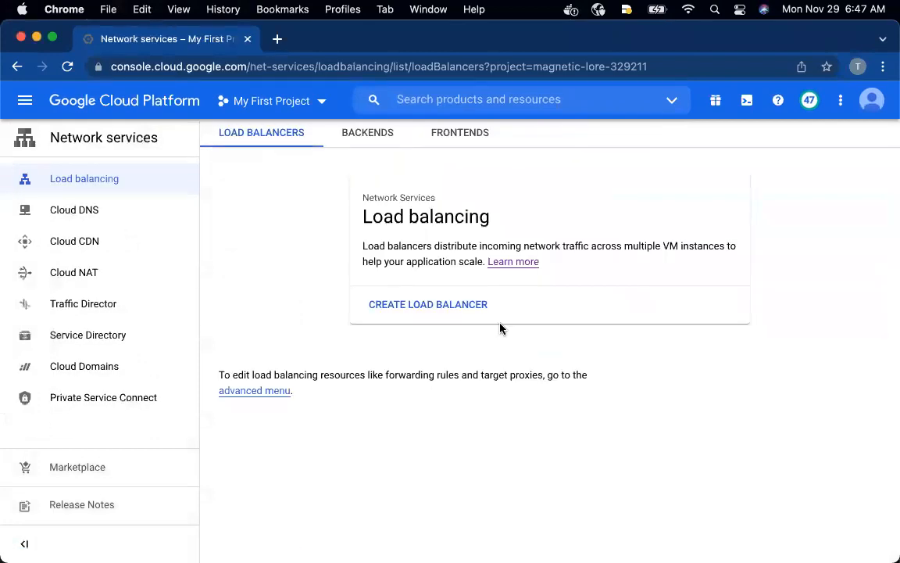
# Start a new HTTP(S) load balancer for traffic only between my VMs and name it l7-ilb-map
pyautogui.click(467, 308)
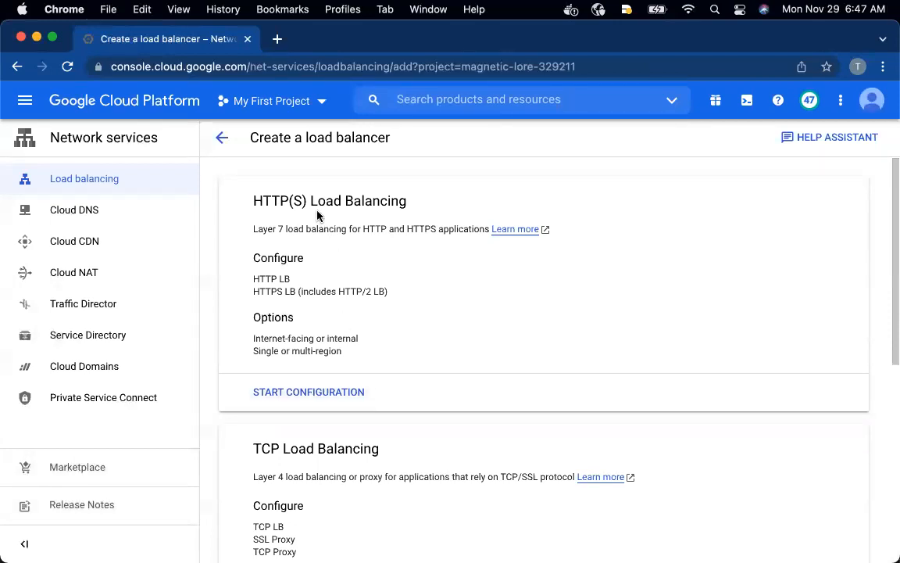
pyautogui.click(305, 393)
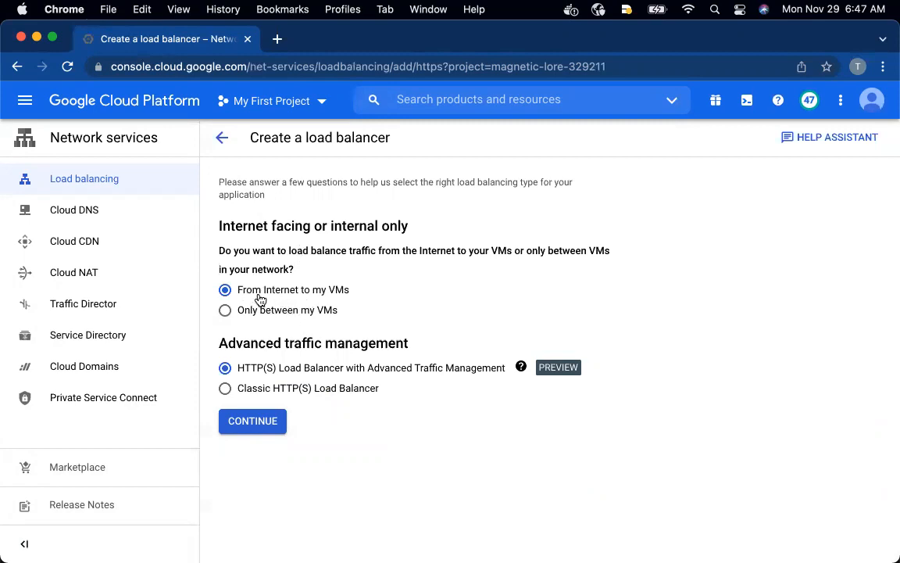
pyautogui.click(244, 316)
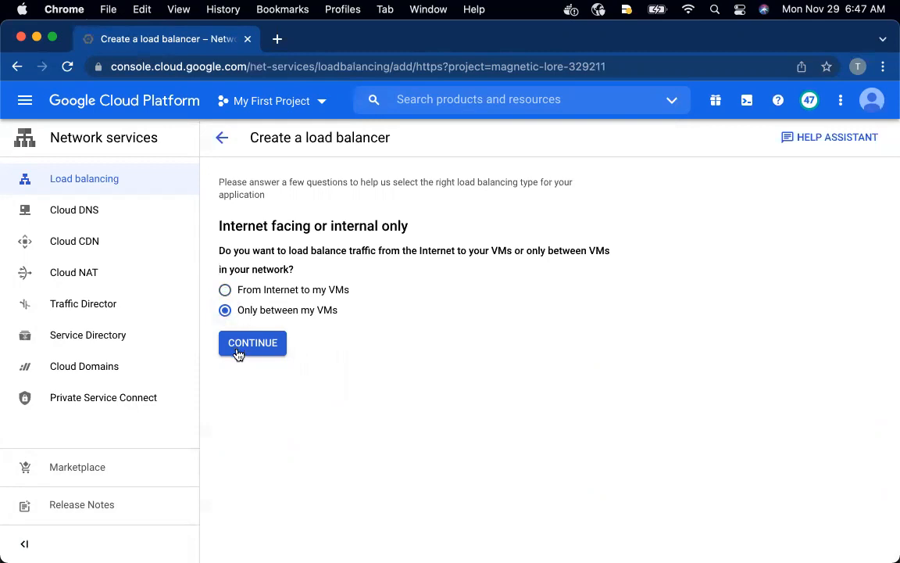
pyautogui.click(237, 351)
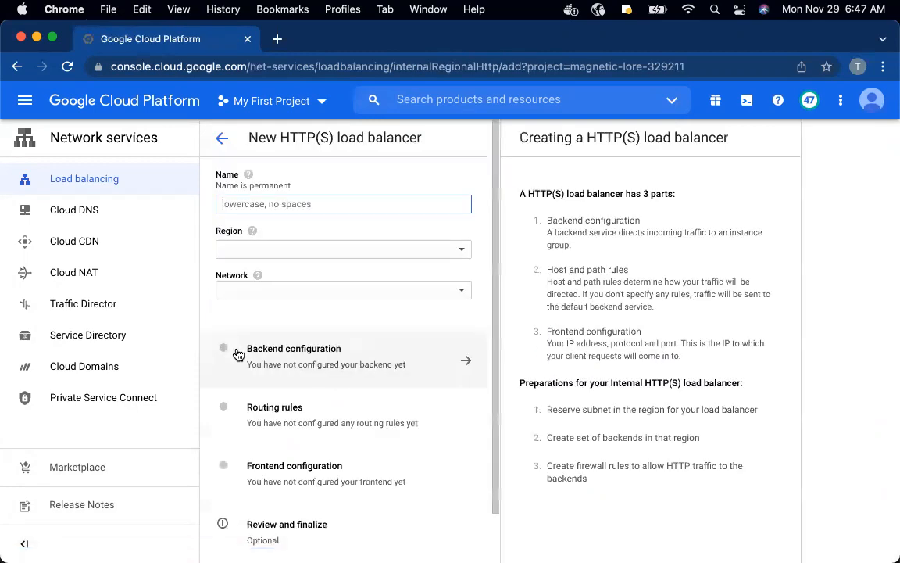
pyautogui.write('l7-ilb-map')
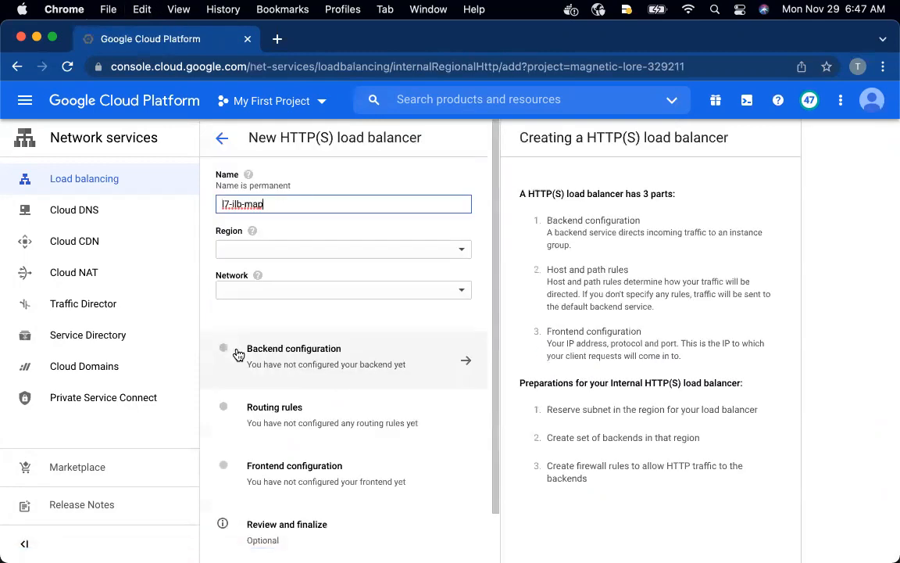
# Set the load balancer's region to us-central1 and its network to default
pyautogui.click(388, 234)
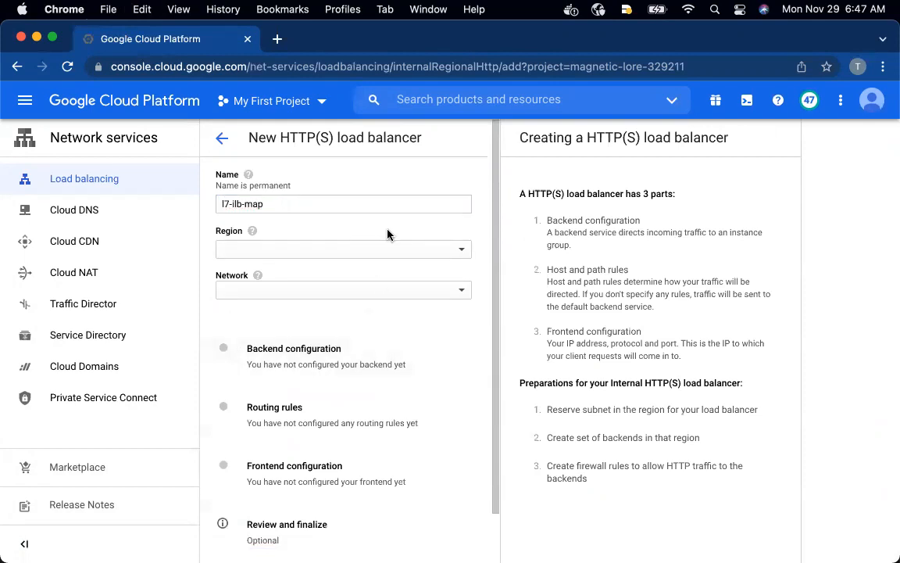
pyautogui.click(461, 256)
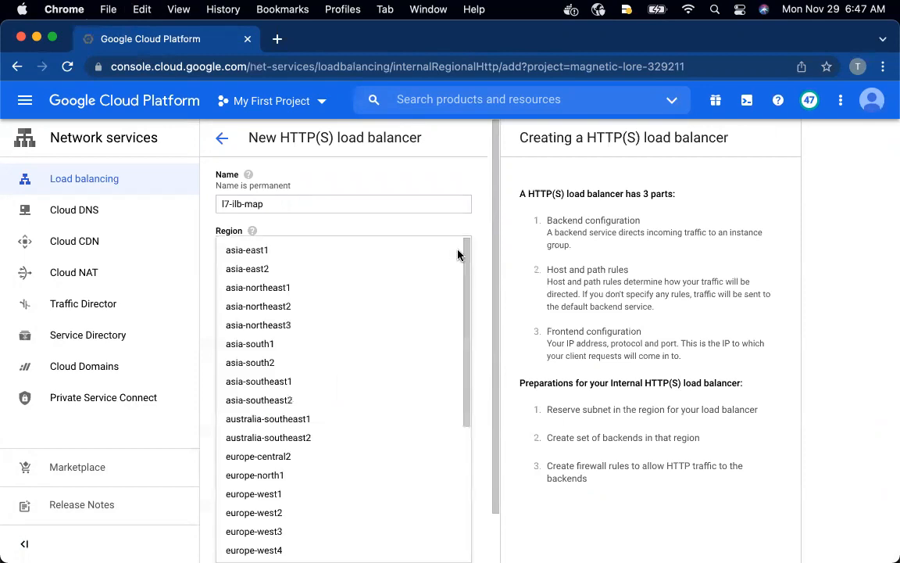
pyautogui.scroll(-5, 336, 418)
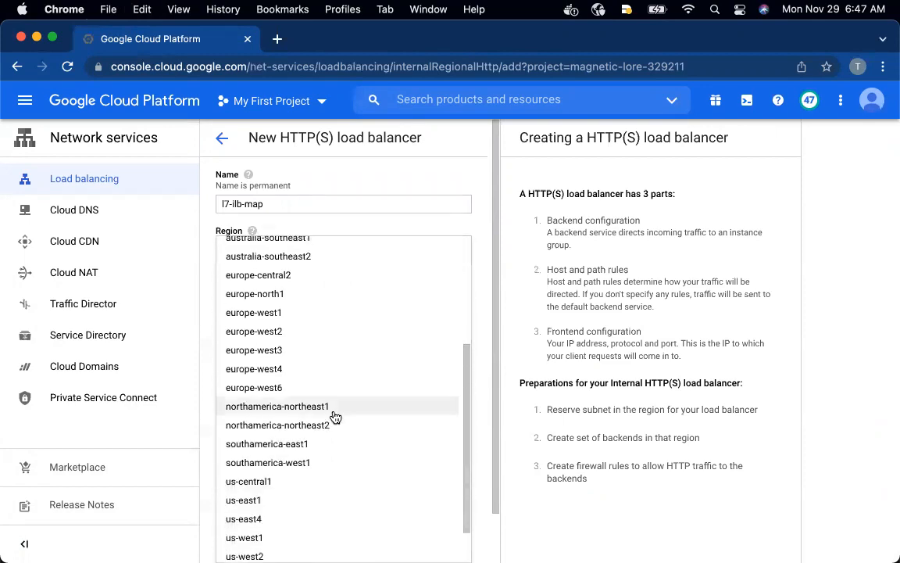
pyautogui.click(294, 434)
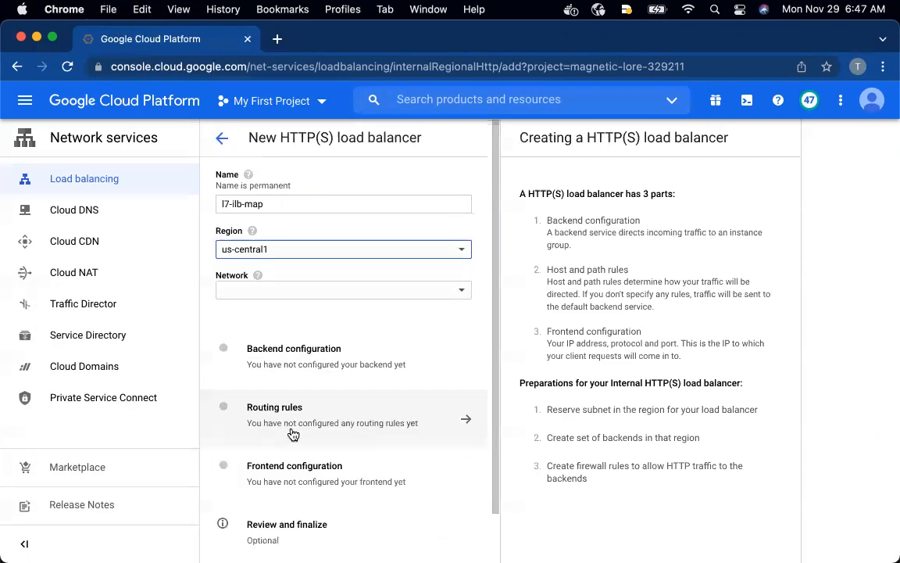
pyautogui.click(398, 289)
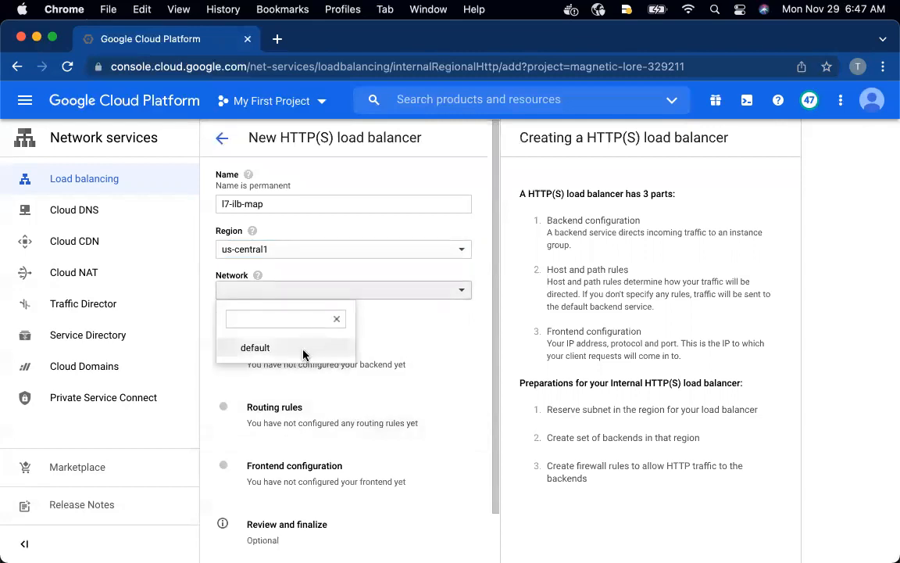
pyautogui.click(305, 352)
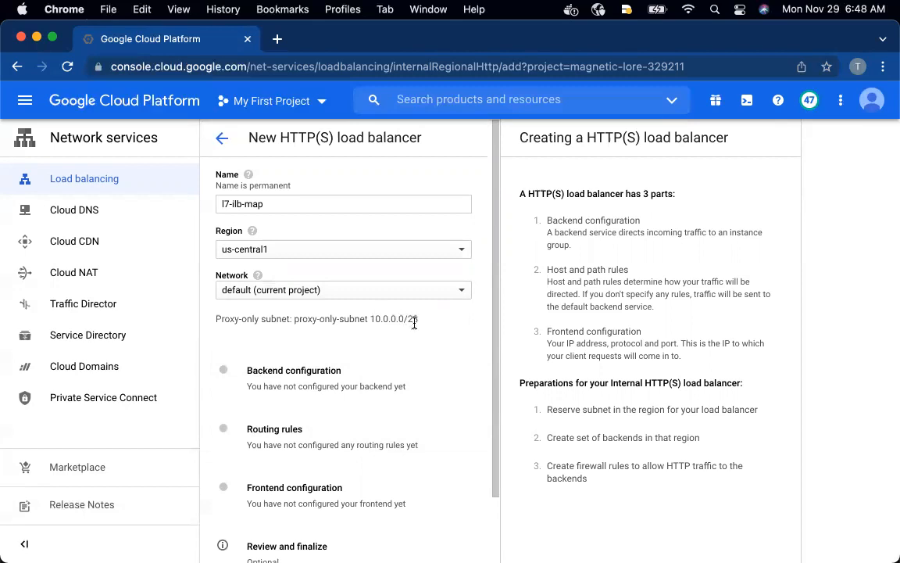
# Open the backend configuration of the load balancer and start creating a new backend service
pyautogui.scroll(-3, 368, 372)
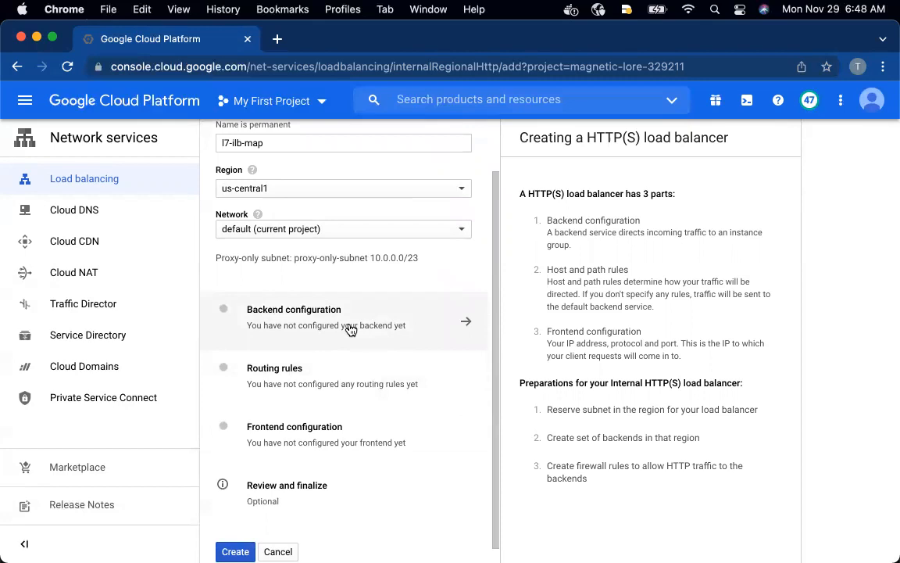
pyautogui.click(350, 329)
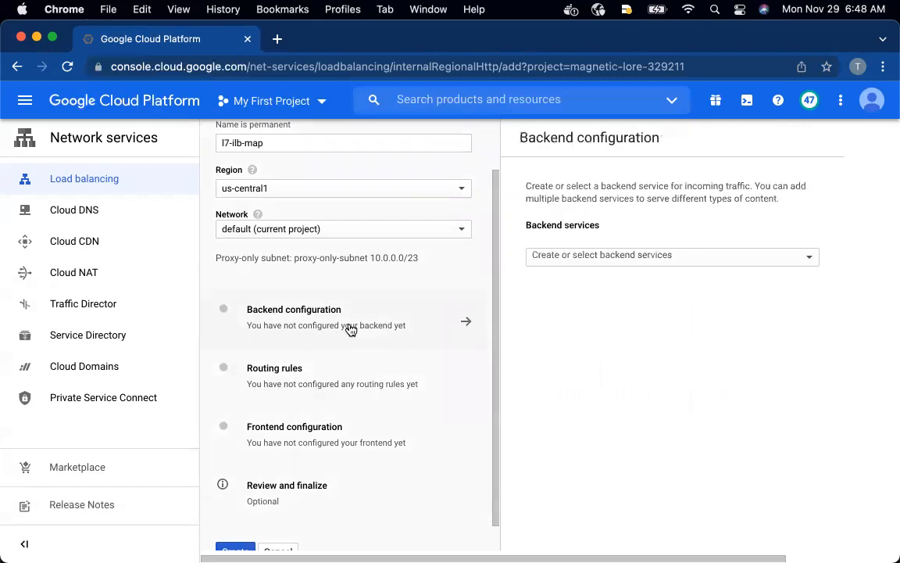
pyautogui.click(644, 255)
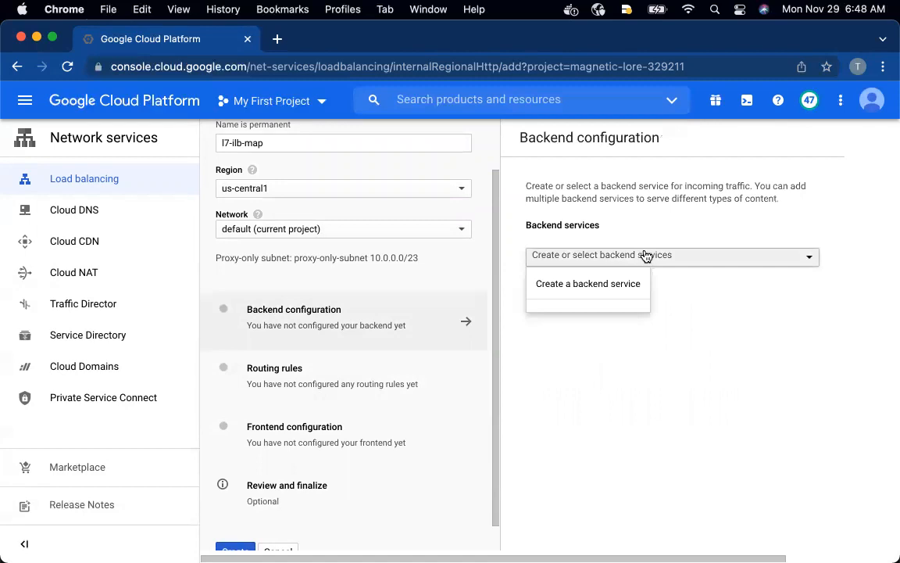
pyautogui.click(602, 286)
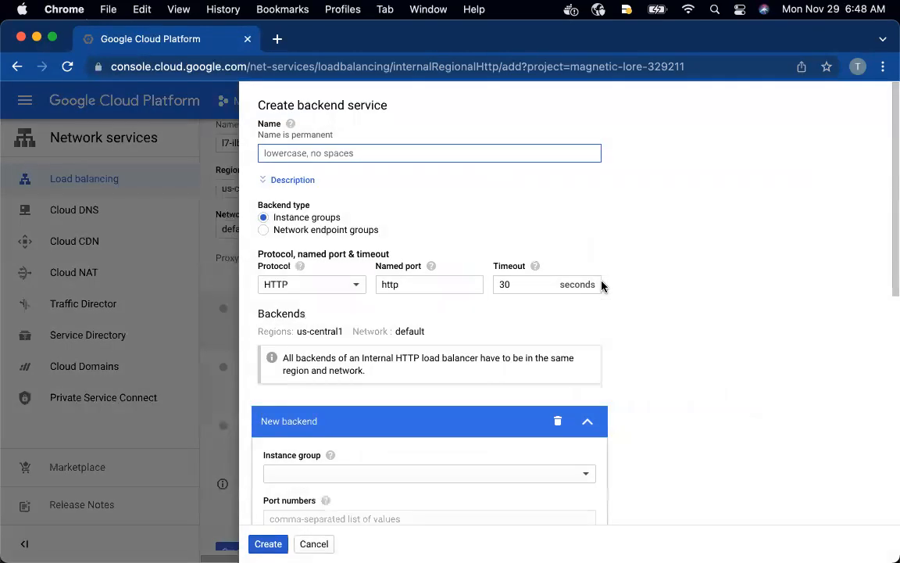
# Copy l7-ilb-backend-service from the GitHub README window and enter it as the backend service's name in the Google Cloud console
pyautogui.hotkey('ctrl', 'Up')
pyautogui.click(366, 249)
pyautogui.moveTo(274, 260); pyautogui.dragTo(142, 264)
pyautogui.press('super+c')
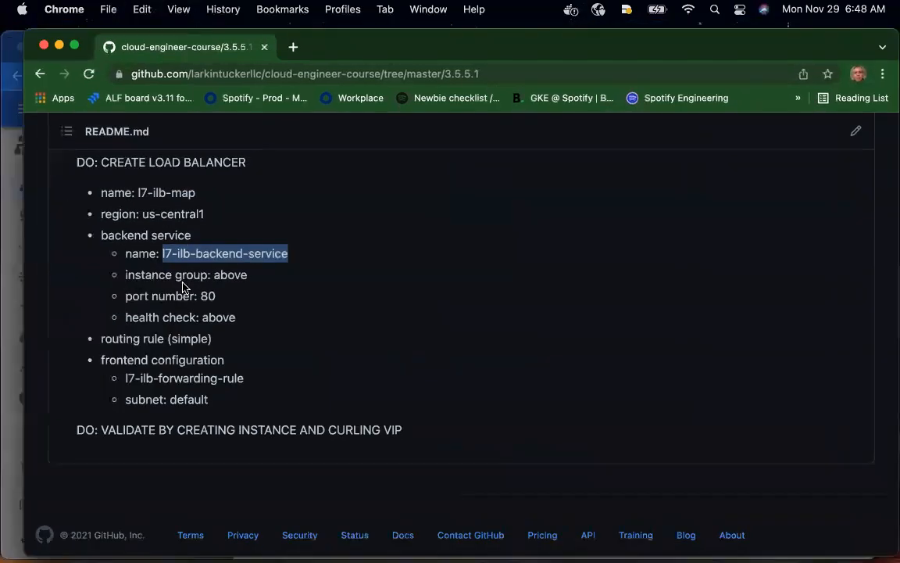
pyautogui.hotkey('ctrl', 'Up')
pyautogui.click(291, 307)
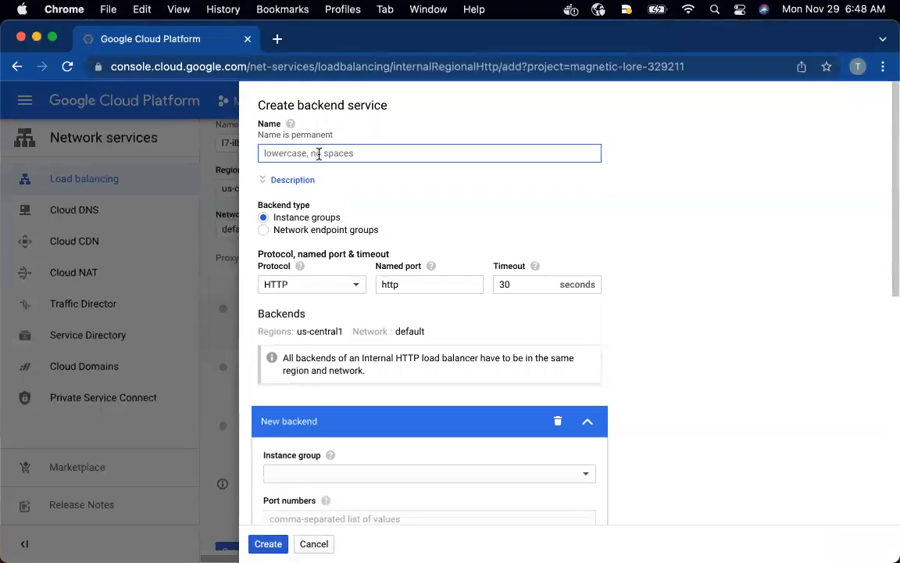
pyautogui.press('super+v')
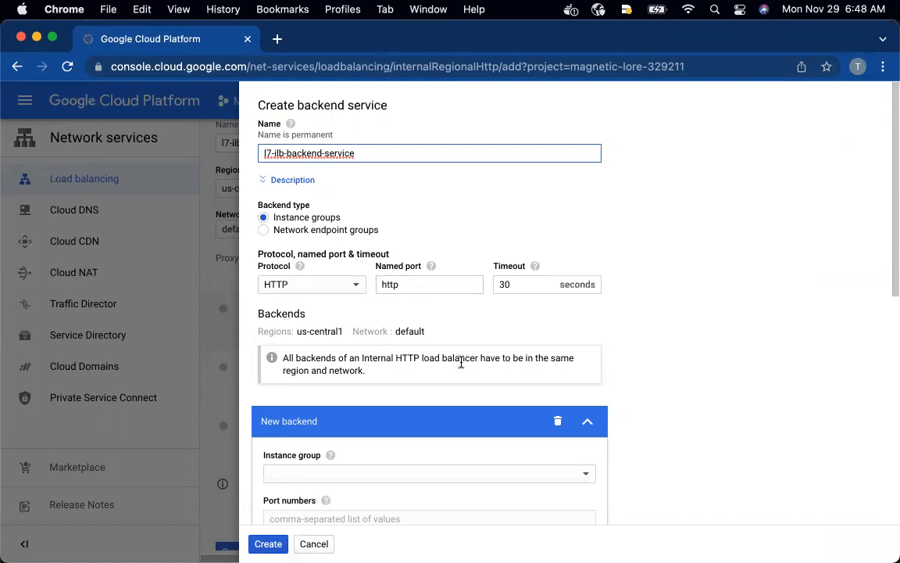
# Select instance-group-1 (us-central1, multi-zone) as the instance group of the new backend
pyautogui.scroll(-3, 446, 374)
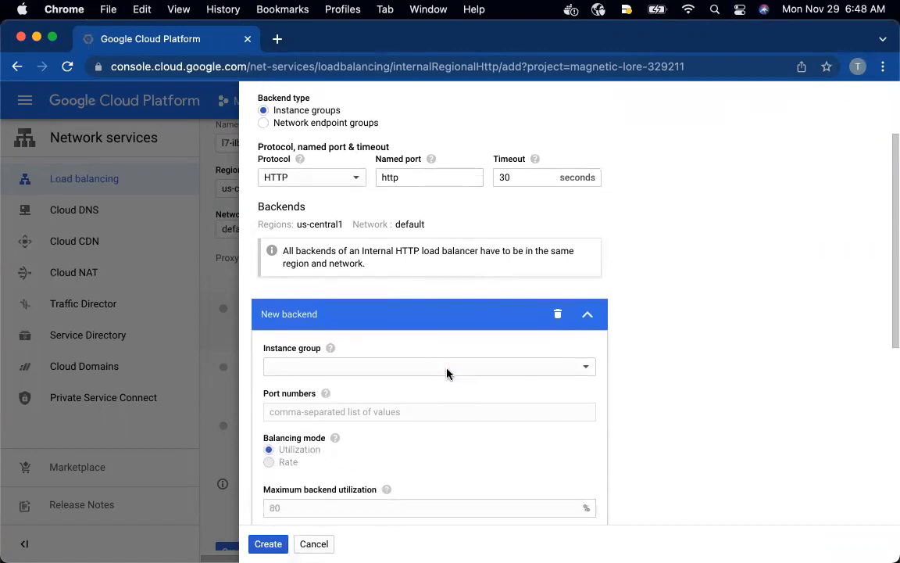
pyautogui.click(441, 364)
pyautogui.click(434, 363)
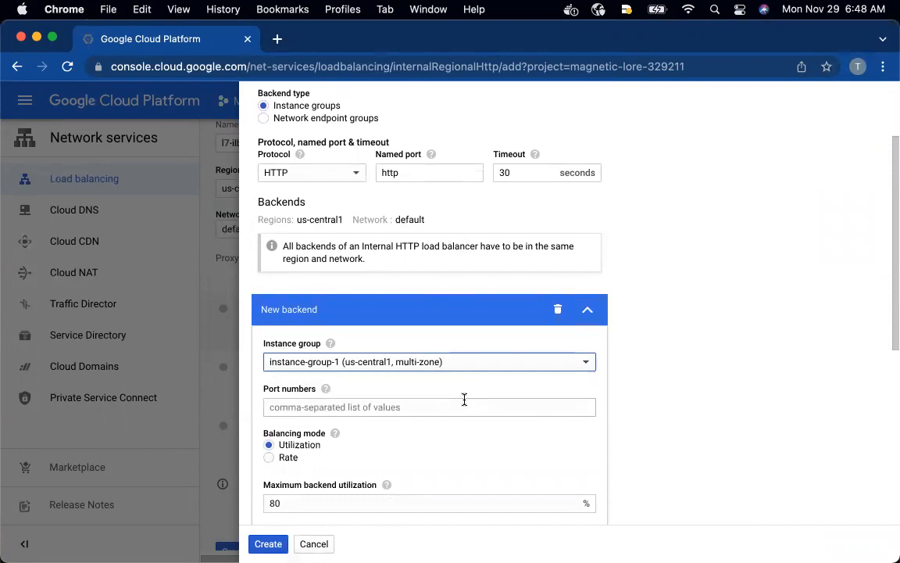
# Read the help for the backend's port numbers, review the protocol settings, and set the port number to 80
pyautogui.scroll(-1, 465, 400)
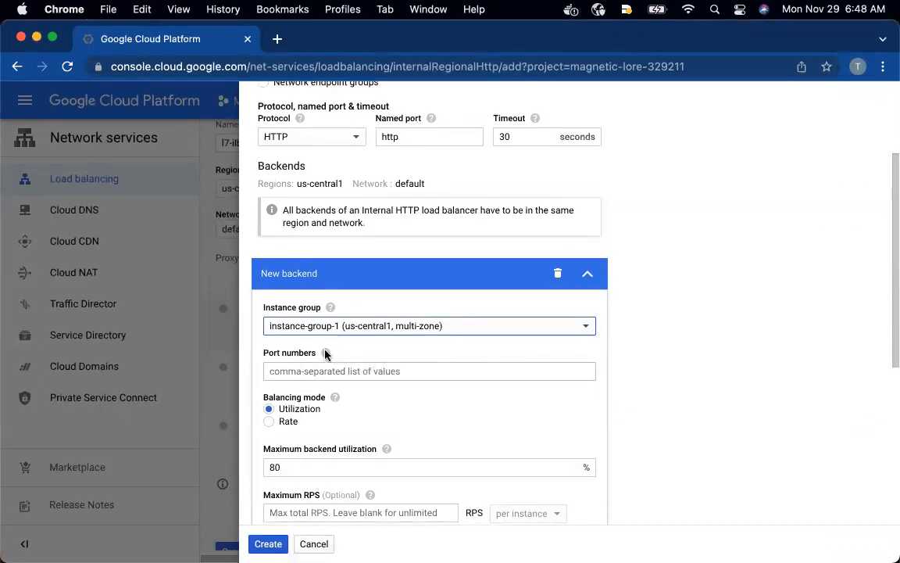
pyautogui.moveTo(327, 355)
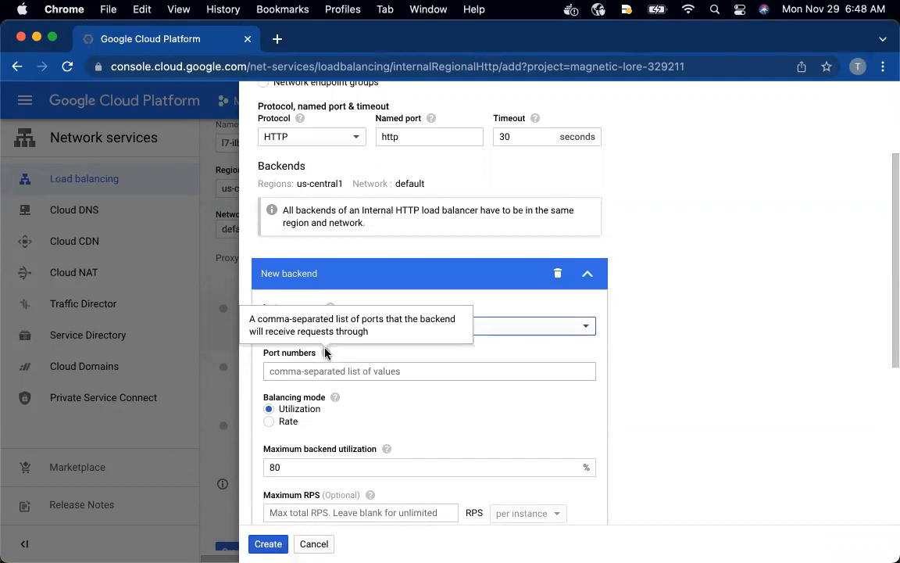
pyautogui.scroll(1, 358, 386)
pyautogui.scroll(1, 358, 385)
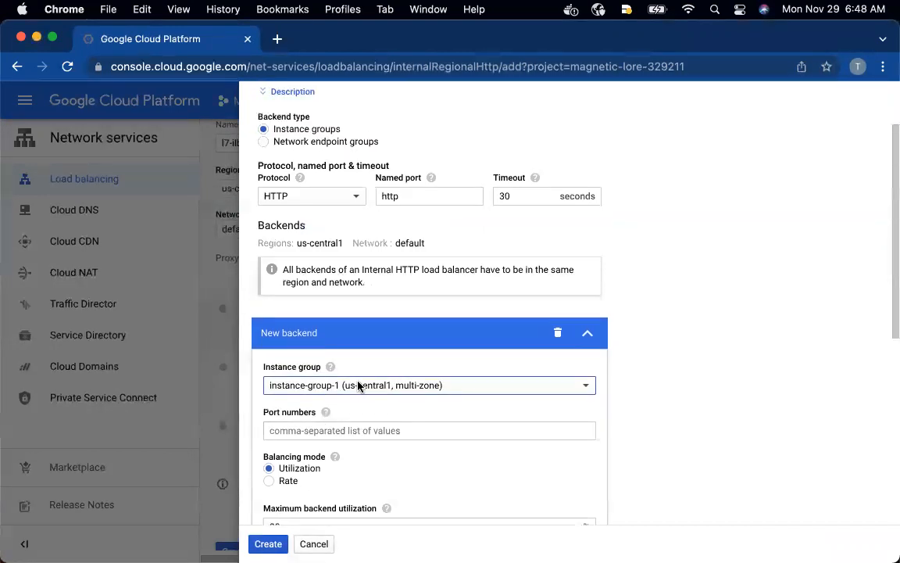
pyautogui.scroll(1, 358, 385)
pyautogui.scroll(-1, 358, 383)
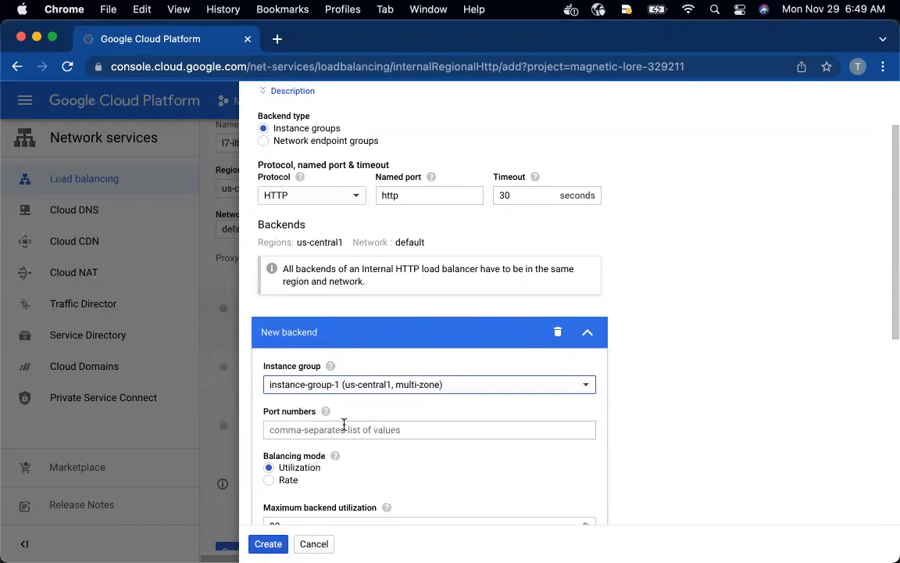
pyautogui.click(315, 428)
pyautogui.click(288, 459)
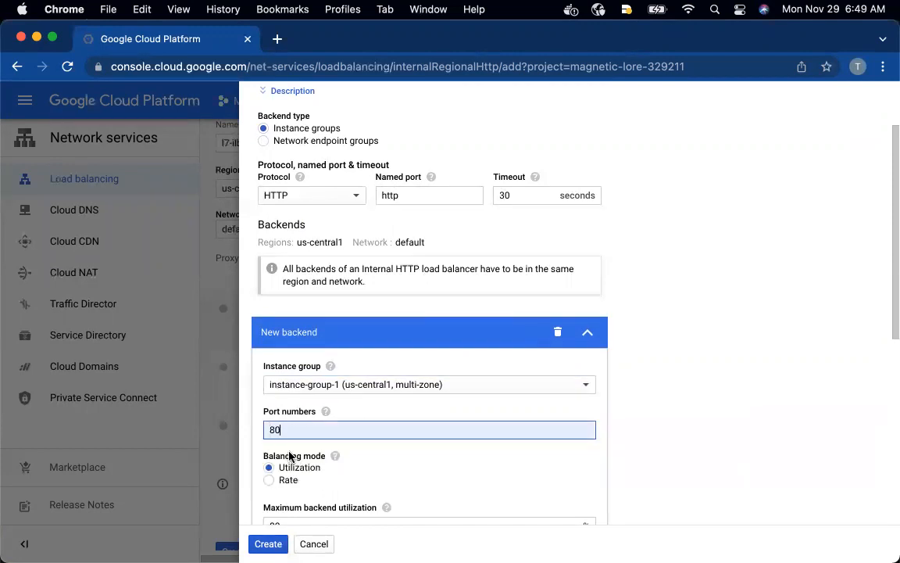
# Review the backend's balancing mode, utilization and capacity settings, and finish the new backend with them
pyautogui.scroll(-5, 381, 434)
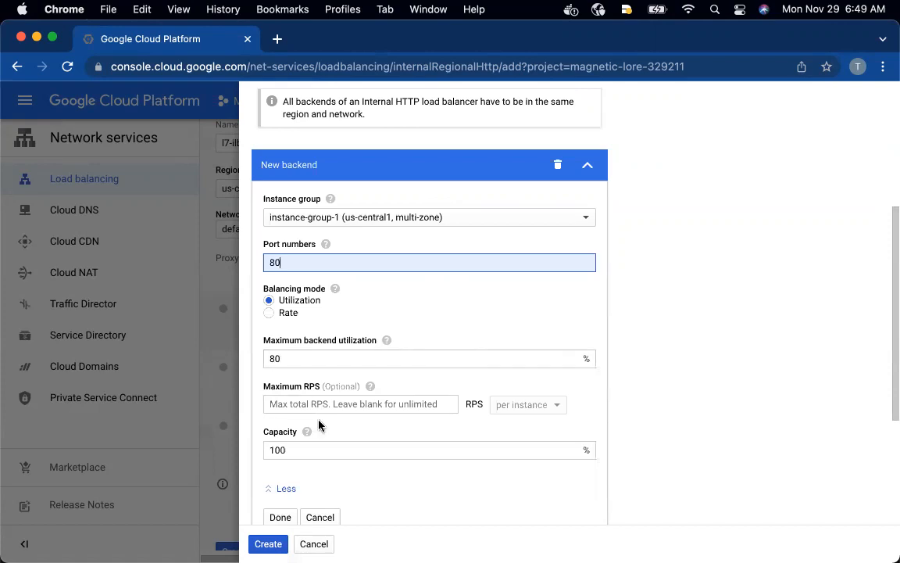
pyautogui.scroll(-2, 319, 424)
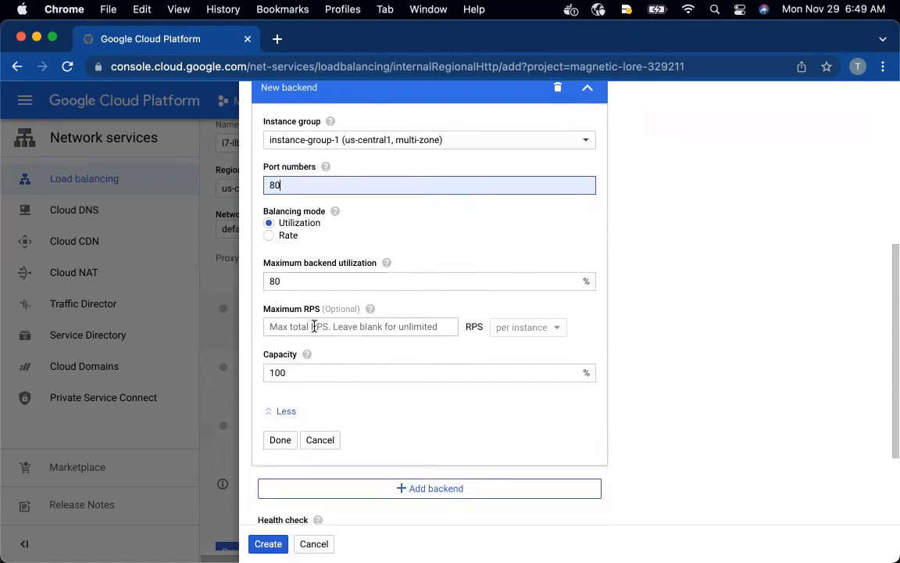
pyautogui.scroll(-1, 336, 406)
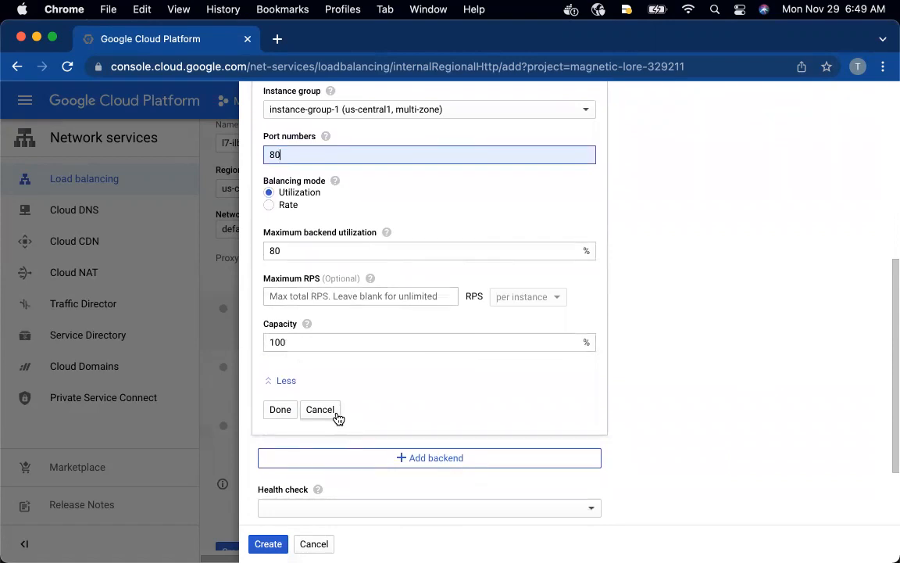
pyautogui.click(281, 413)
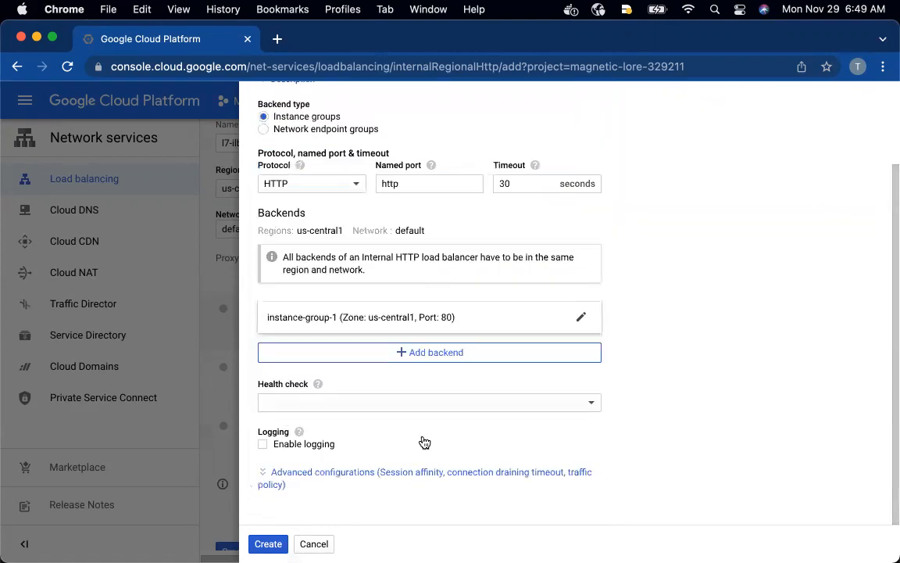
# Assign the health check l7-ilb-basic-check to the backend service and create the service
pyautogui.scroll(2, 424, 442)
pyautogui.scroll(-2, 425, 442)
pyautogui.click(447, 406)
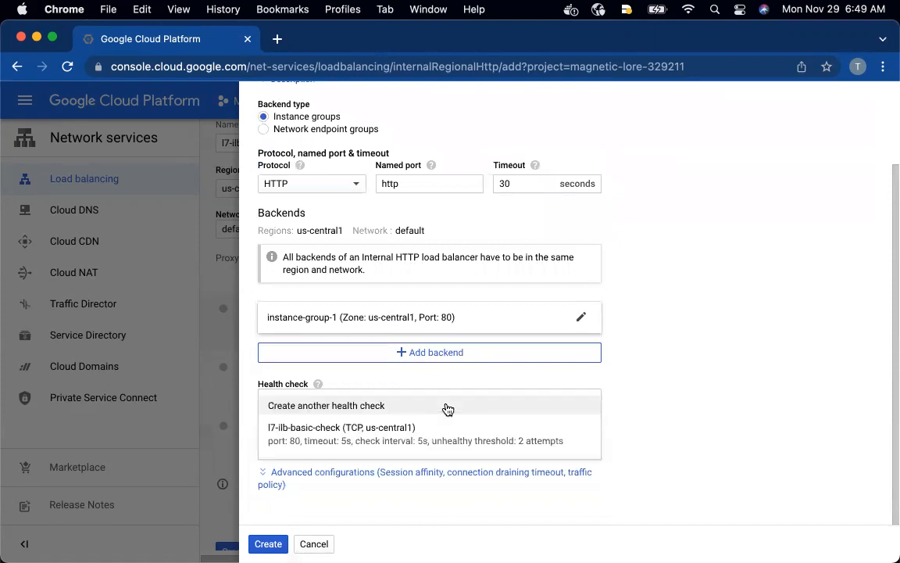
pyautogui.click(399, 442)
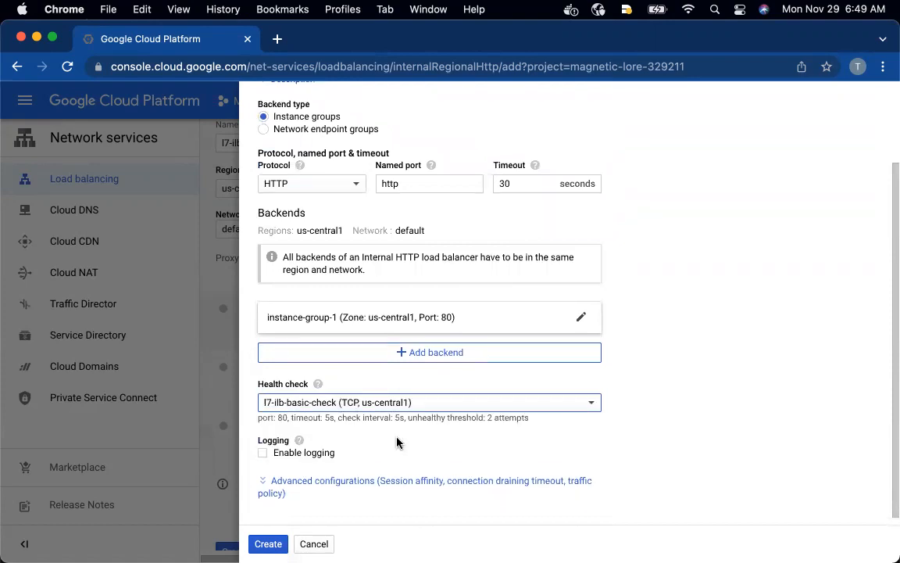
pyautogui.scroll(-1, 397, 440)
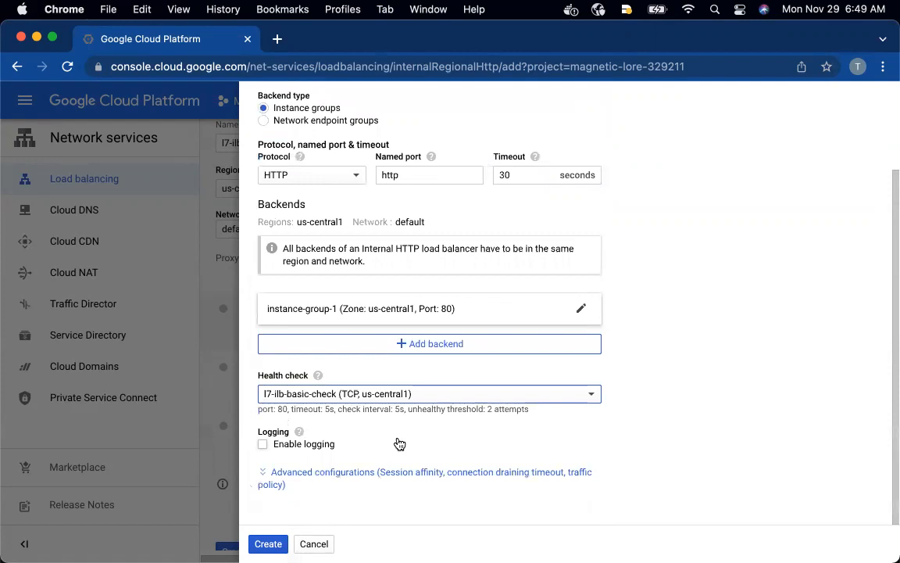
pyautogui.click(266, 543)
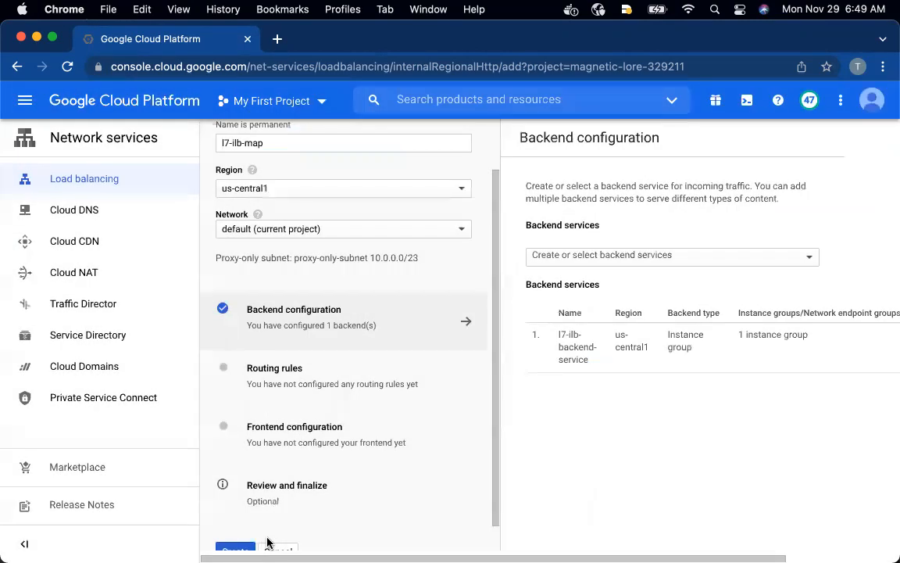
# Check the next load balancer settings in the GitHub README window, and open the routing rules in the Google Cloud console
pyautogui.hotkey('ctrl', 'Up')
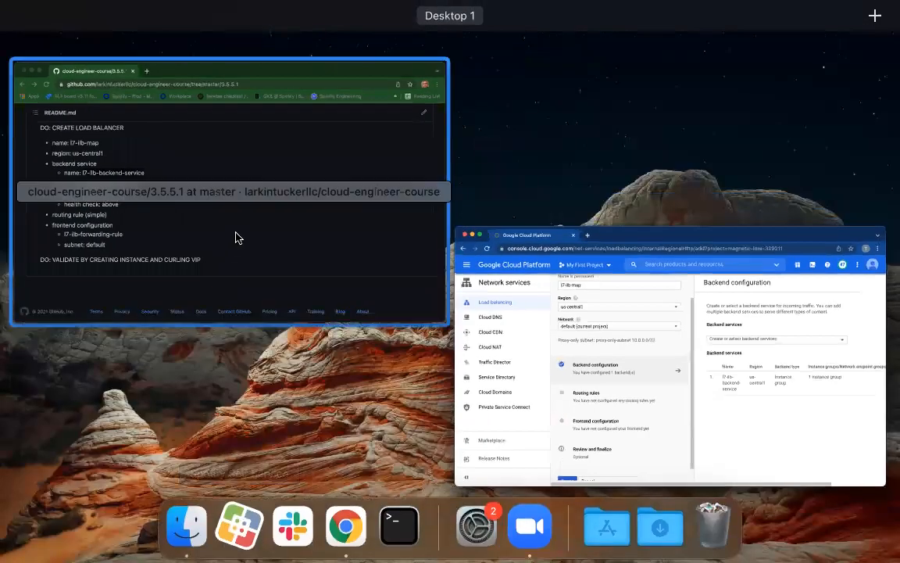
pyautogui.click(273, 239)
pyautogui.moveTo(266, 255); pyautogui.dragTo(139, 255)
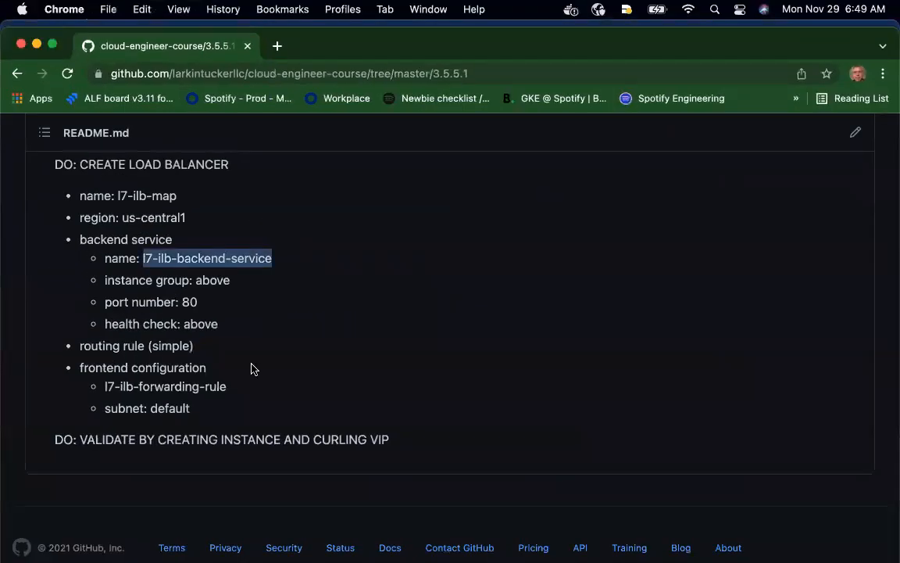
pyautogui.hotkey('ctrl', 'Up')
pyautogui.click(376, 412)
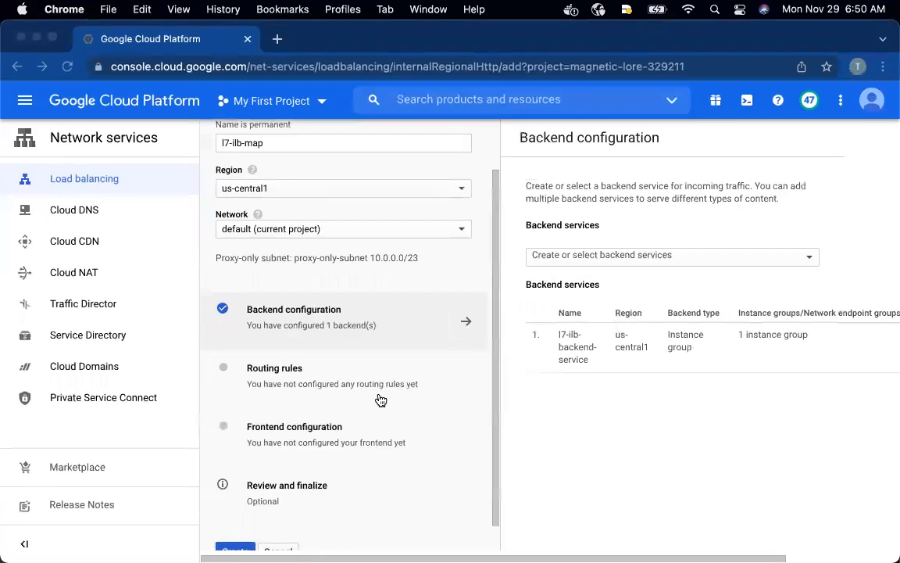
pyautogui.click(290, 374)
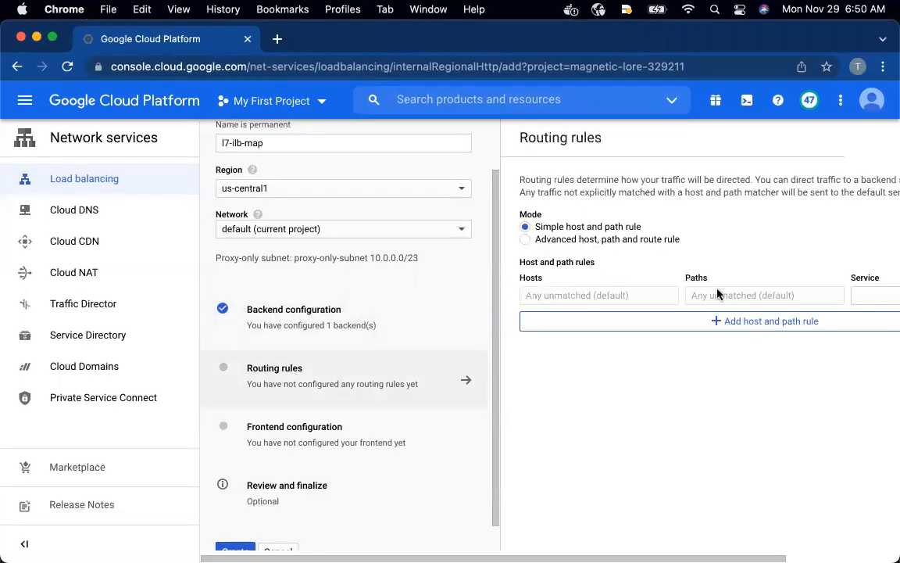
# Check the routing rule entry in the GitHub README and return to the load balancer's routing rules in the Google Cloud console
pyautogui.hotkey('ctrl', 'Up')
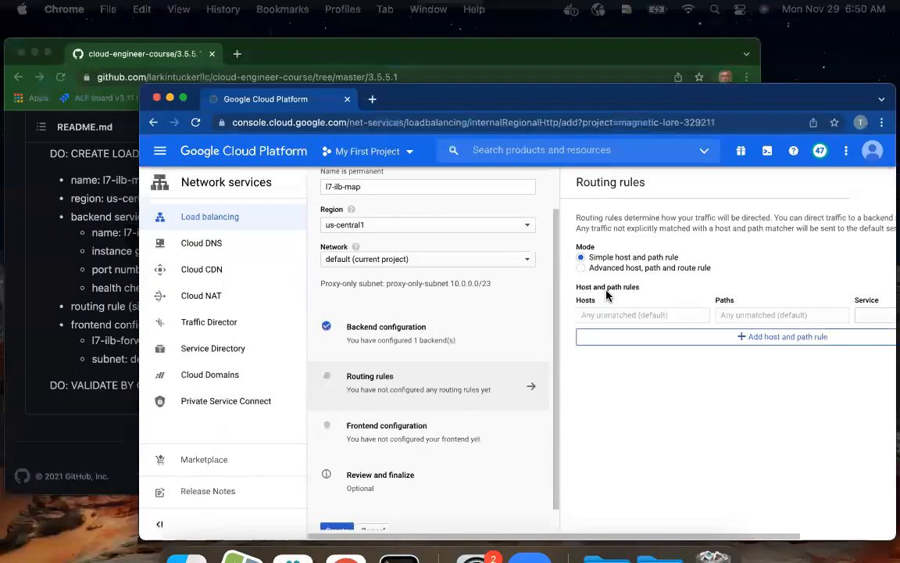
pyautogui.click(305, 198)
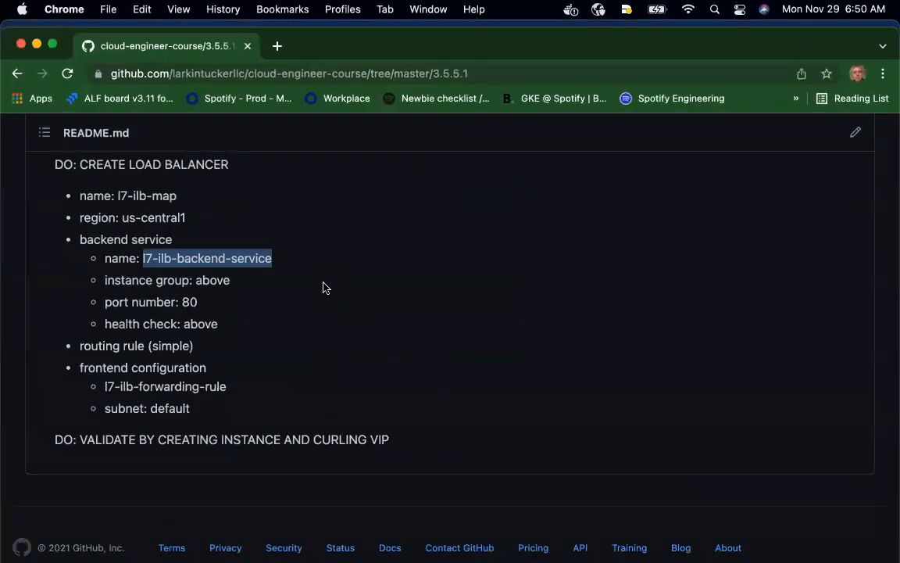
pyautogui.hotkey('ctrl', 'Up')
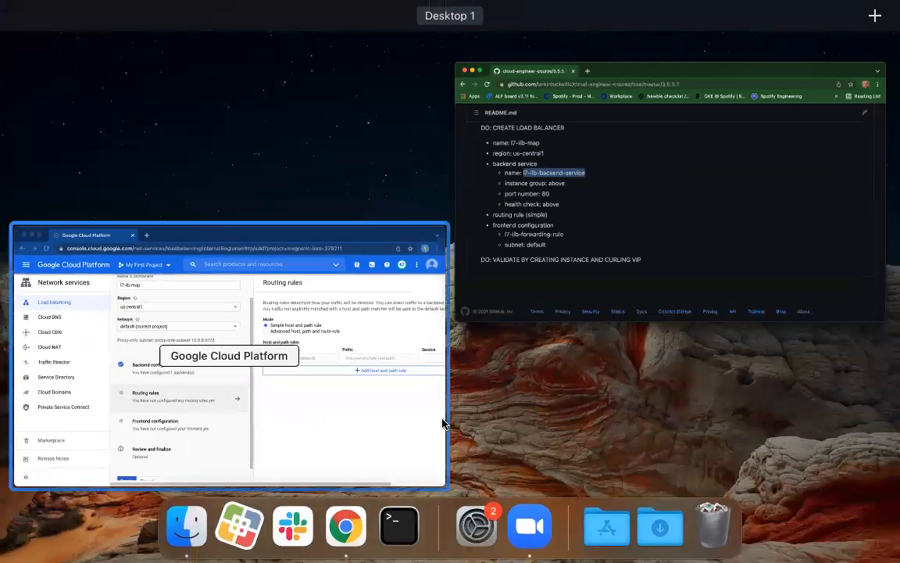
pyautogui.click(430, 423)
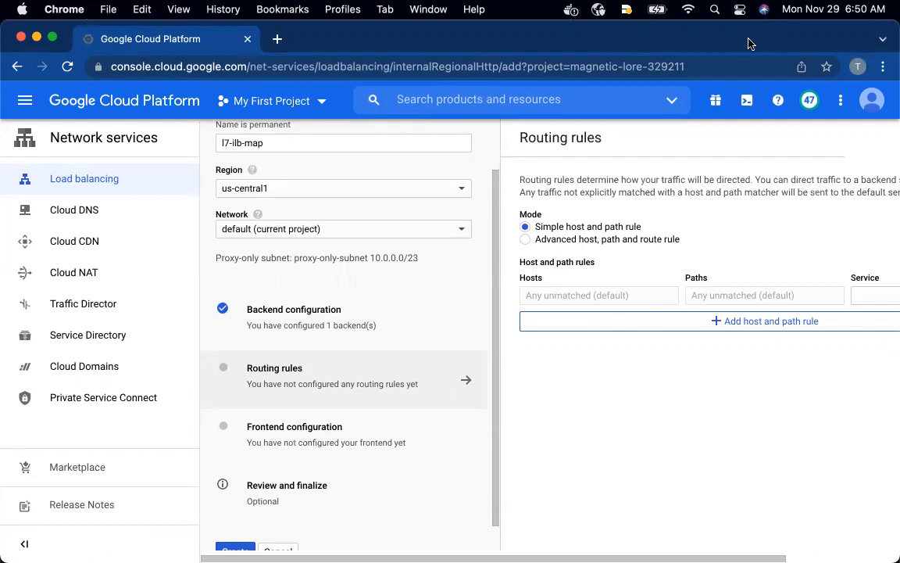
# Assign the l7-ilb-backend-service to the default host and path rule in simple mode, bringing the hidden part of the form into view
pyautogui.moveTo(748, 43); pyautogui.dragTo(684, 43)
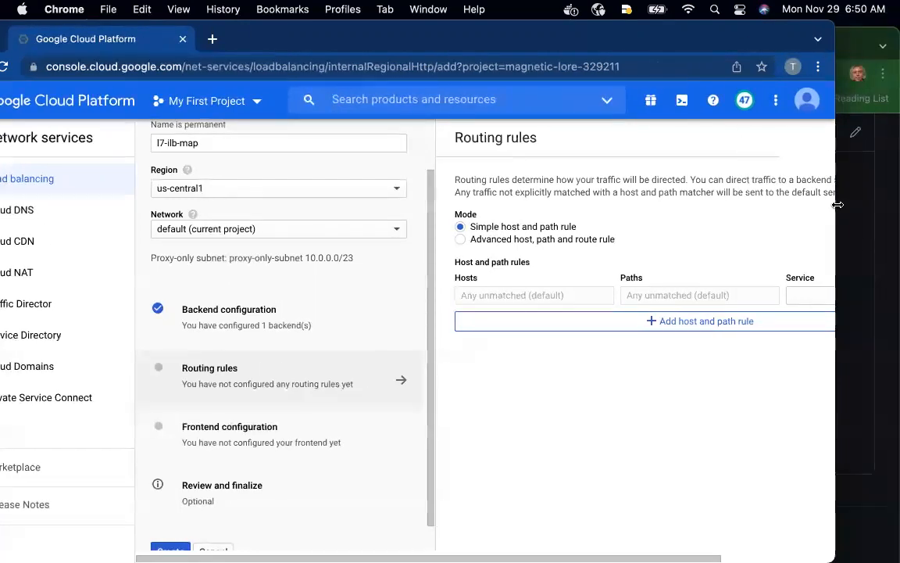
pyautogui.moveTo(838, 204); pyautogui.dragTo(899, 205)
pyautogui.click(831, 298)
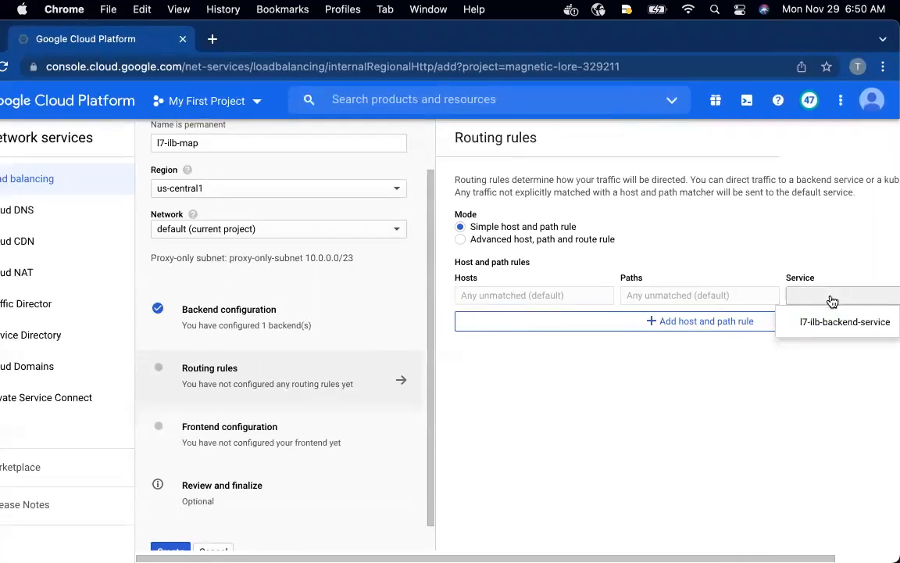
pyautogui.click(824, 322)
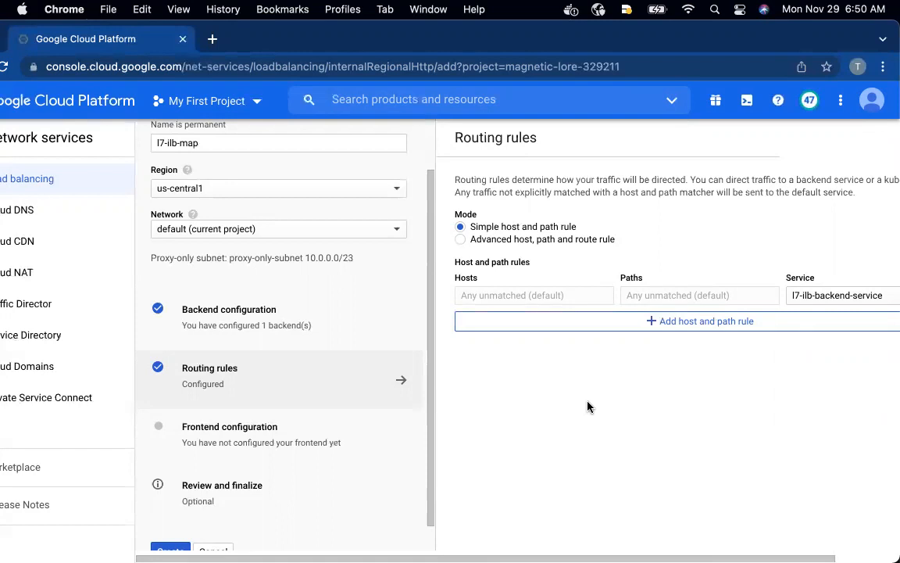
pyautogui.moveTo(623, 34); pyautogui.dragTo(537, 40)
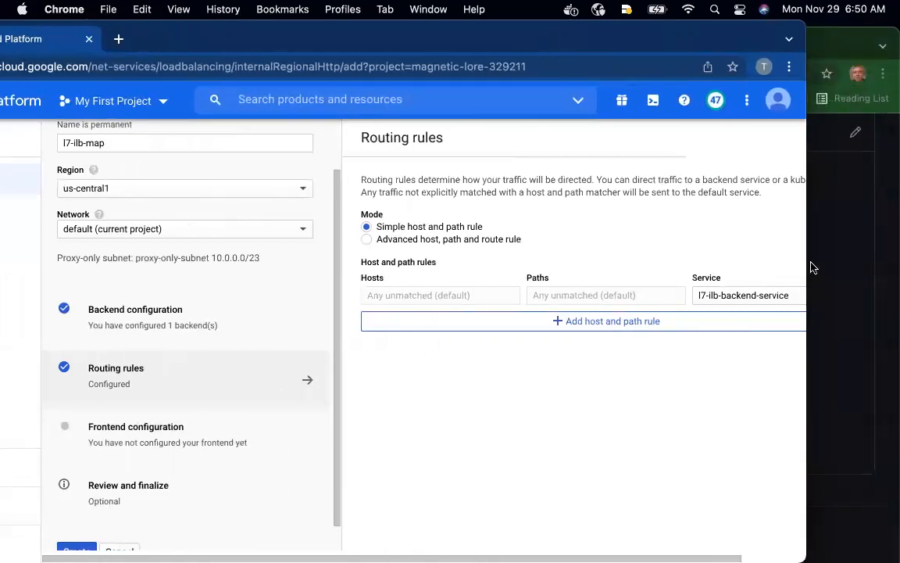
pyautogui.moveTo(805, 260); pyautogui.dragTo(899, 266)
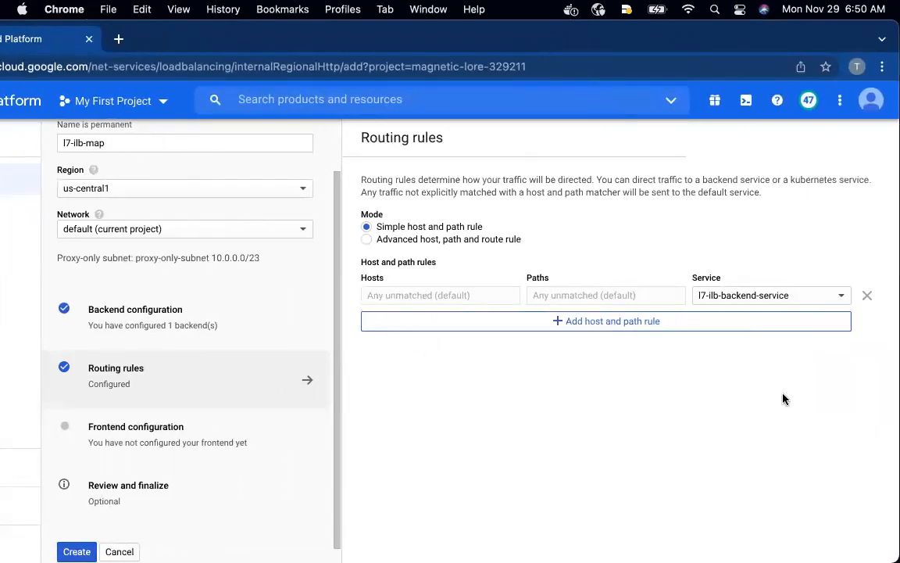
pyautogui.moveTo(573, 26); pyautogui.dragTo(674, 28)
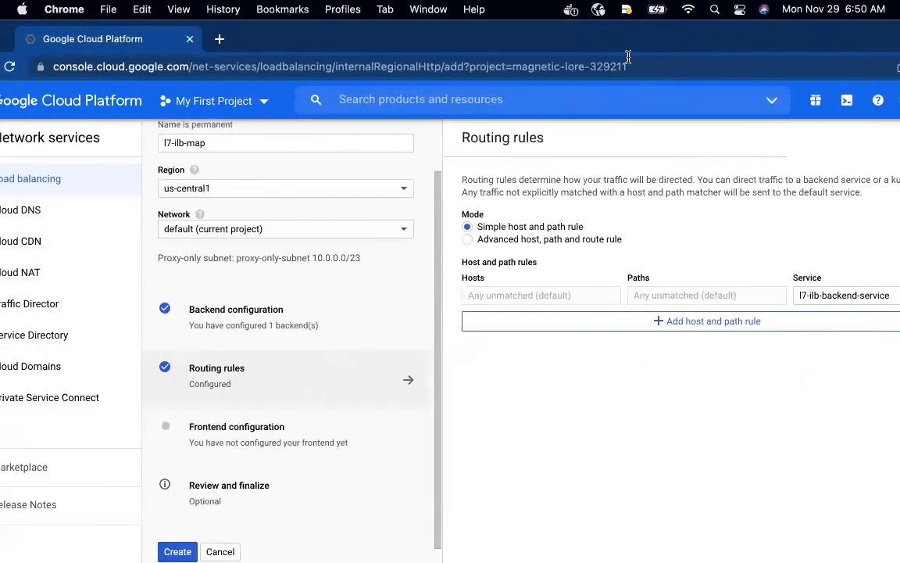
# Name the new frontend l7-ilb-forwarding-rule, copied from the GitHub README, and set its subnetwork to default
pyautogui.click(227, 432)
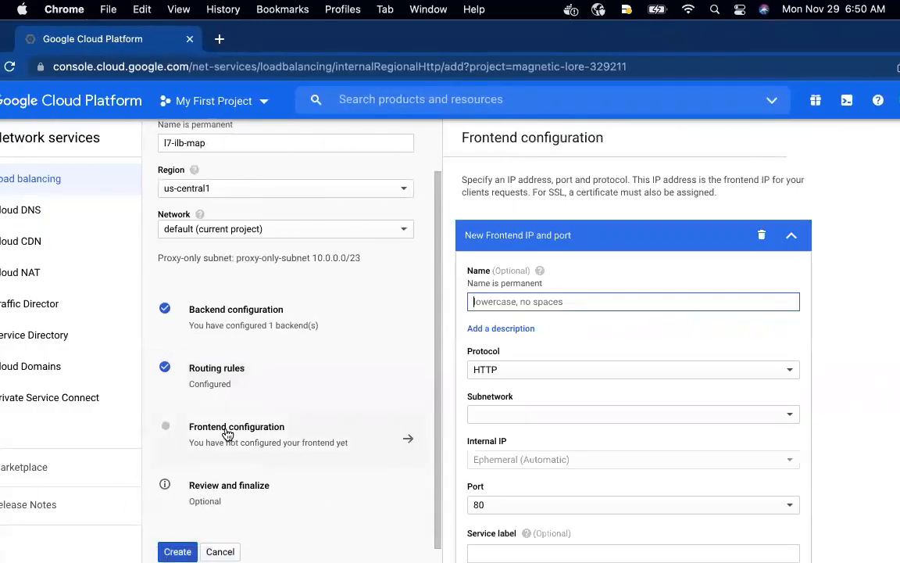
pyautogui.hotkey('ctrl', 'Up')
pyautogui.click(639, 265)
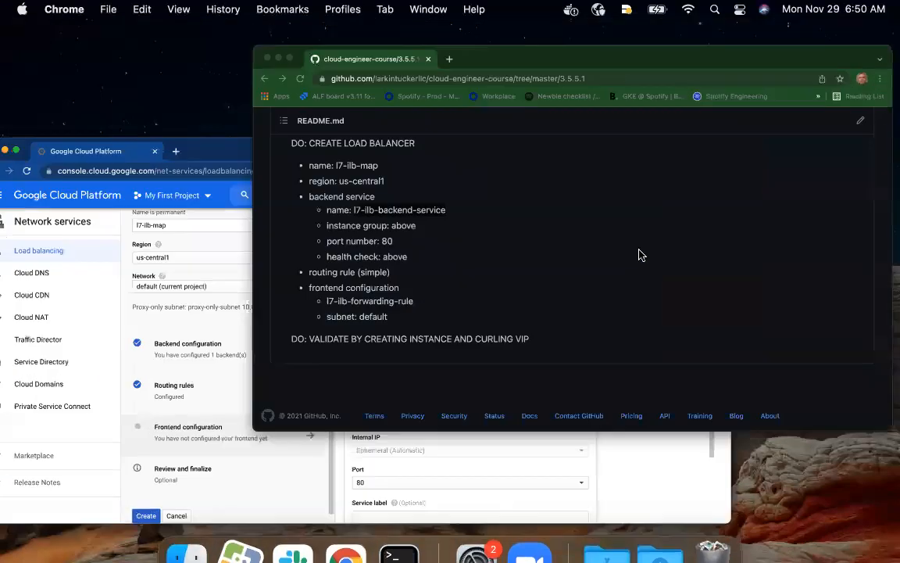
pyautogui.moveTo(229, 388); pyautogui.dragTo(106, 391)
pyautogui.press('super+c')
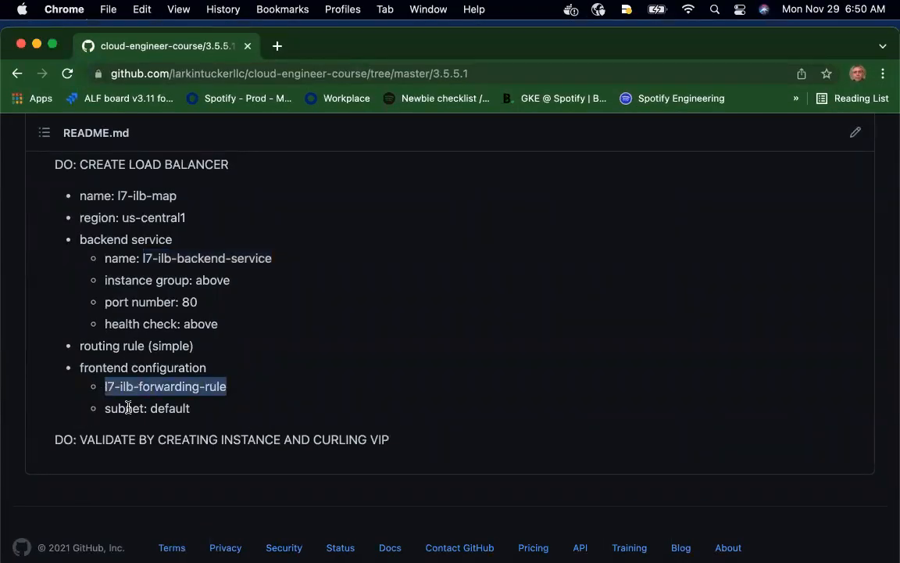
pyautogui.hotkey('ctrl', 'Up')
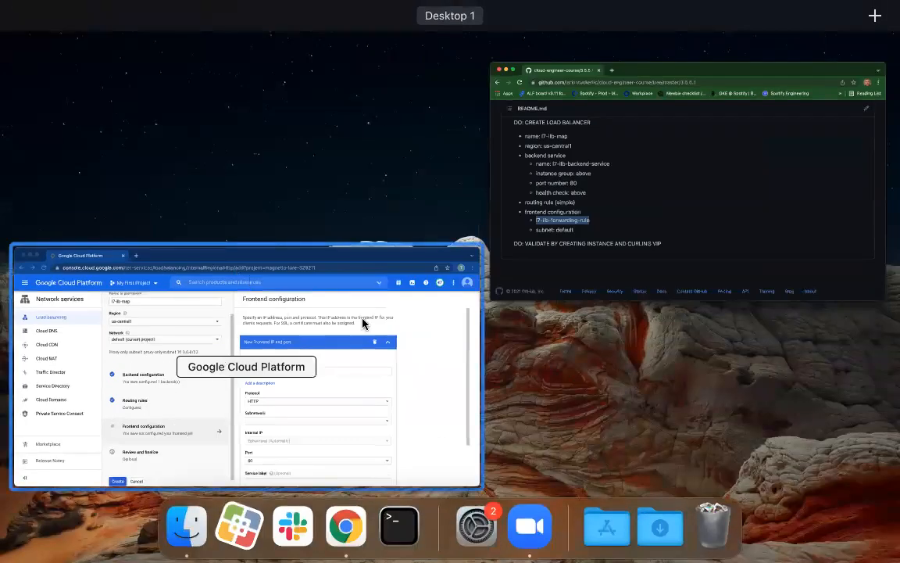
pyautogui.click(354, 339)
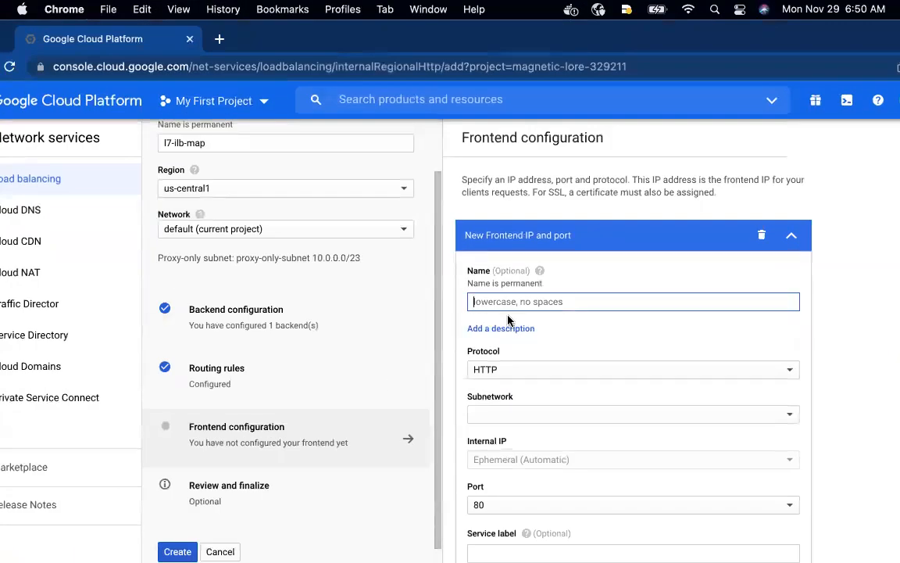
pyautogui.press('super+v')
pyautogui.click(521, 415)
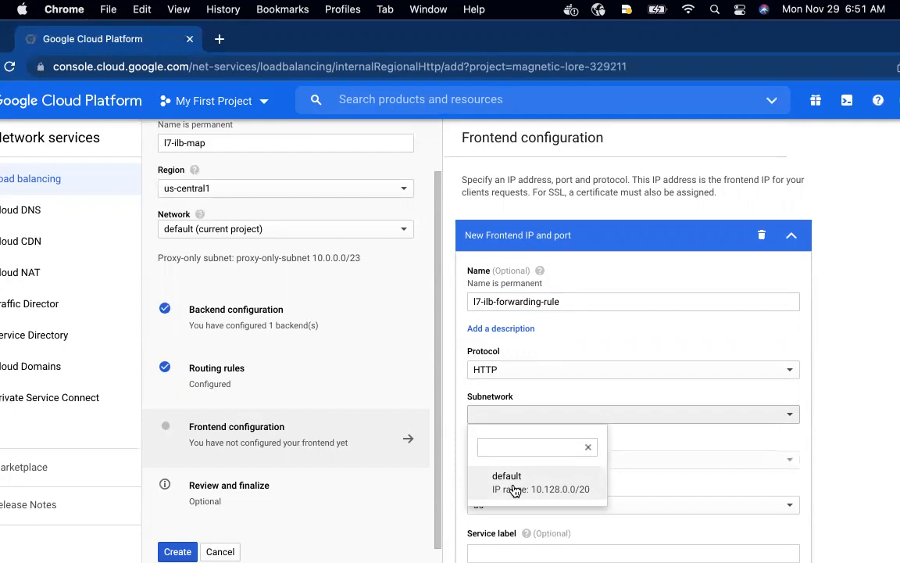
pyautogui.click(514, 489)
# Examine the load balancer architecture diagram in the GitHub README, and finish the new frontend in the Google Cloud console
pyautogui.hotkey('ctrl', 'Up')
pyautogui.click(654, 243)
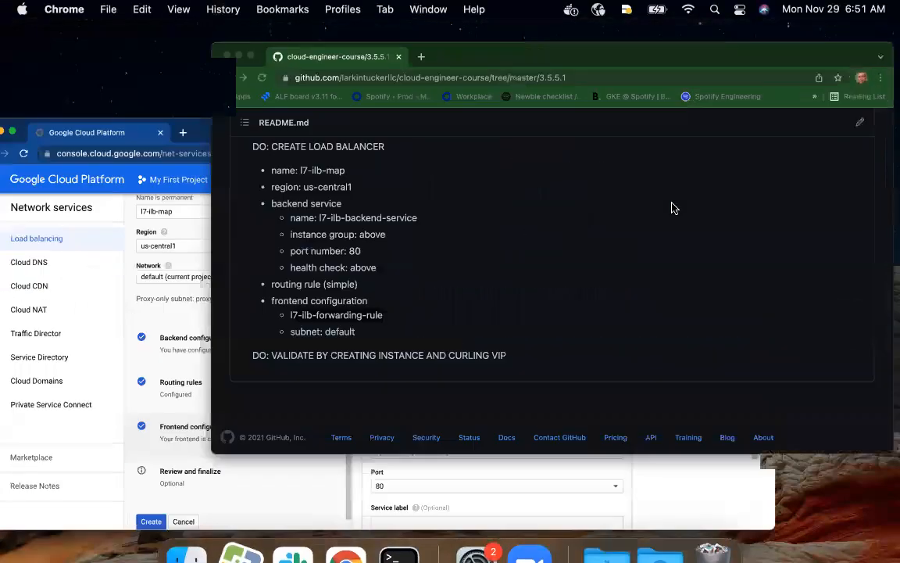
pyautogui.scroll(15, 422, 338)
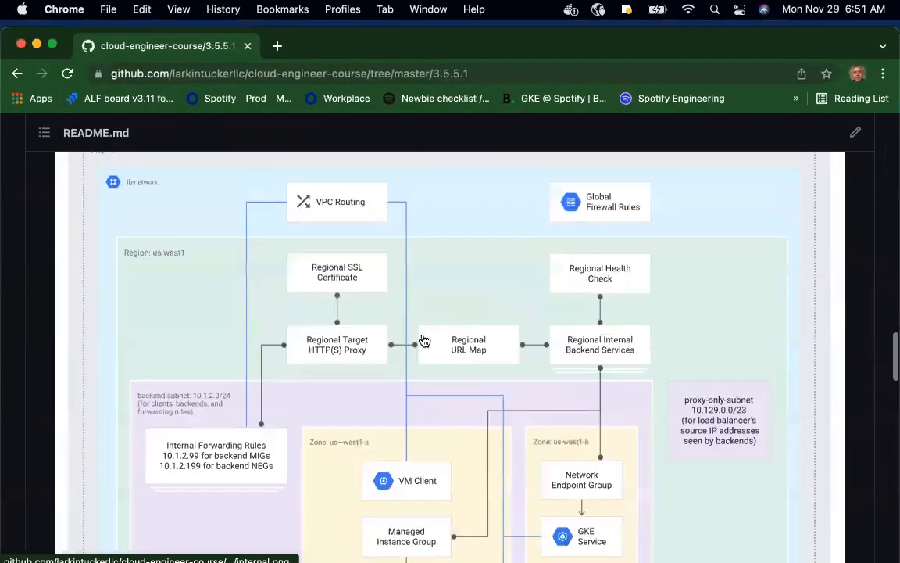
pyautogui.scroll(-2, 425, 340)
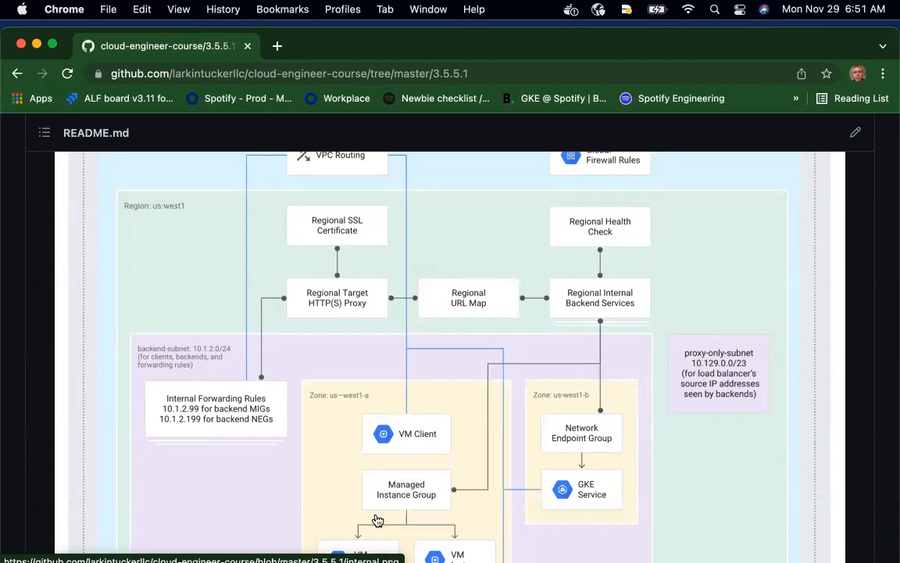
pyautogui.hotkey('ctrl', 'Up')
pyautogui.click(378, 415)
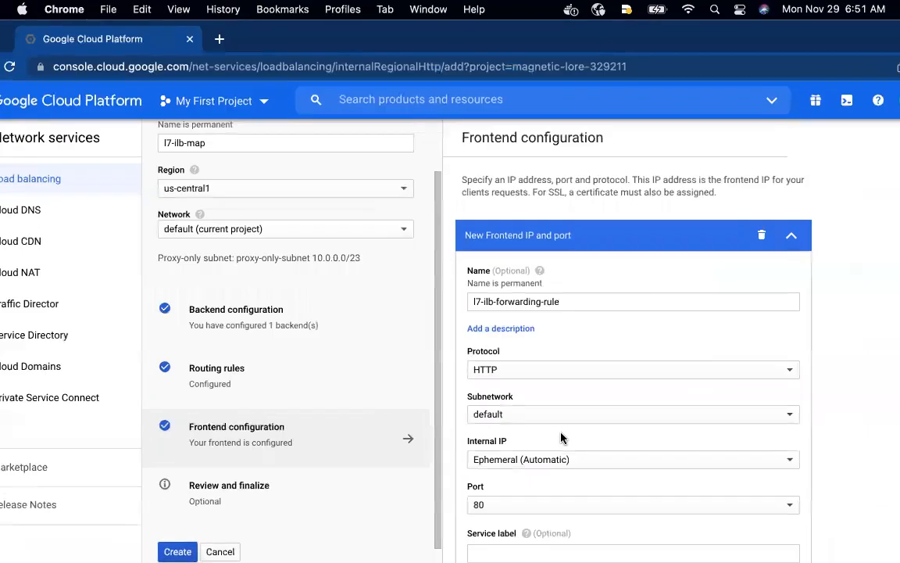
pyautogui.scroll(-3, 592, 426)
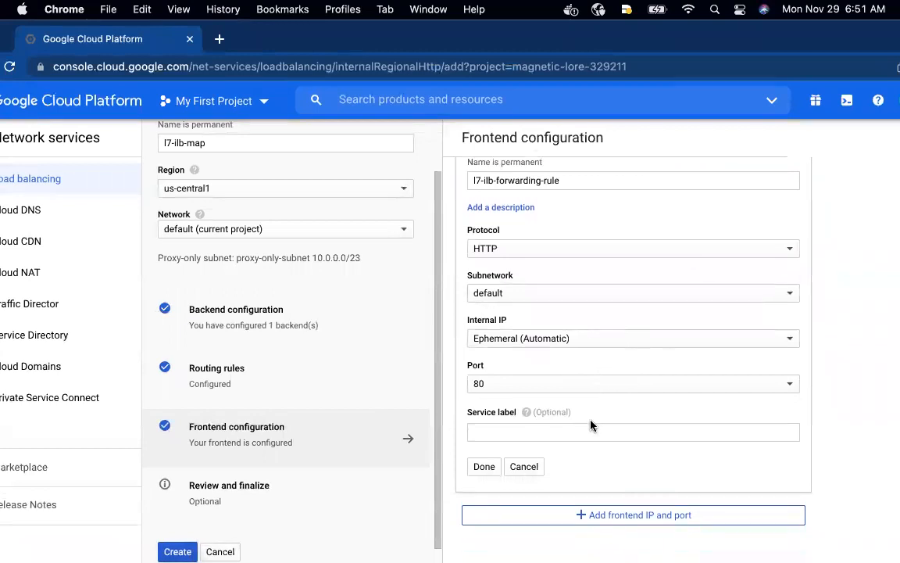
pyautogui.click(491, 467)
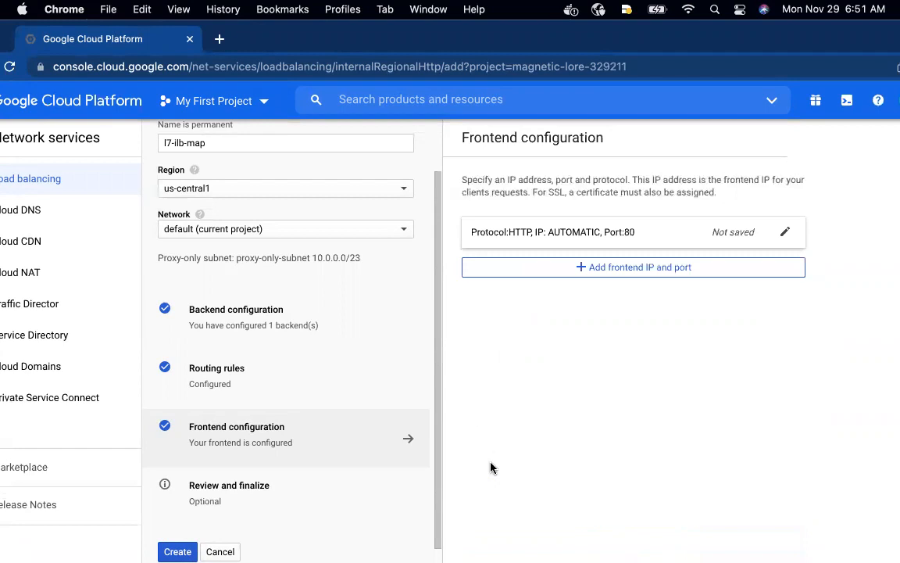
# Review the summary of the backend, host and path rules and frontend, and create the load balancer
pyautogui.scroll(-1, 348, 512)
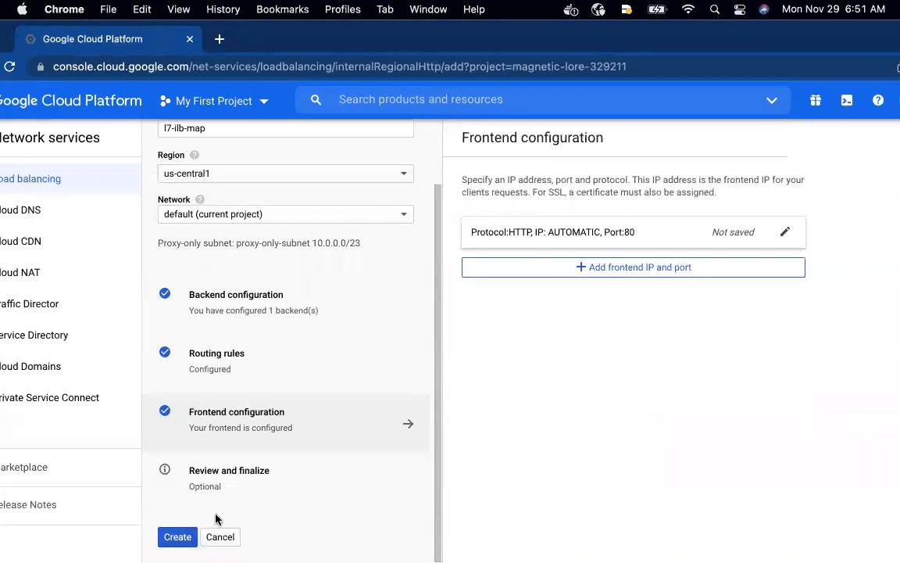
pyautogui.click(199, 487)
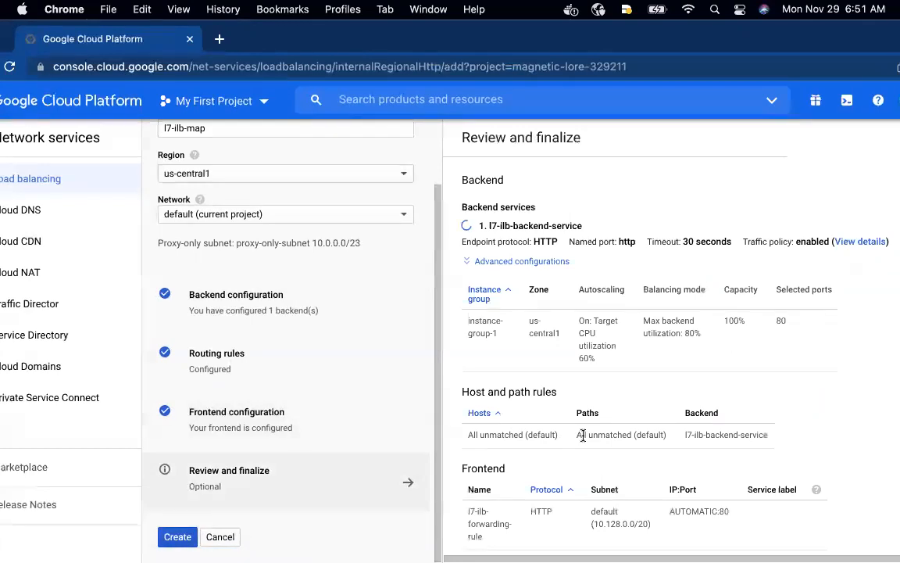
pyautogui.scroll(-1, 582, 436)
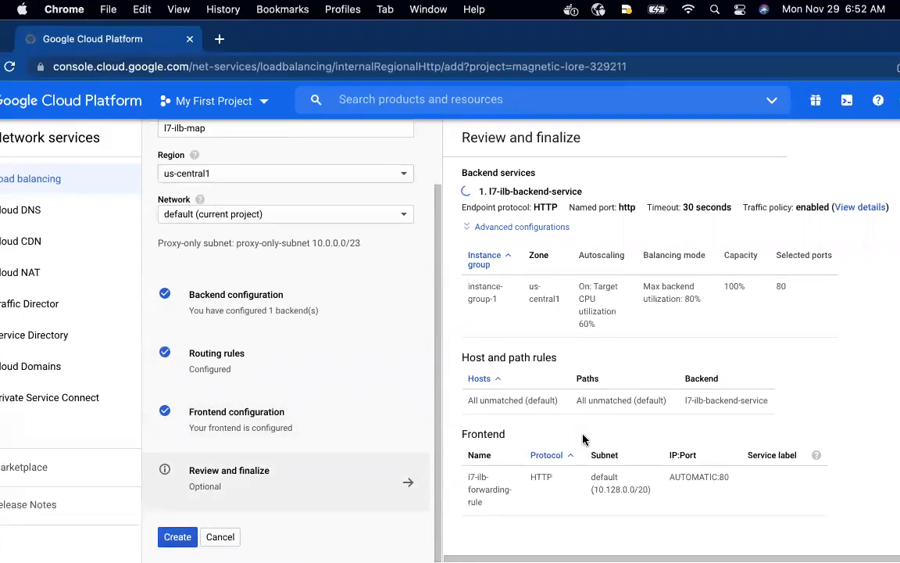
pyautogui.click(176, 536)
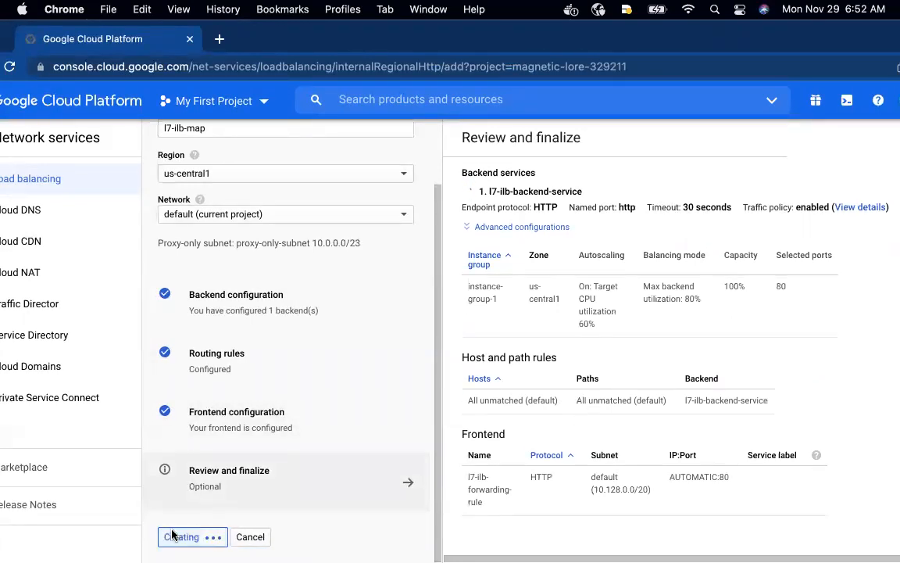
# Check the GitHub README's architecture diagram and next validation task, and return to the load balancer list in the Google Cloud console
pyautogui.hotkey('ctrl', 'Up')
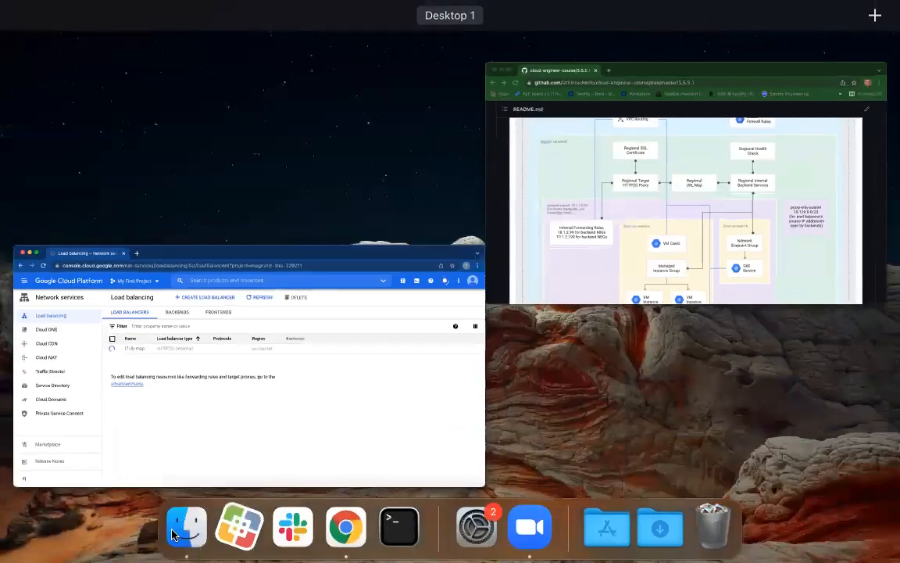
pyautogui.click(577, 261)
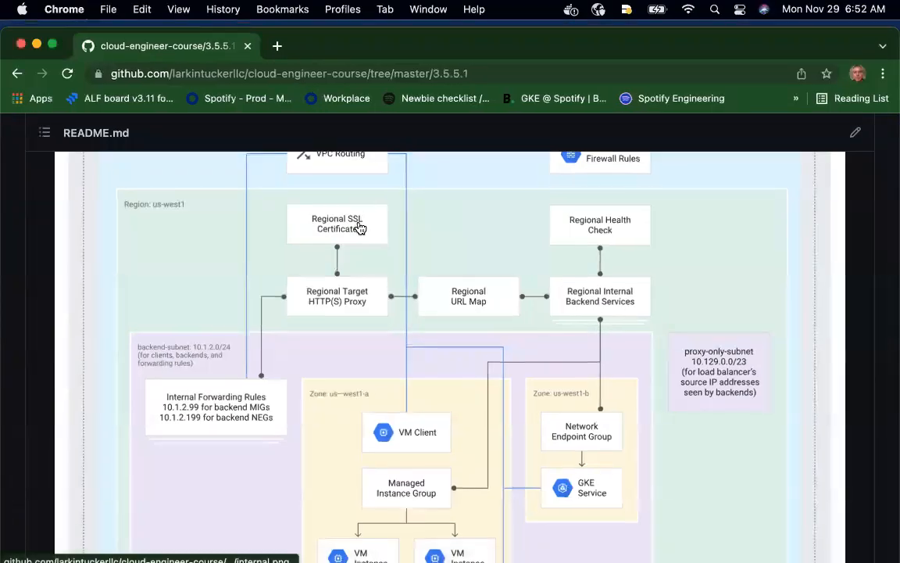
pyautogui.scroll(-20, 358, 227)
pyautogui.scroll(2, 358, 226)
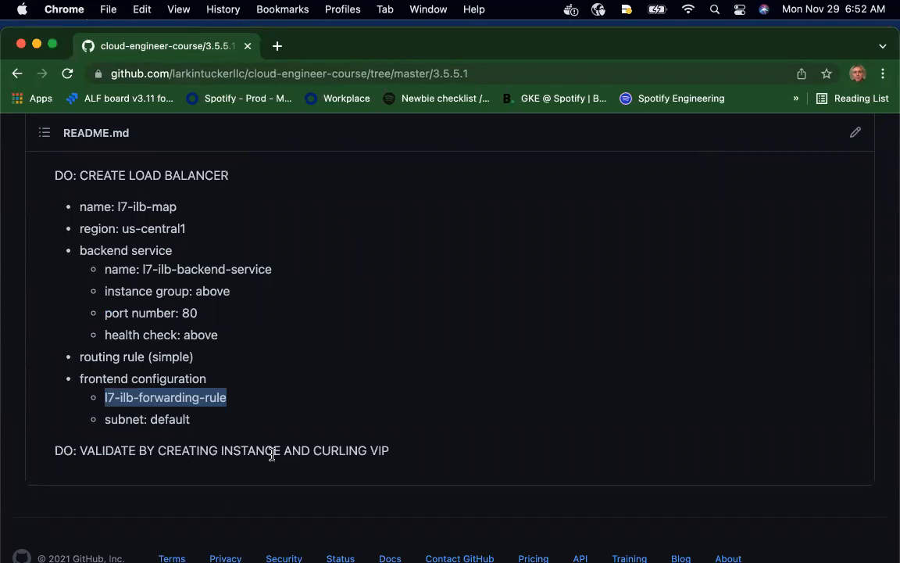
pyautogui.hotkey('ctrl', 'Up')
pyautogui.click(303, 432)
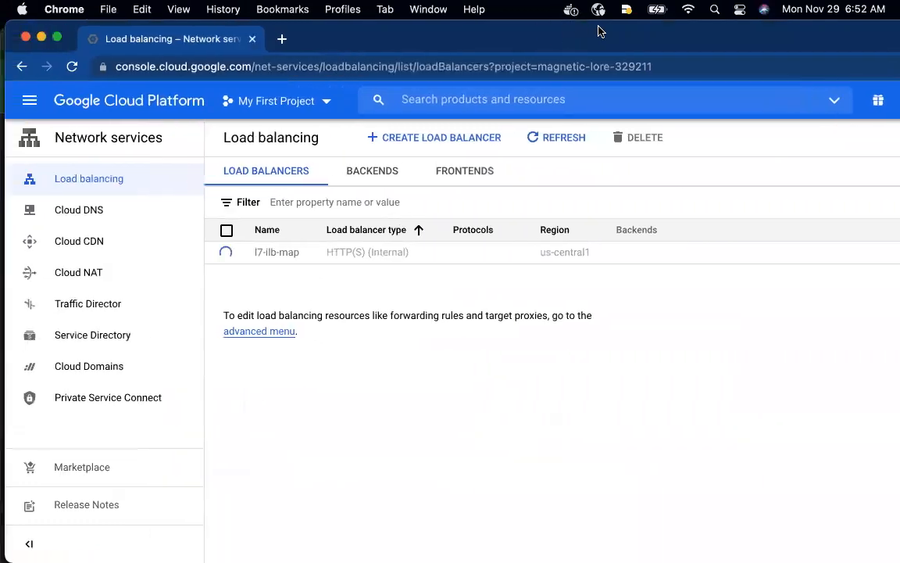
# Go to Compute Engine's VM instances and open the form for creating a new instance
pyautogui.click(29, 100)
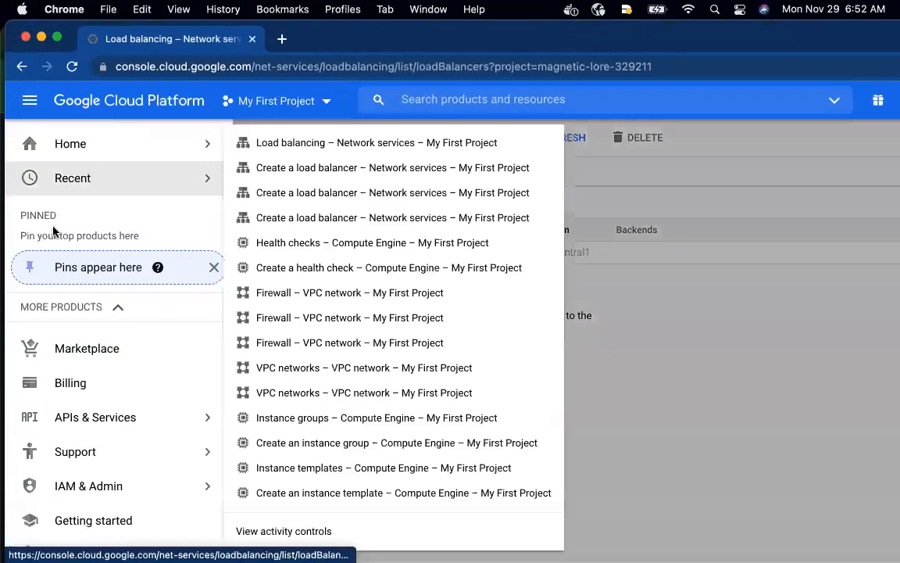
pyautogui.scroll(-5, 70, 362)
pyautogui.scroll(-5, 69, 361)
pyautogui.scroll(5, 68, 364)
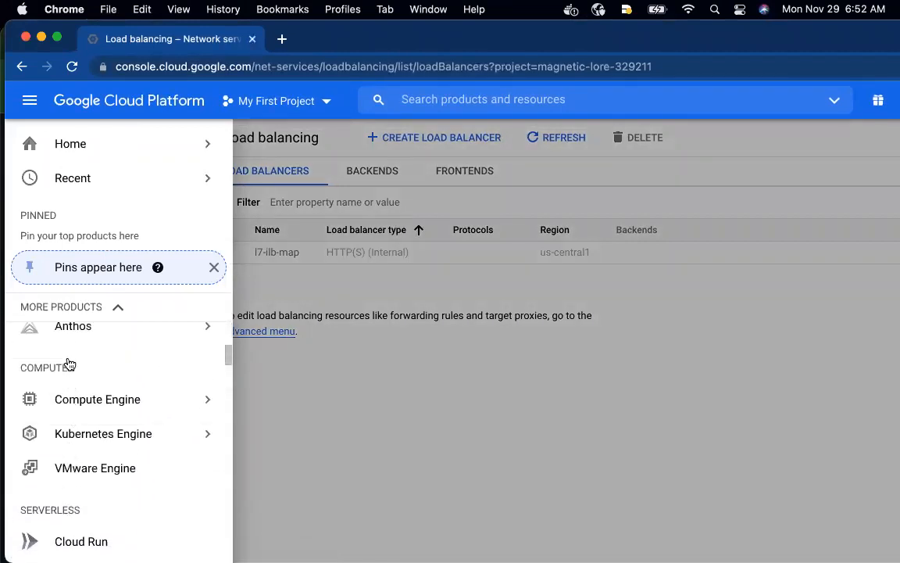
pyautogui.moveTo(147, 398)
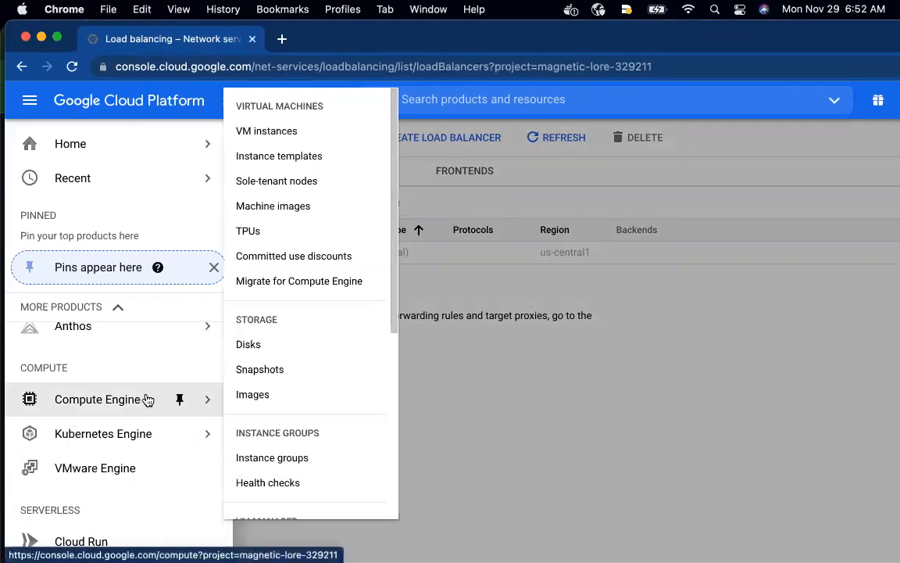
pyautogui.click(280, 133)
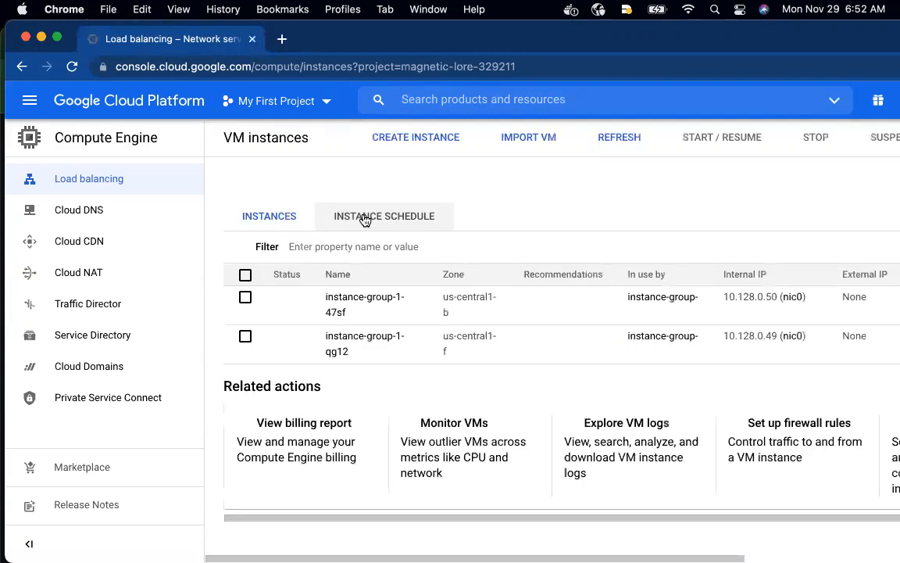
pyautogui.click(416, 142)
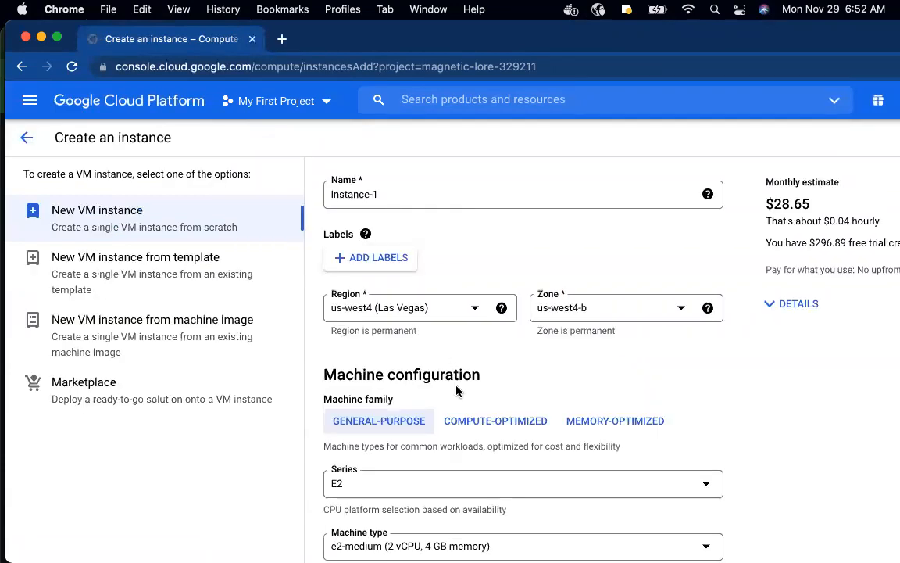
# Set the new VM's region to us-central1 (Iowa), keep the other defaults, and create instance-1
pyautogui.scroll(-10, 456, 391)
pyautogui.scroll(10, 457, 390)
pyautogui.click(465, 308)
pyautogui.scroll(3, 420, 378)
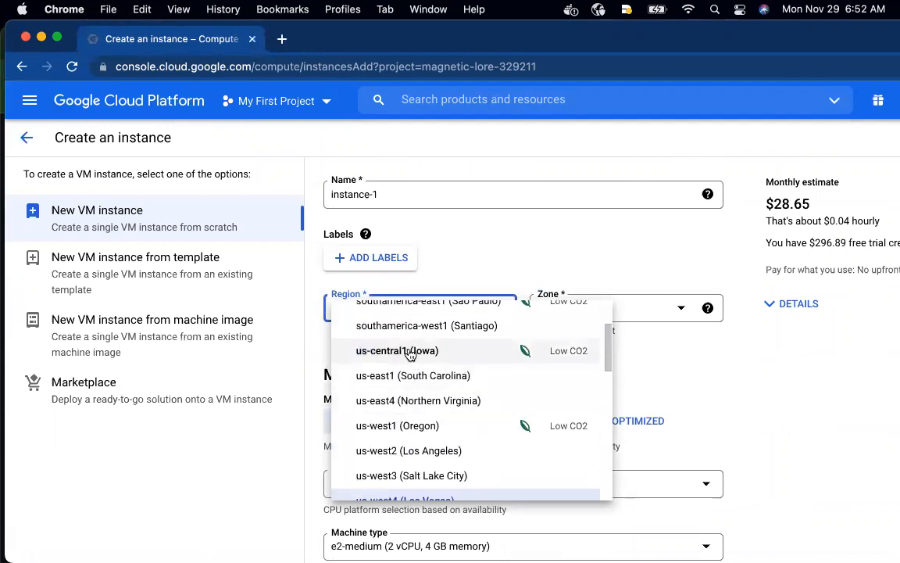
pyautogui.click(410, 351)
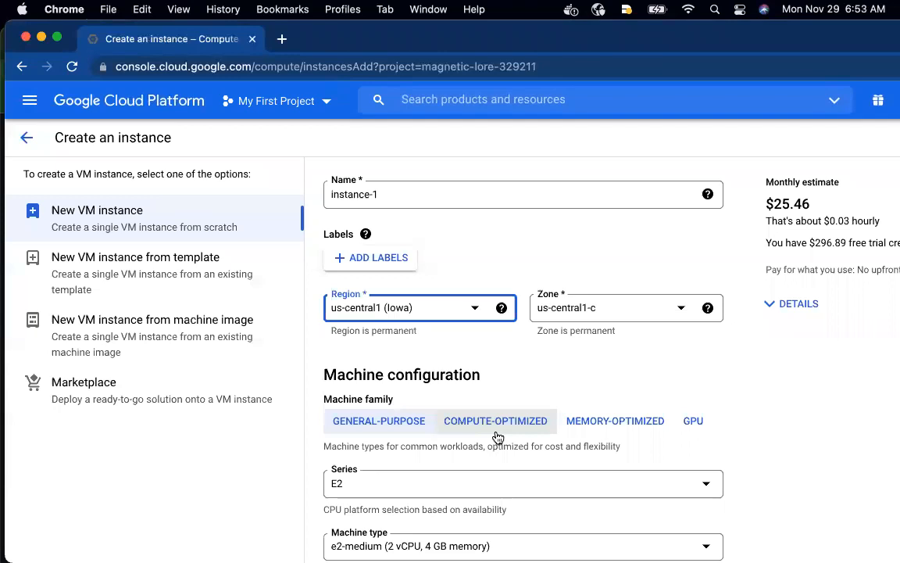
pyautogui.scroll(-4, 498, 437)
pyautogui.scroll(-20, 497, 437)
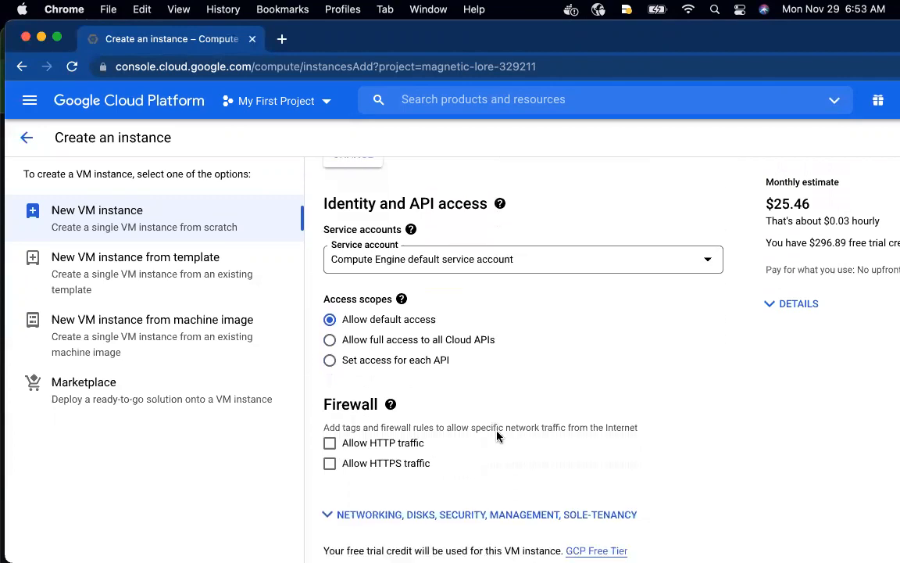
pyautogui.scroll(-2, 497, 437)
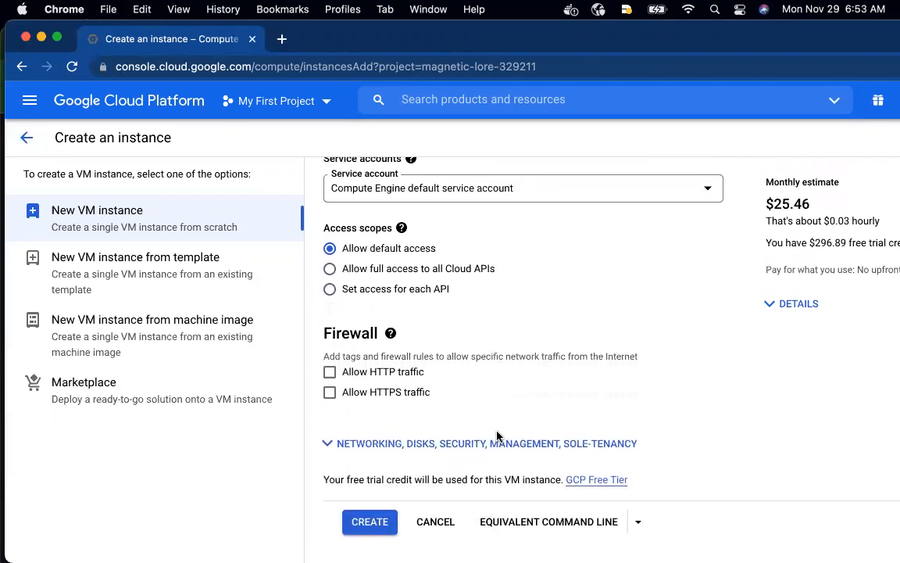
pyautogui.click(379, 522)
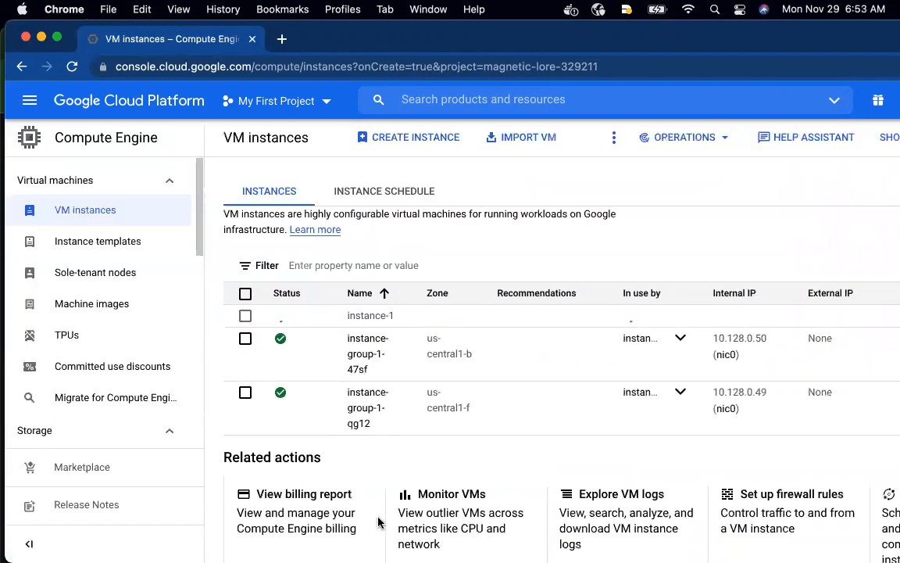
# Open Network services' Load balancing page in a new browser tab and bring that tab to the front
pyautogui.hotkey('ctrl', 'Up')
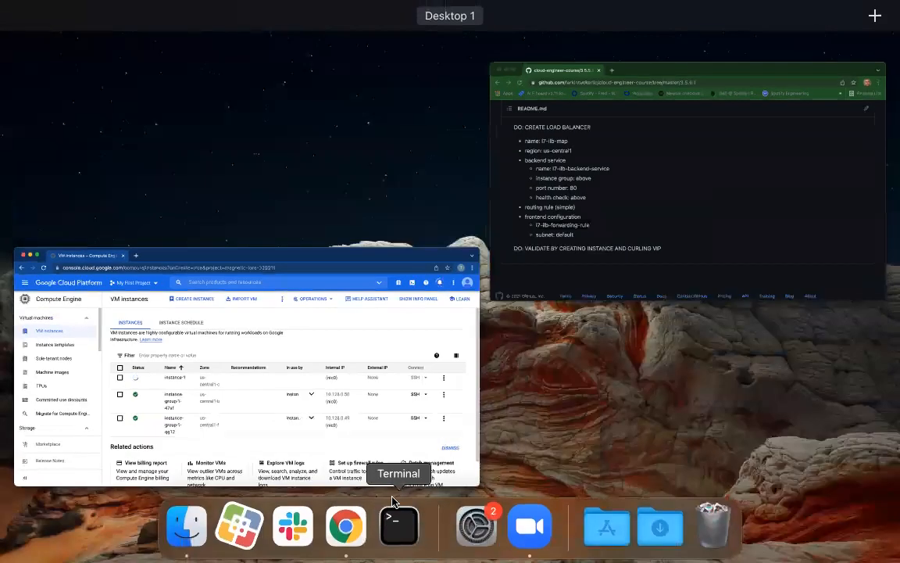
pyautogui.click(399, 320)
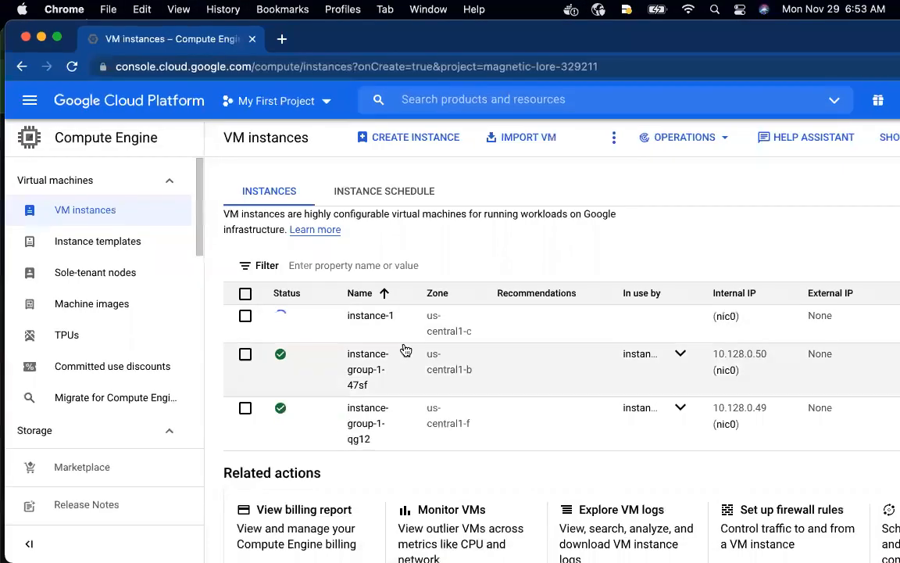
pyautogui.click(30, 100)
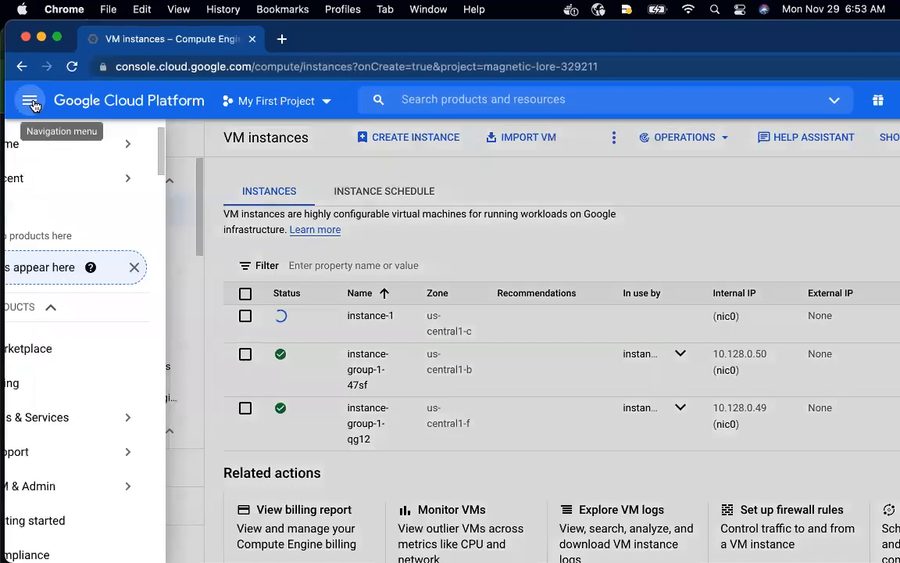
pyautogui.moveTo(62, 177)
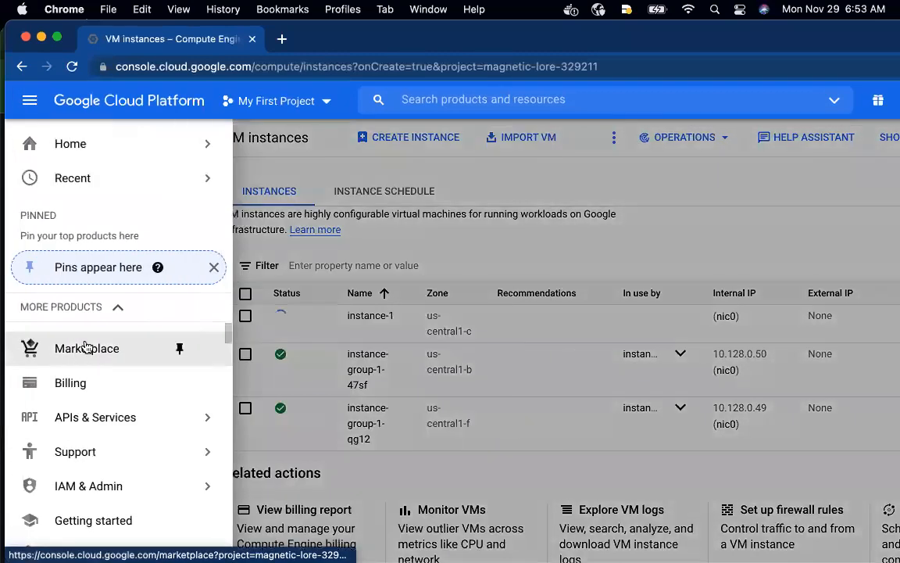
pyautogui.scroll(-10, 77, 317)
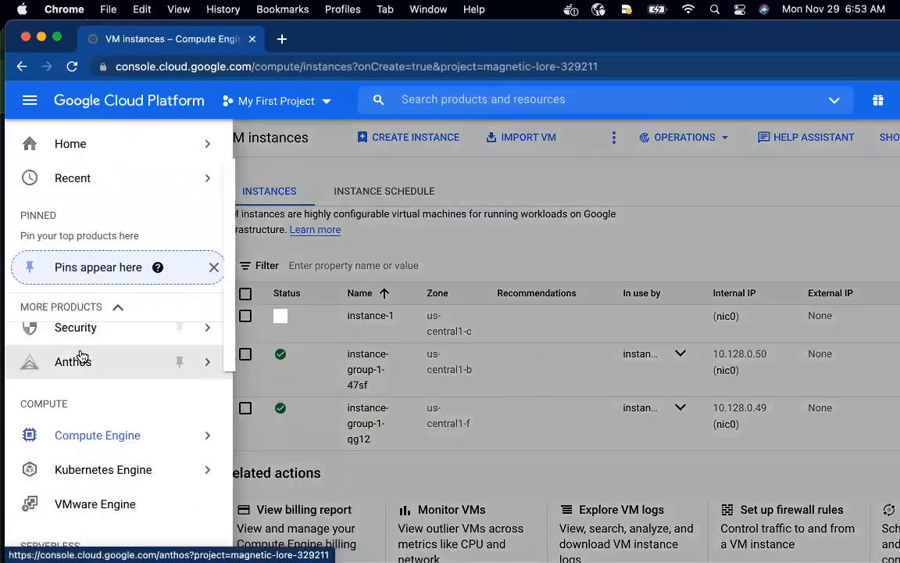
pyautogui.scroll(-10, 81, 355)
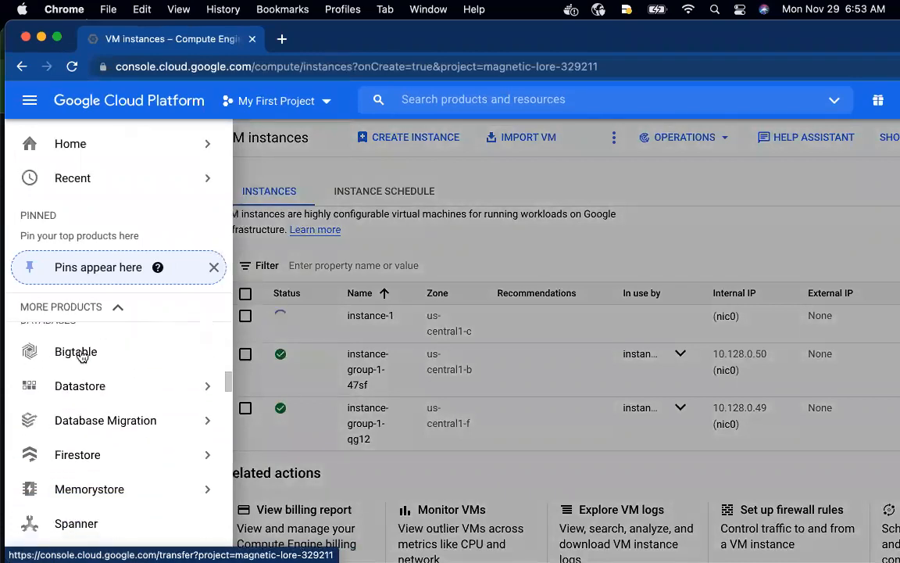
pyautogui.scroll(-5, 81, 356)
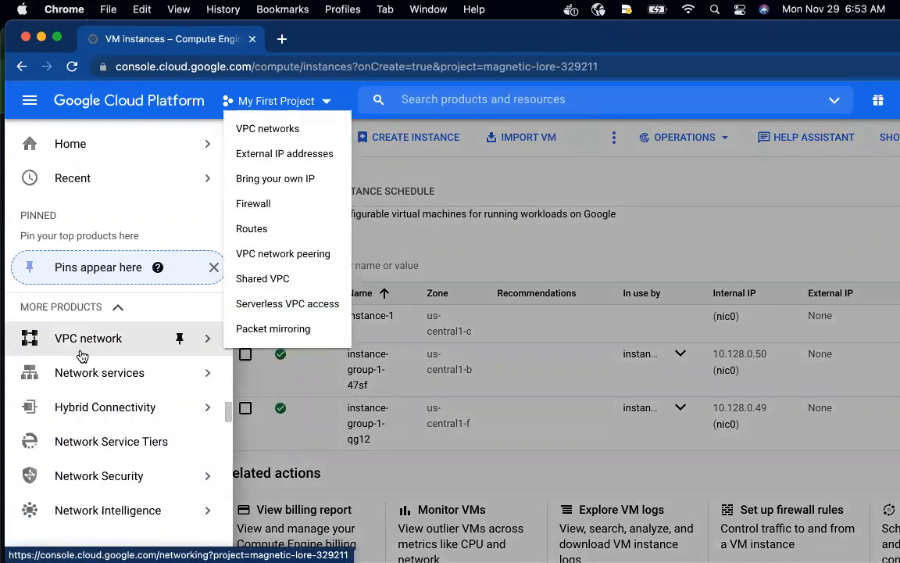
pyautogui.moveTo(95, 374)
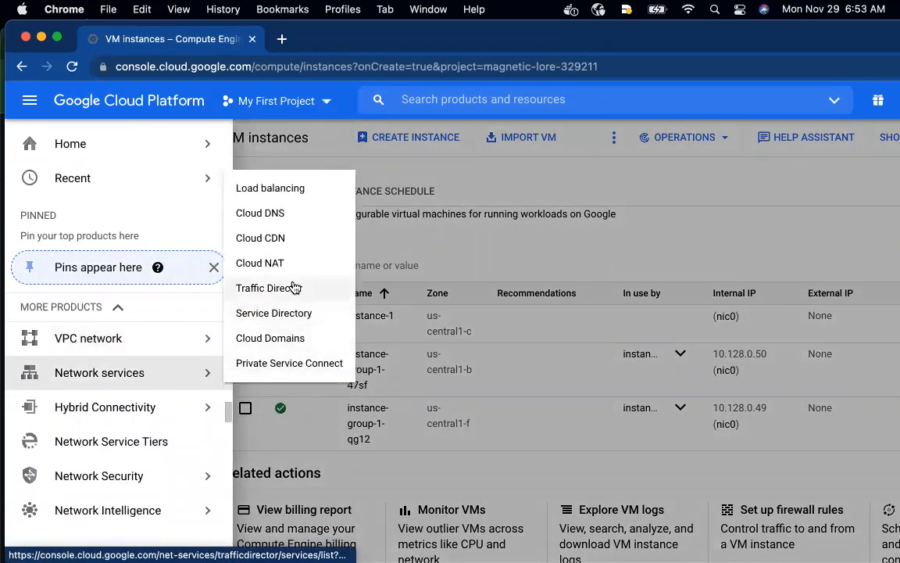
pyautogui.rightClick(290, 187)
pyautogui.click(305, 193)
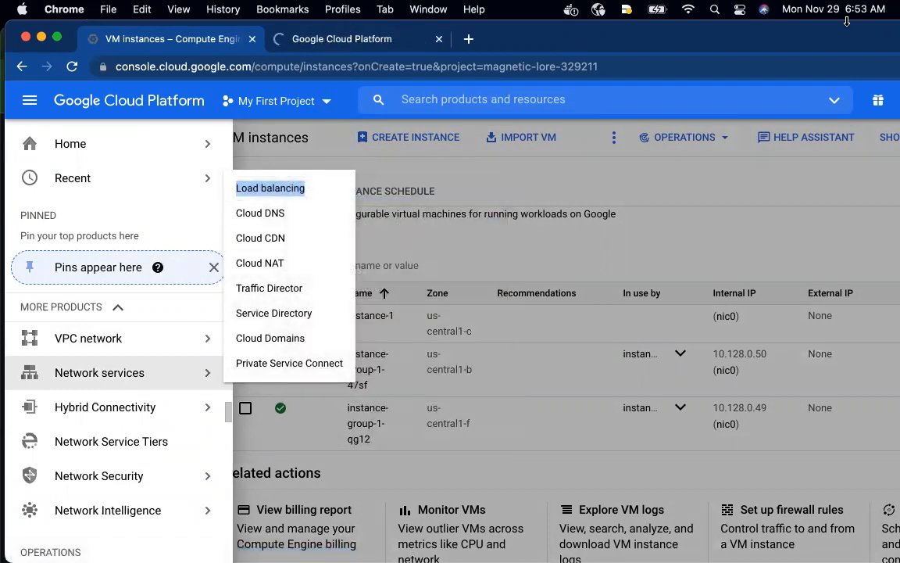
pyautogui.moveTo(834, 59); pyautogui.dragTo(835, 114)
pyautogui.click(361, 94)
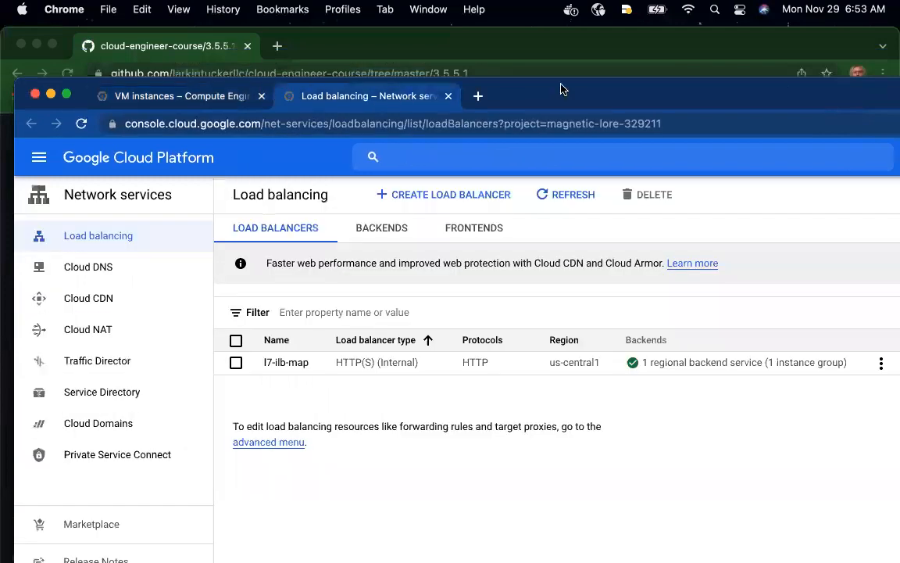
pyautogui.moveTo(710, 93); pyautogui.dragTo(712, 30)
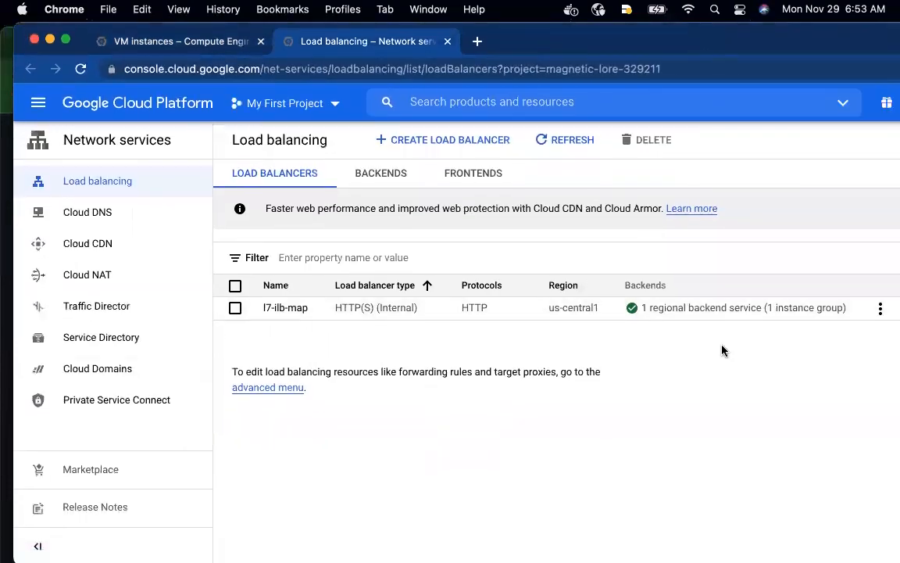
# Open the l7-ilb-map load balancer's details and examine its frontend, host and path rules, backend service and instance health
pyautogui.moveTo(632, 313)
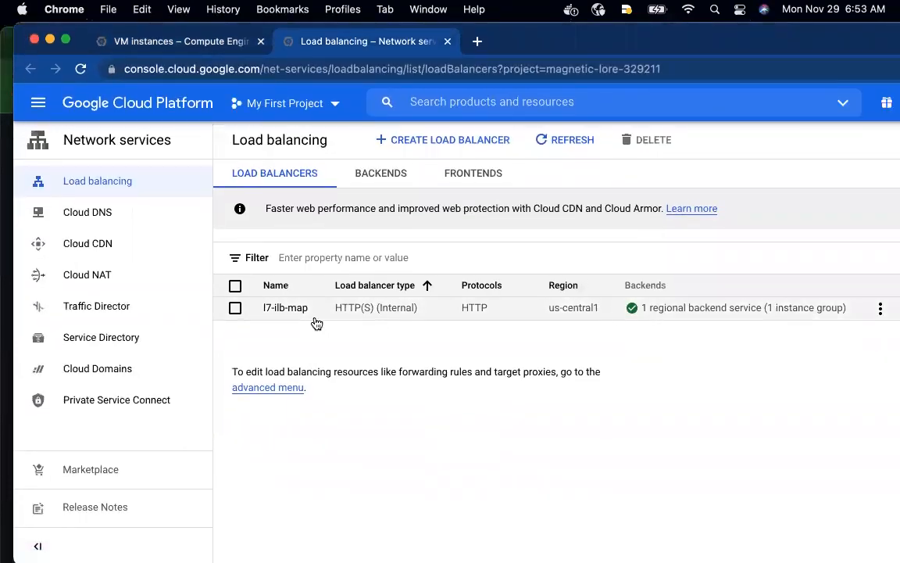
pyautogui.click(297, 309)
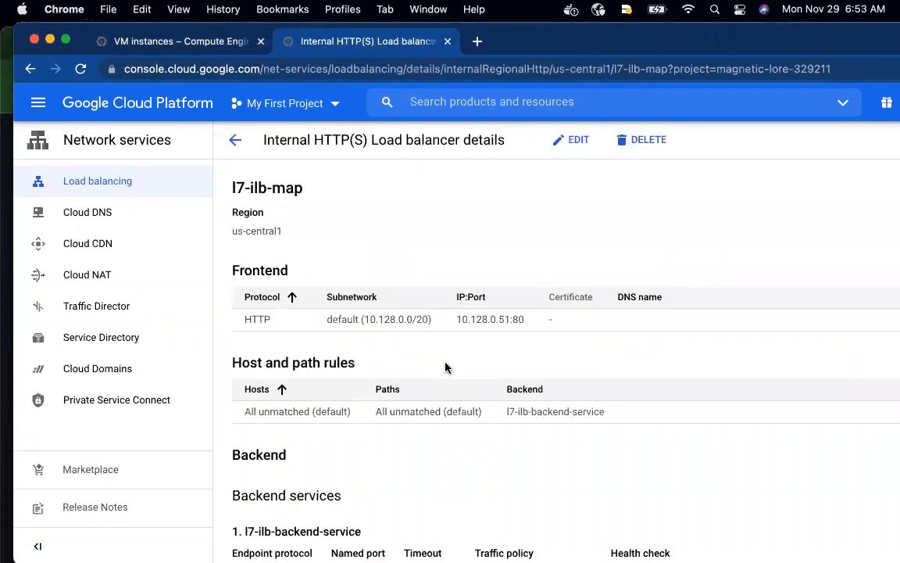
pyautogui.scroll(-1, 446, 363)
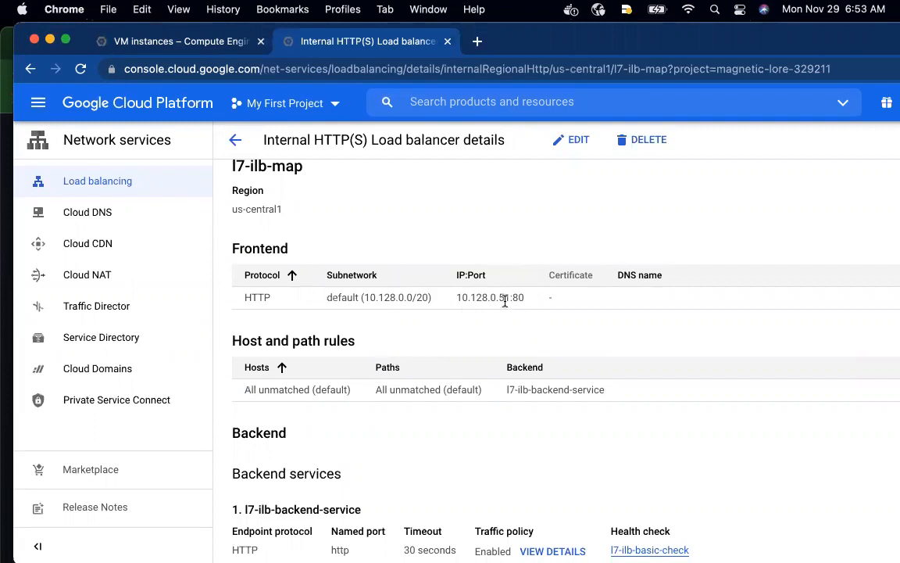
pyautogui.scroll(-1, 497, 314)
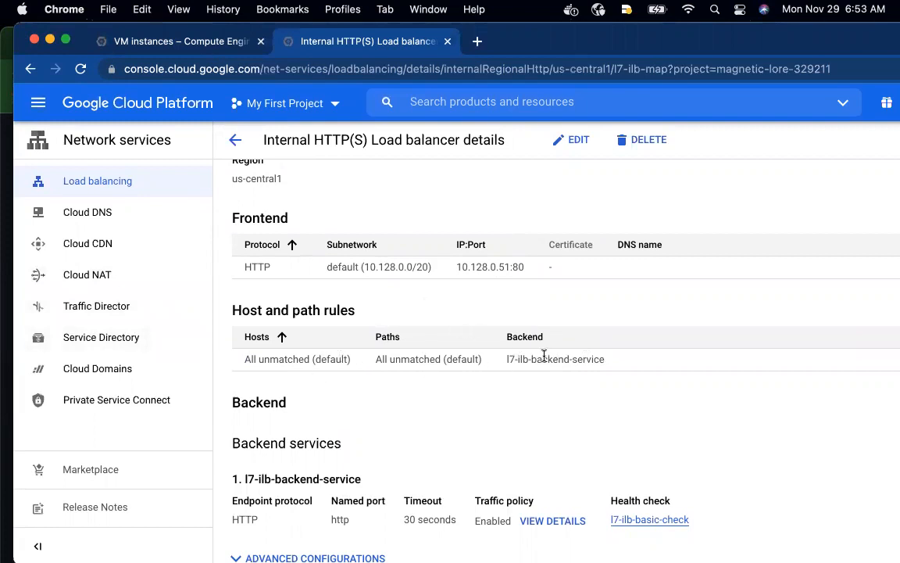
pyautogui.scroll(-5, 546, 356)
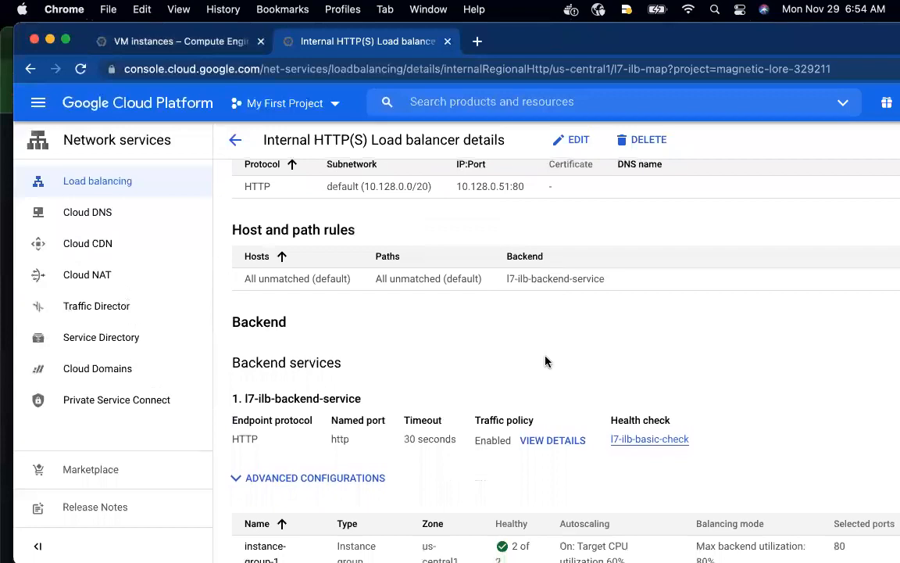
pyautogui.scroll(-1, 298, 414)
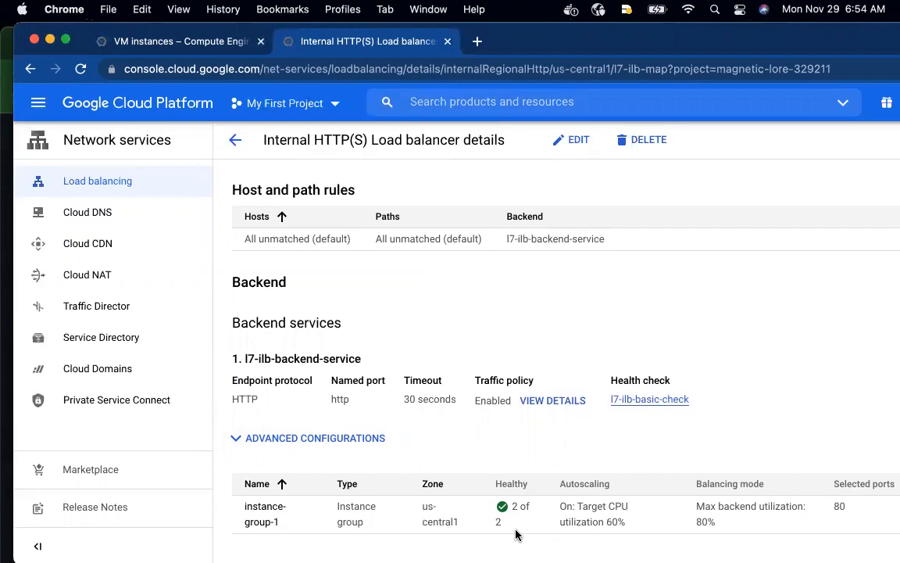
pyautogui.scroll(3, 524, 470)
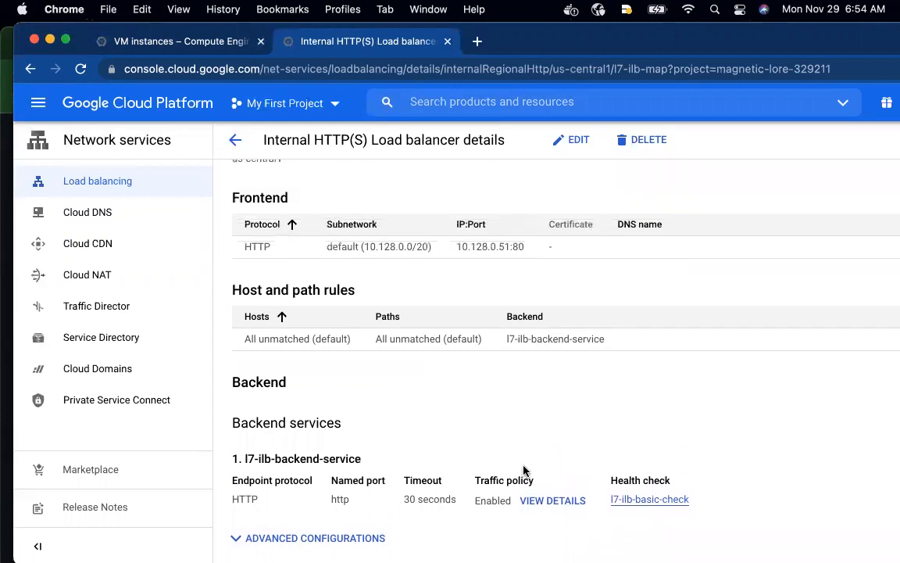
pyautogui.scroll(1, 524, 470)
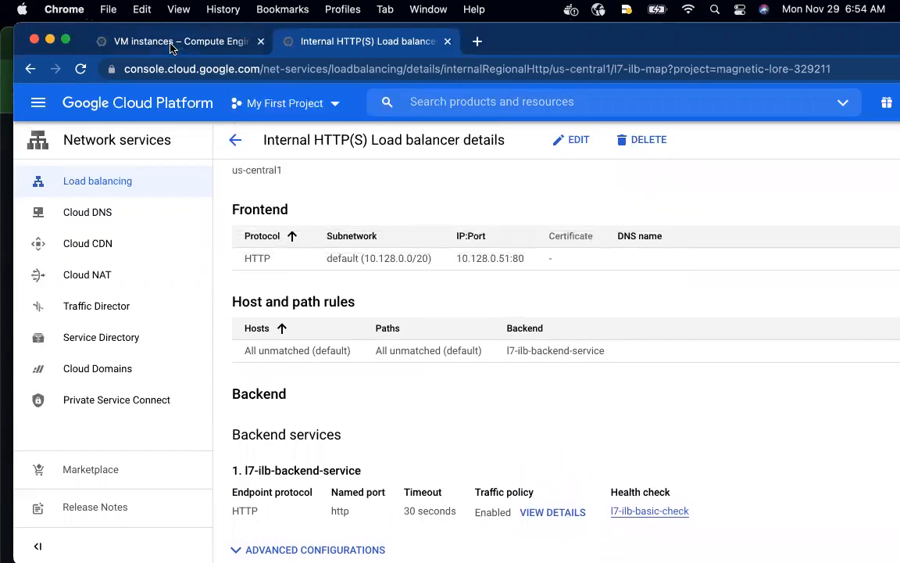
# Copy the external IP address of instance-1 from the VM instances list and switch to Terminal
pyautogui.click(169, 43)
pyautogui.click(498, 251)
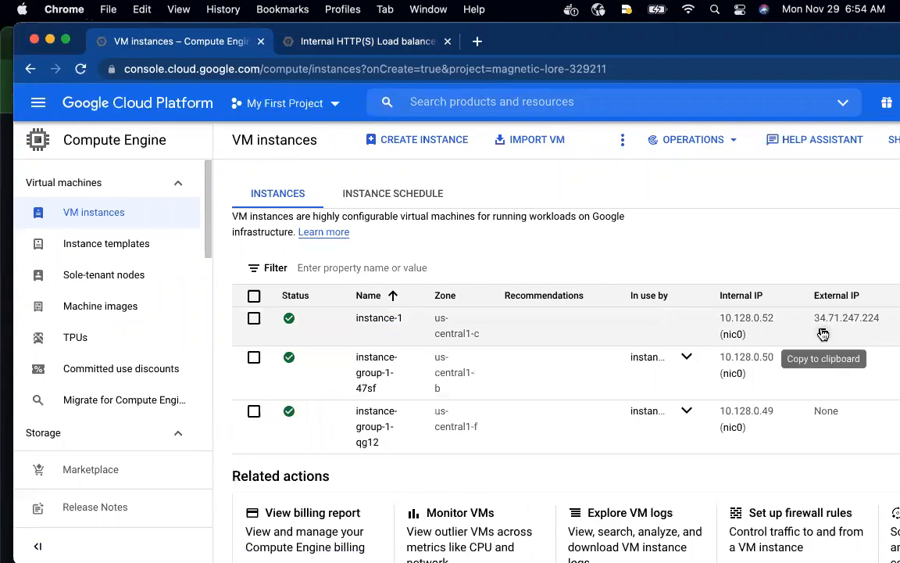
pyautogui.click(824, 334)
pyautogui.hotkey('ctrl', 'Up')
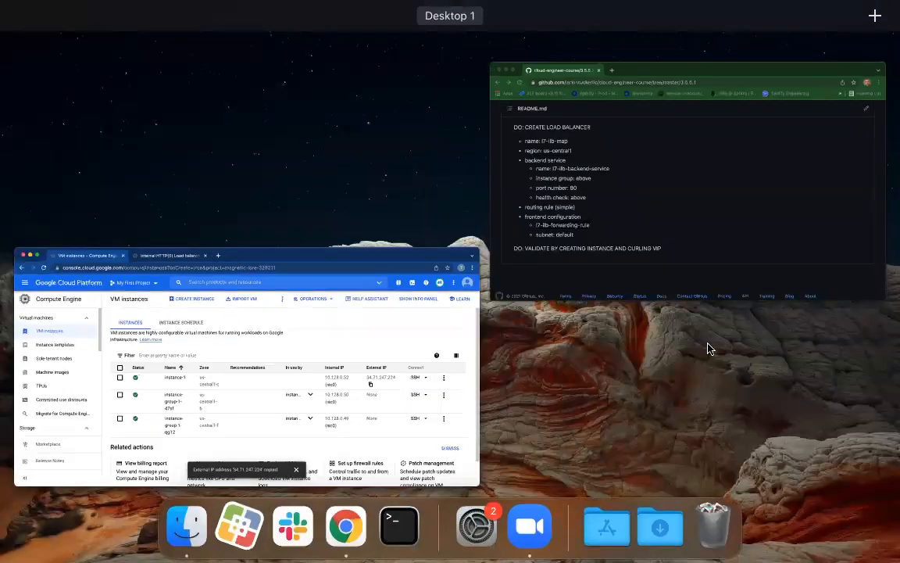
pyautogui.click(394, 542)
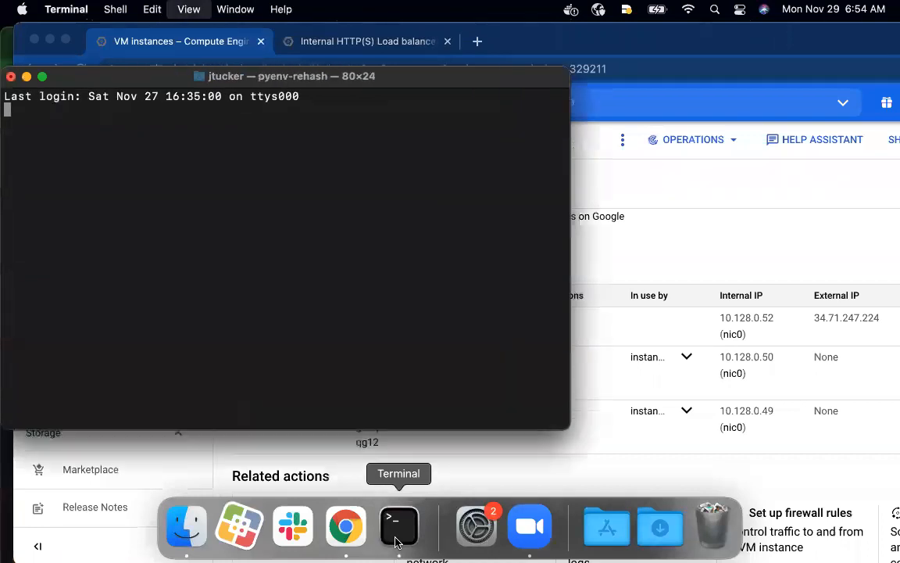
# Connect over SSH to 34.71.247.224, accept the host's authenticity with yes, and clear the terminal screen
pyautogui.write('ssh')
pyautogui.press('super+v')
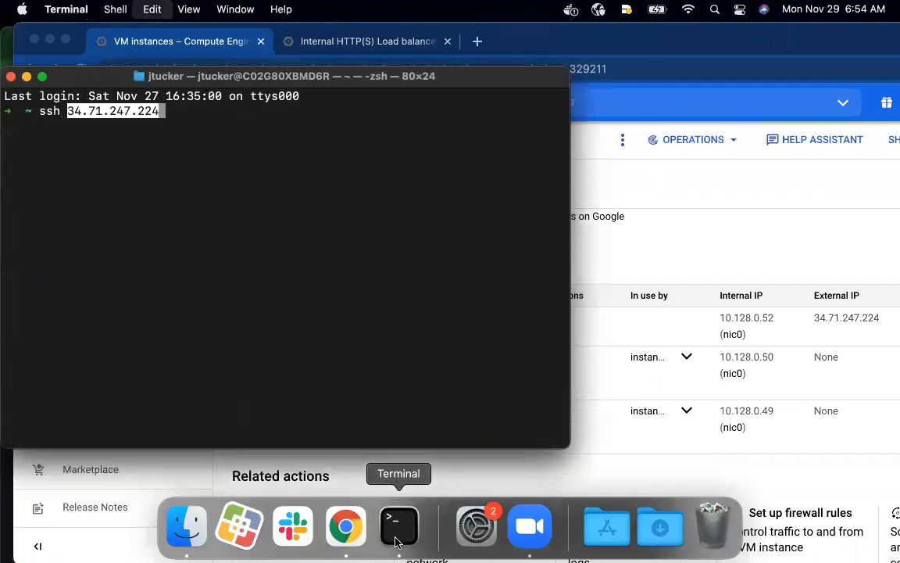
pyautogui.press('Return')
pyautogui.write('yes')
pyautogui.press('Return')
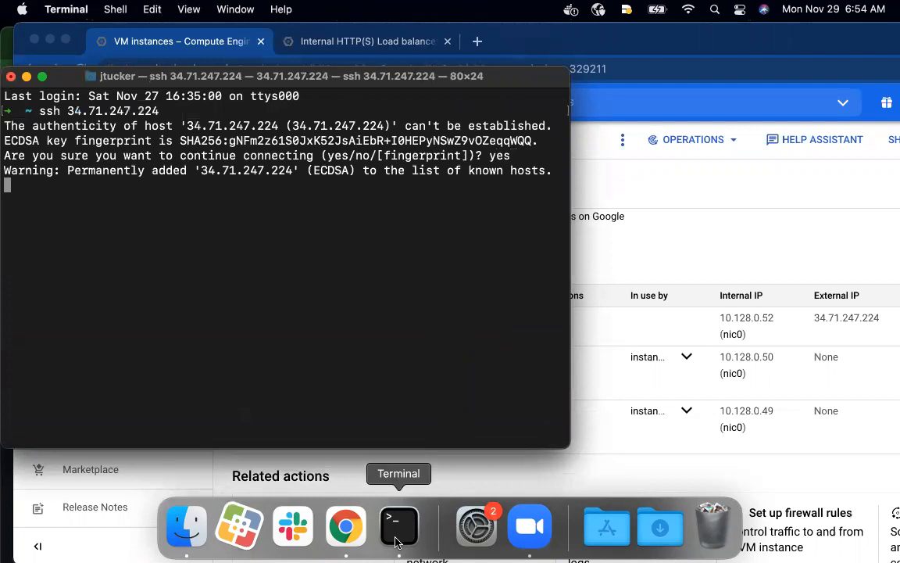
pyautogui.write('clear')
pyautogui.press('Return')
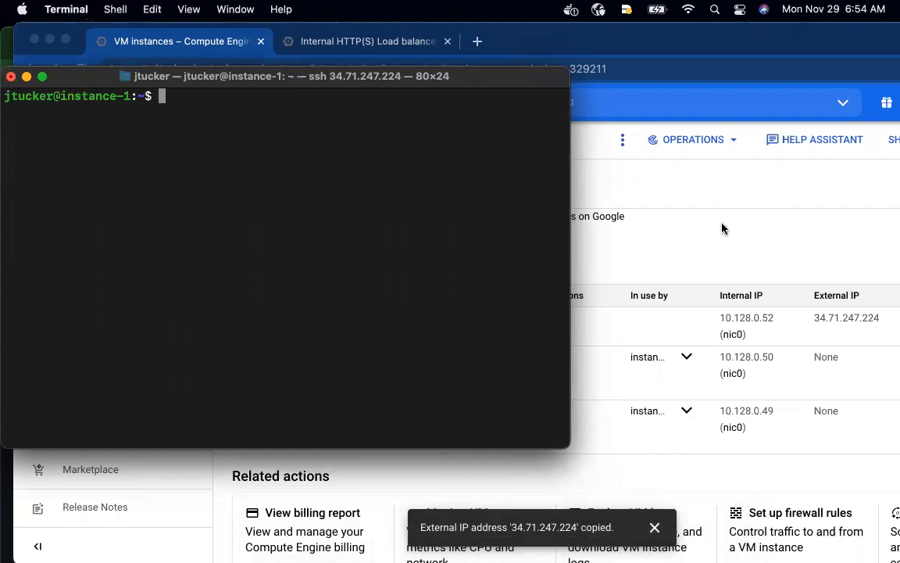
# Return to the load balancer details in Chrome and copy the frontend IP address without its port
pyautogui.click(344, 35)
pyautogui.click(344, 35)
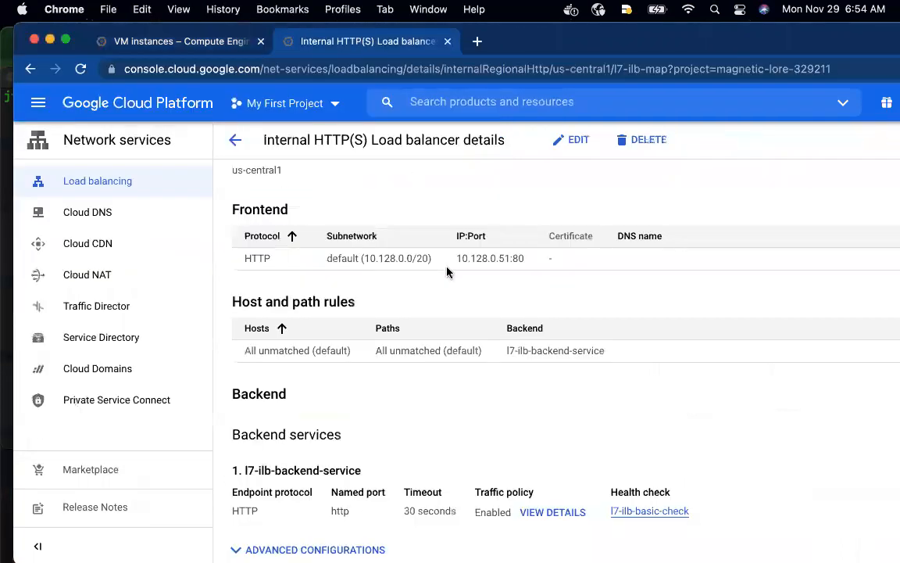
pyautogui.scroll(1, 413, 280)
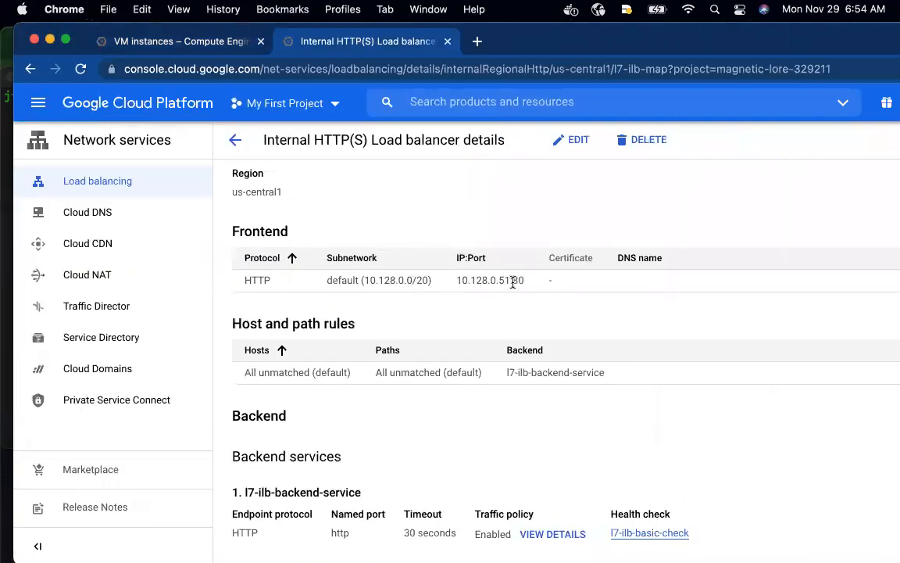
pyautogui.moveTo(510, 282); pyautogui.dragTo(454, 282)
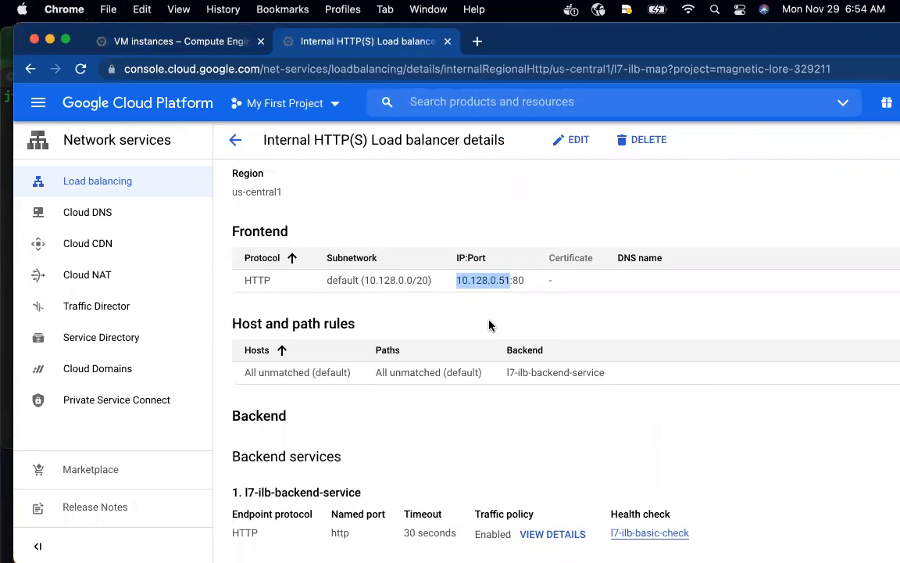
pyautogui.hotkey('ctrl', 'Up')
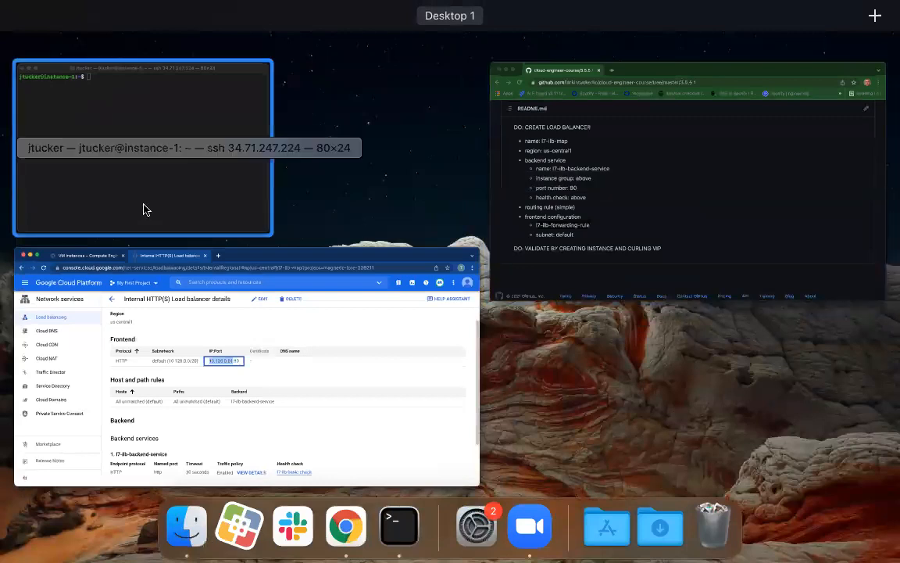
pyautogui.click(145, 207)
pyautogui.write('curl ')
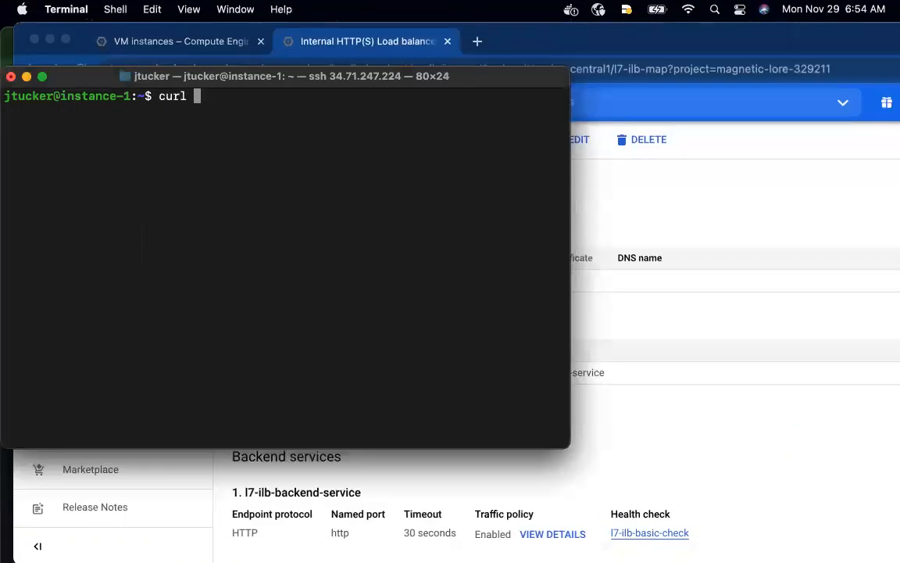
pyautogui.write('http://')
pyautogui.press('super+v')
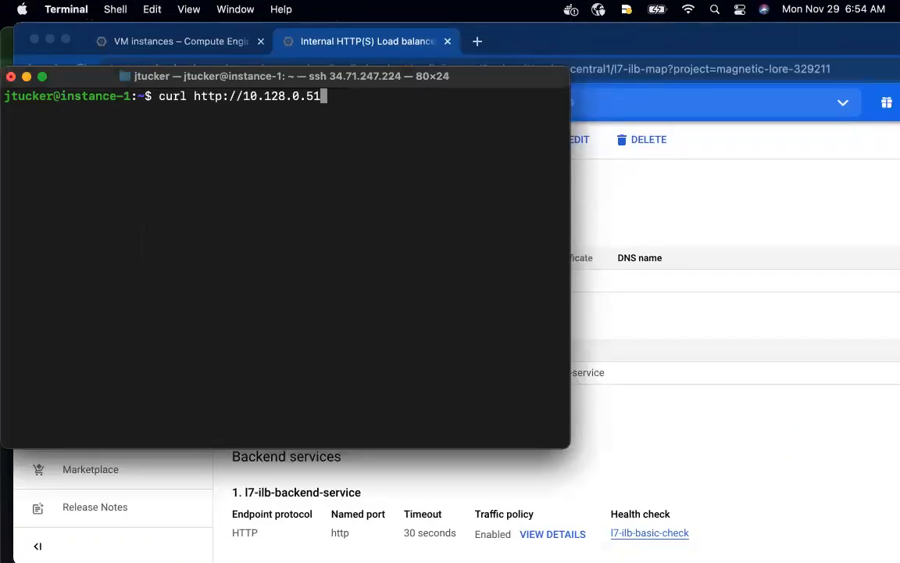
pyautogui.press('Return')
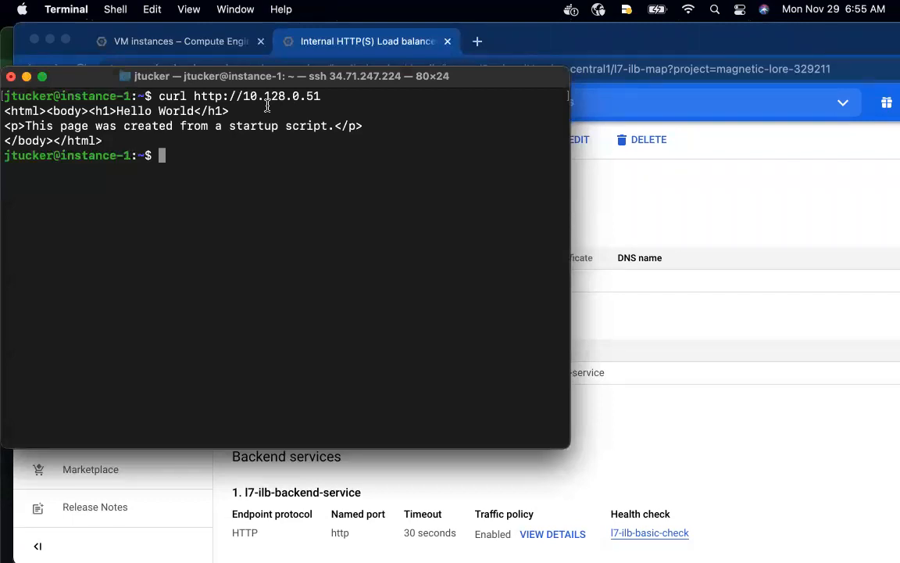
pyautogui.press('Up')
pyautogui.press('Return')
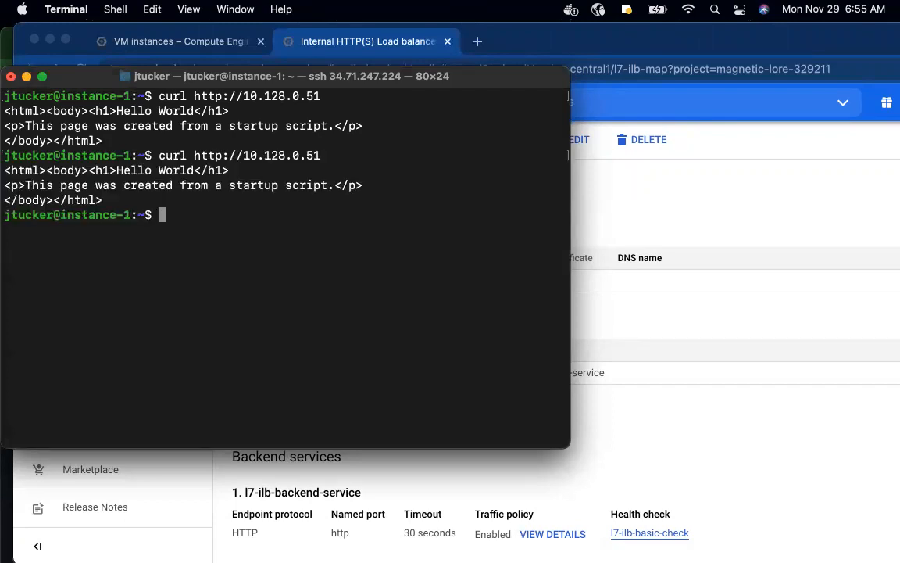
pyautogui.press('Up')
pyautogui.press('Return')
pyautogui.press('Up')
pyautogui.press('Return')
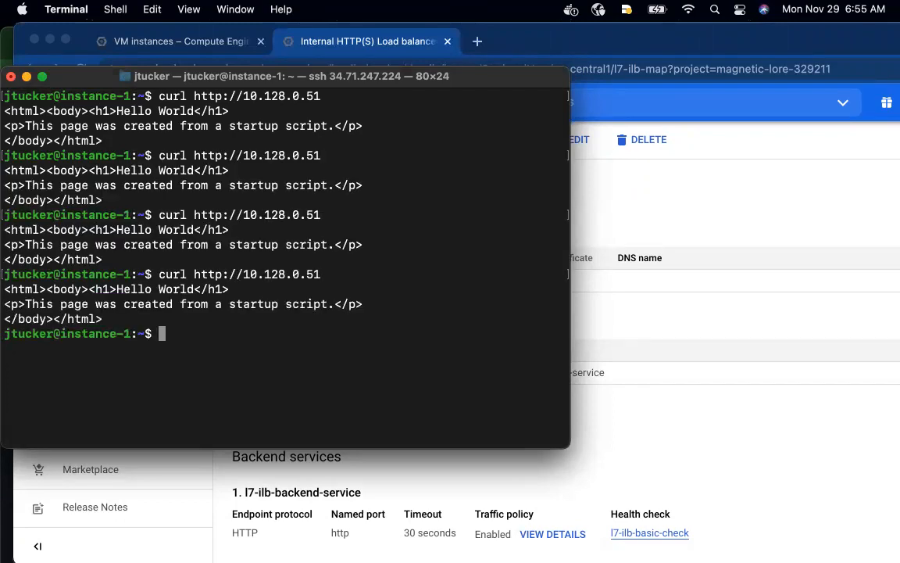
pyautogui.press('Up')
pyautogui.press('Return')
pyautogui.press('Up')
pyautogui.press('Return')
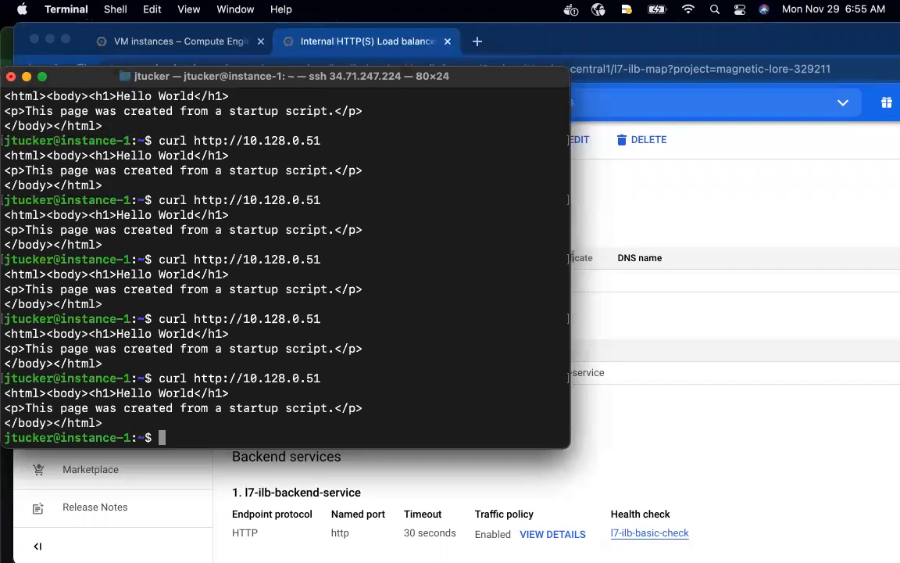